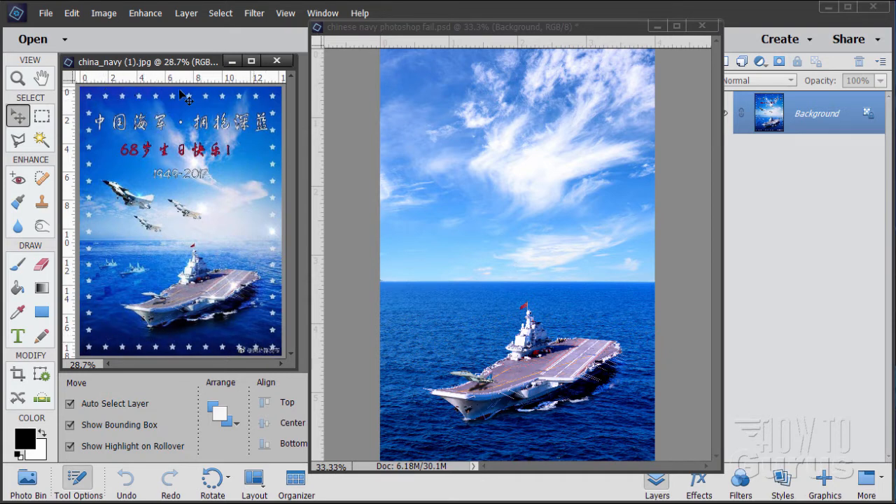
Step: Narrow the chinese navy photoshop fail.psd window and add a new empty layer directly above the Levels 2 adjustment layer
left_click(485, 32)
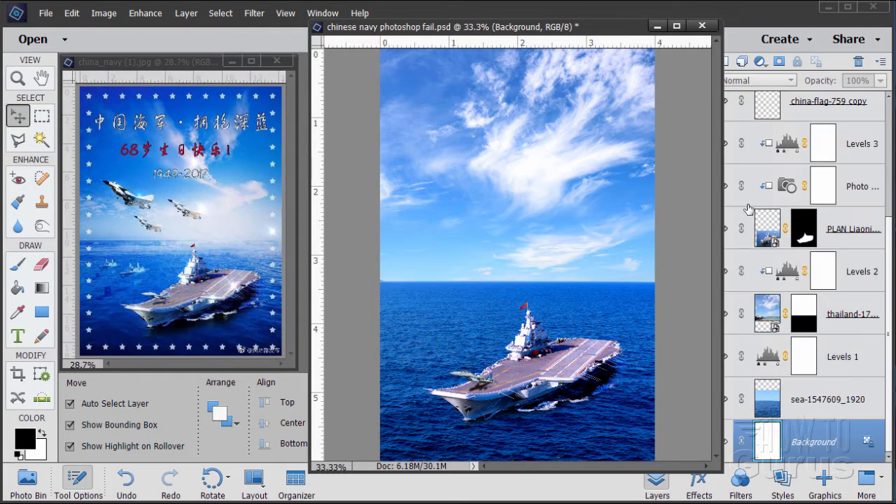
left_click_drag(722, 221, 676, 230)
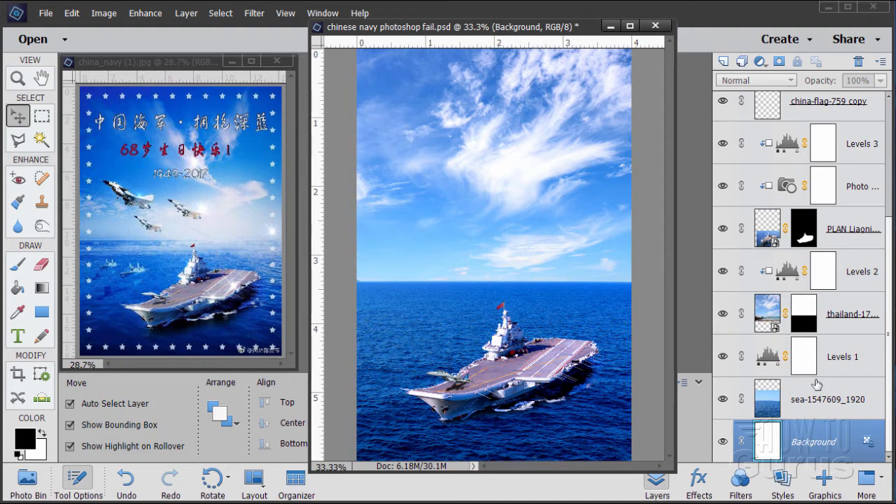
left_click(764, 314)
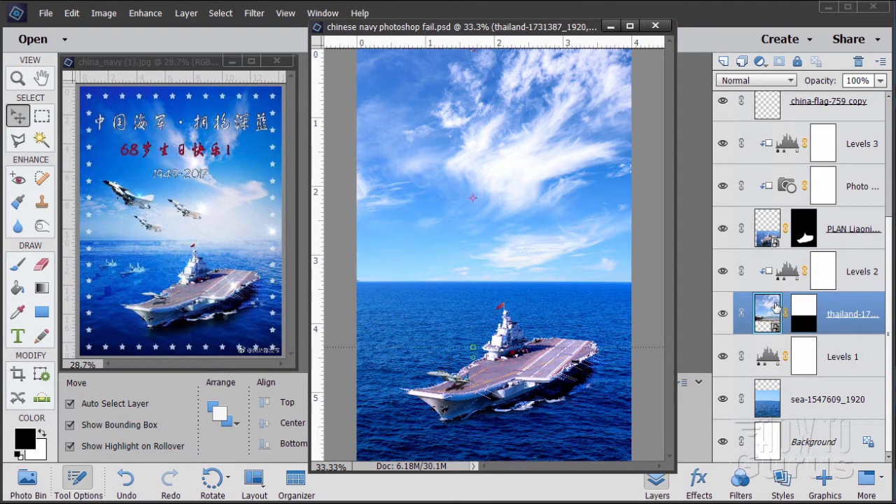
left_click(791, 280)
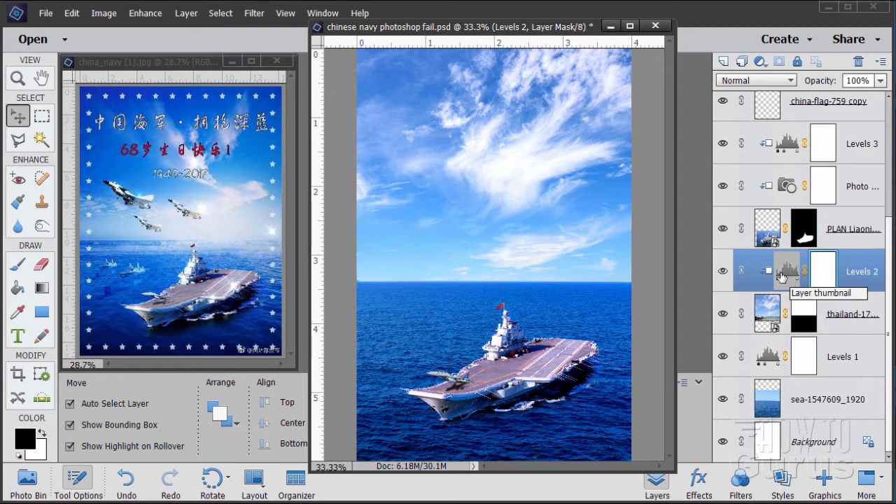
left_click(724, 62)
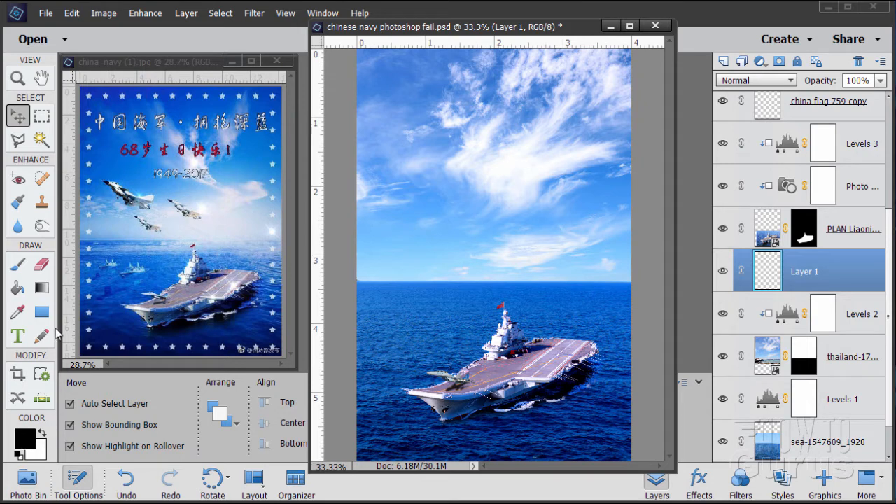
Step: Open the Gradient tool's gradient for editing and load the Foreground to Background preset
left_click(42, 287)
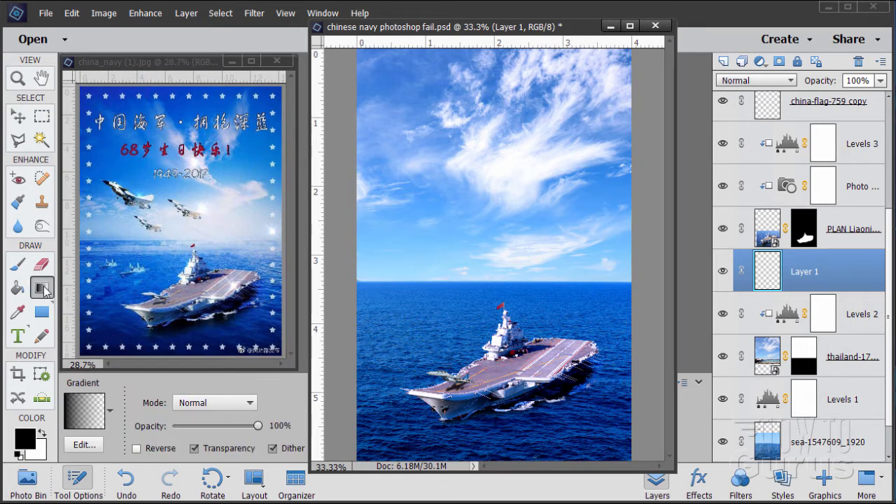
left_click(83, 411)
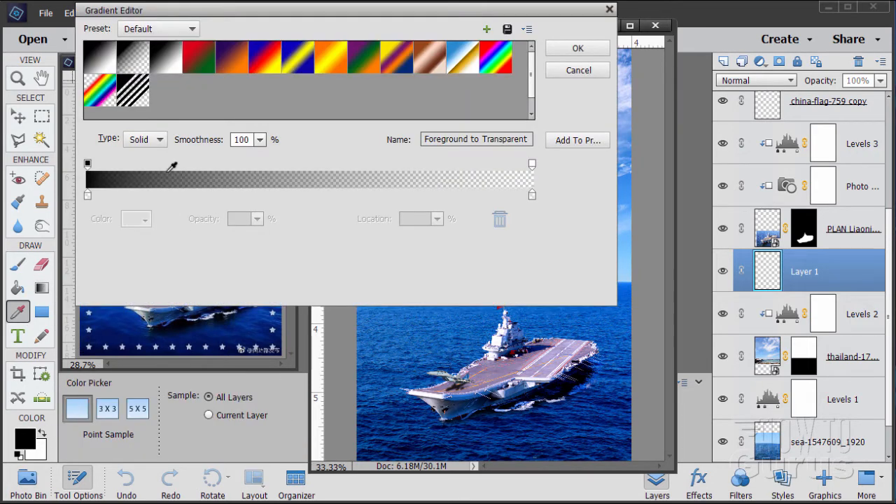
left_click(98, 63)
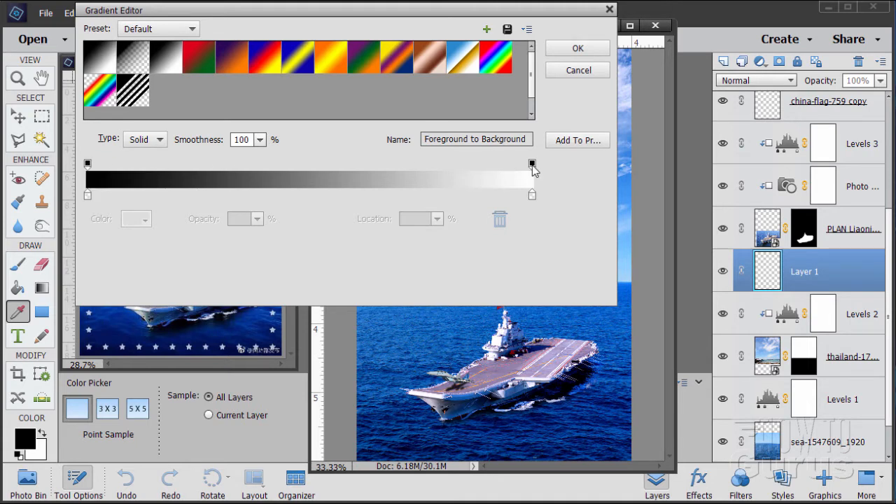
Step: Set the gradient's starting color stop to the dark blue hex color 022684
left_click(87, 196)
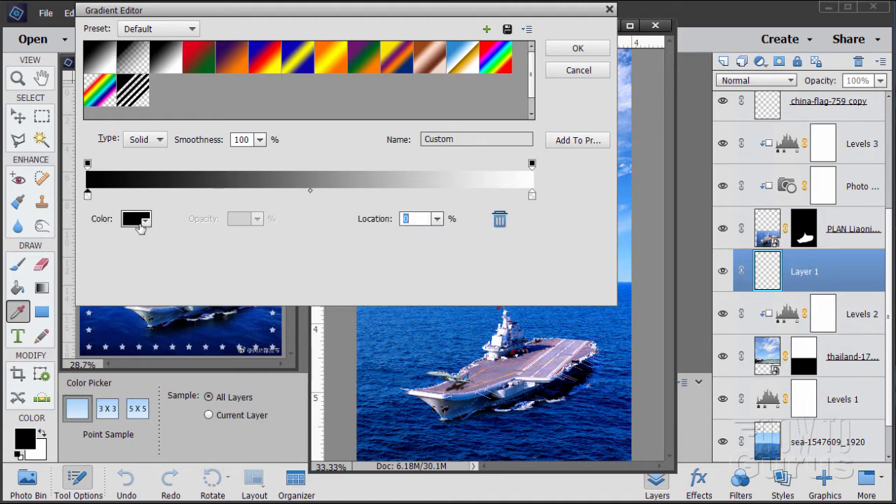
left_click(136, 220)
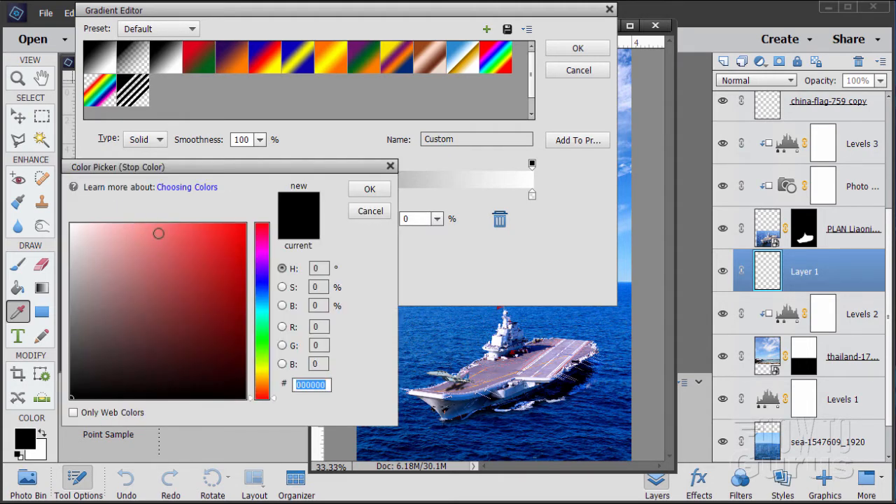
left_click_drag(258, 296, 255, 292)
left_click(245, 307)
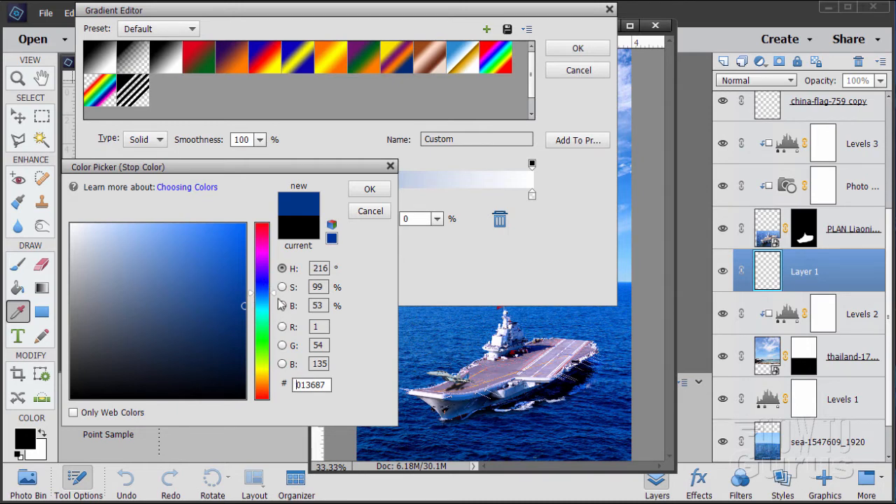
left_click(240, 307)
left_click_drag(324, 386, 286, 385)
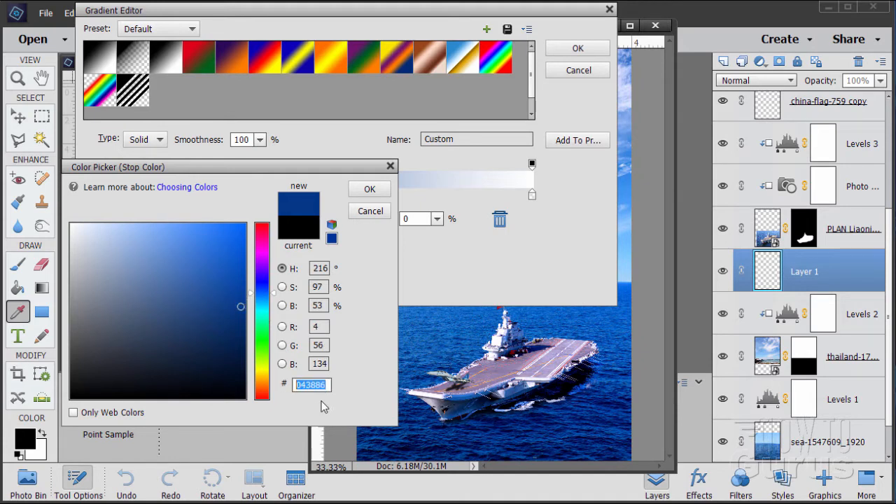
type("0")
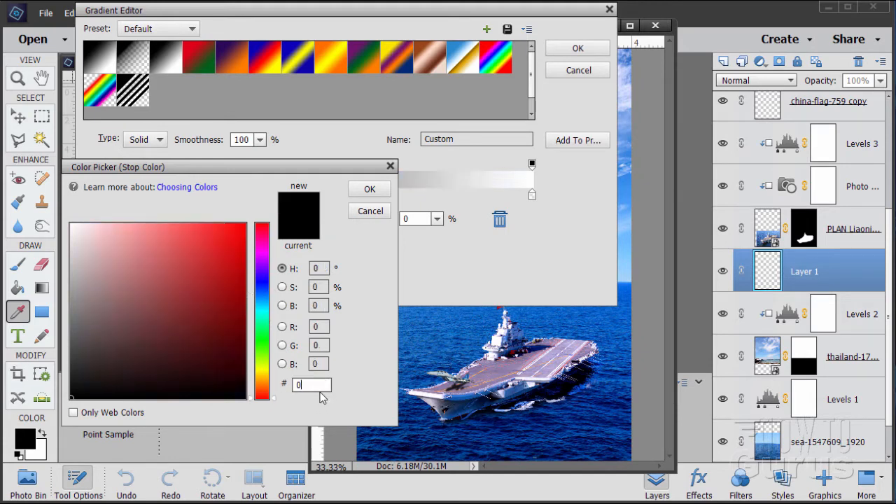
type("22")
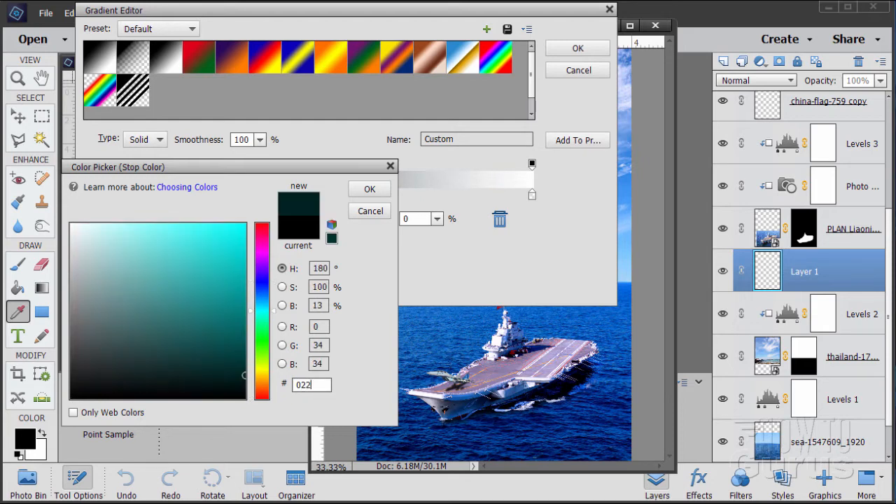
type("6")
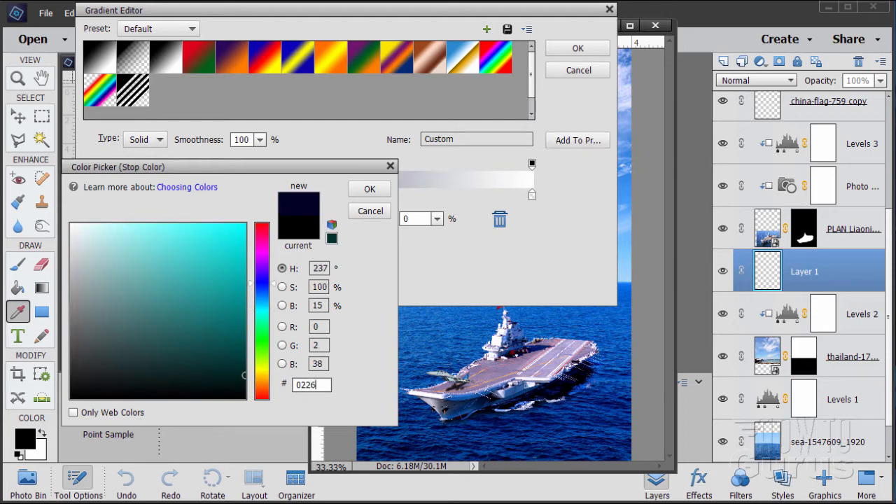
type("84")
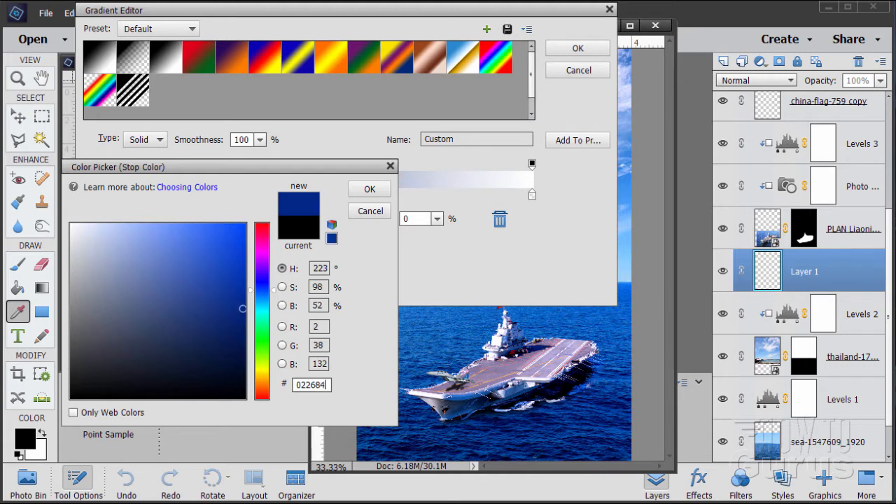
left_click(369, 188)
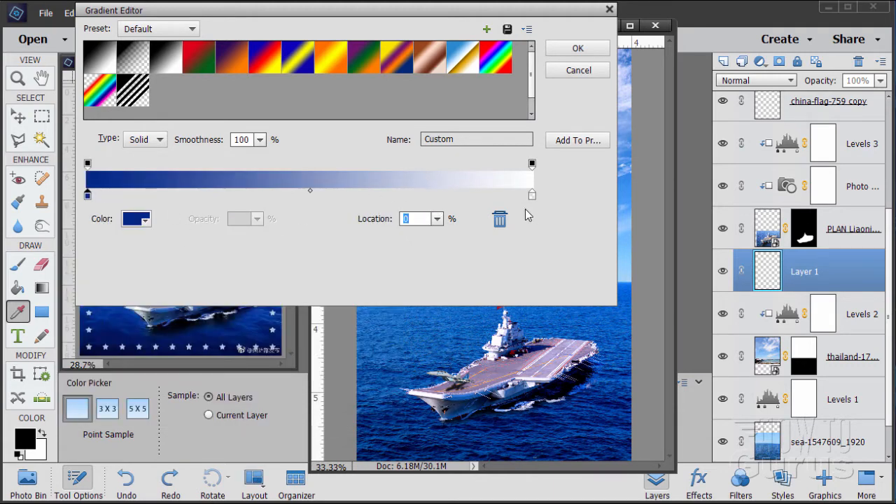
Step: Copy the starting stop's hex code 022684 and apply it as the color of the gradient's end stop
left_click(136, 220)
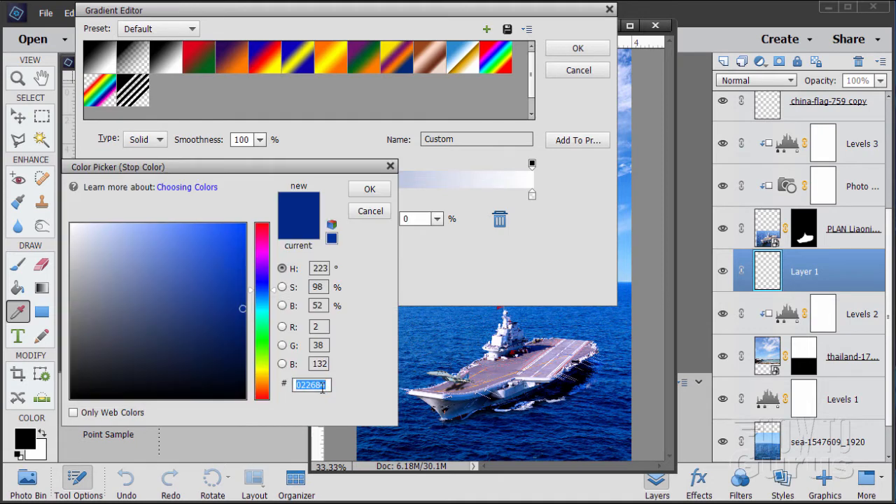
left_click_drag(325, 387, 300, 387)
right_click(301, 387)
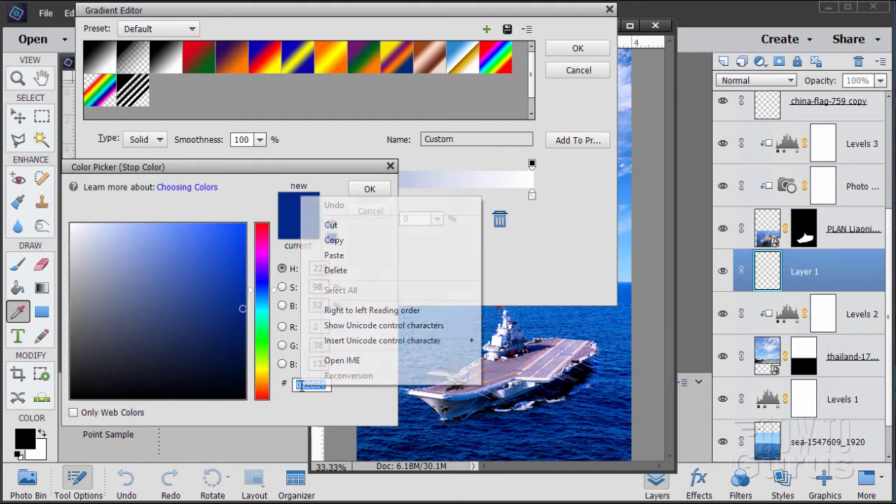
left_click(336, 242)
left_click(369, 192)
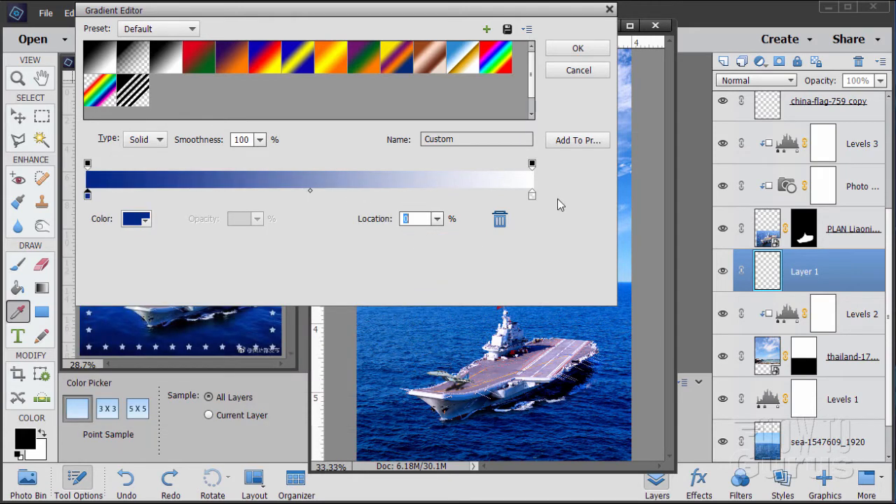
left_click(532, 196)
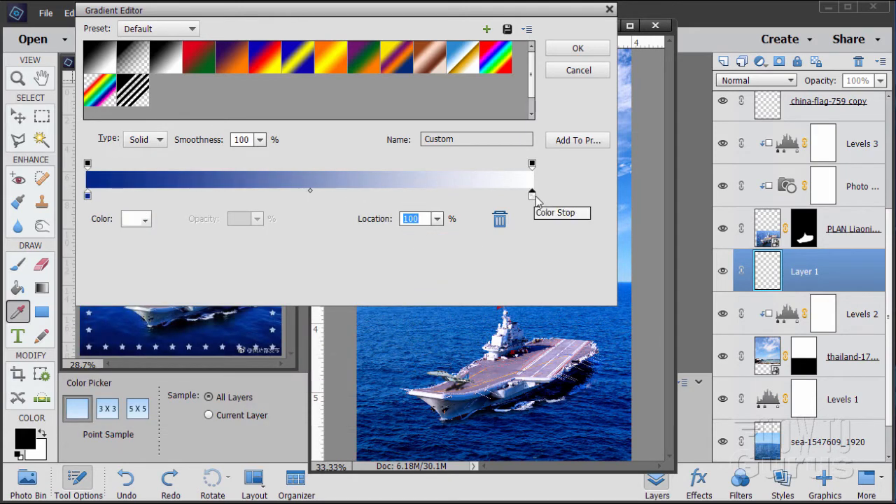
left_click(135, 219)
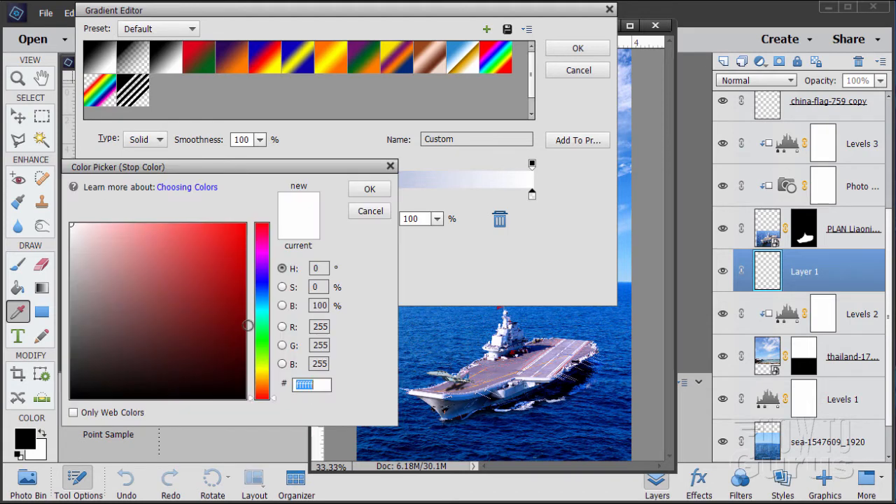
right_click(305, 382)
left_click(340, 250)
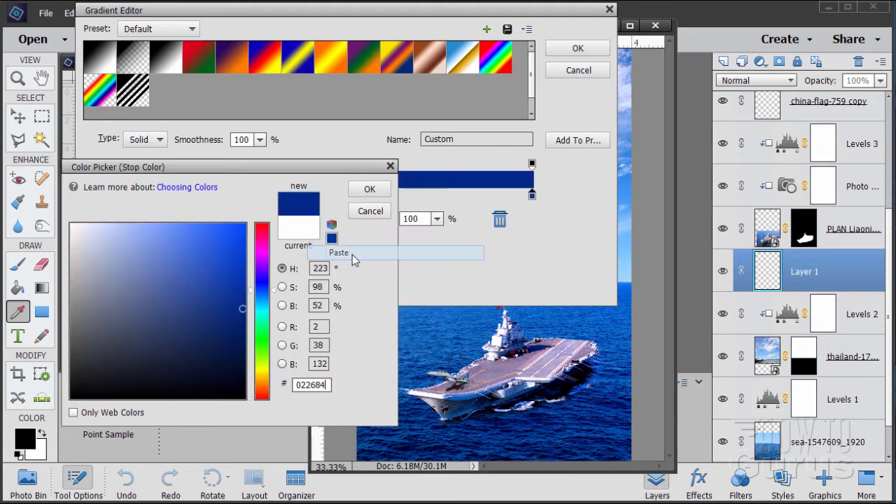
left_click(369, 189)
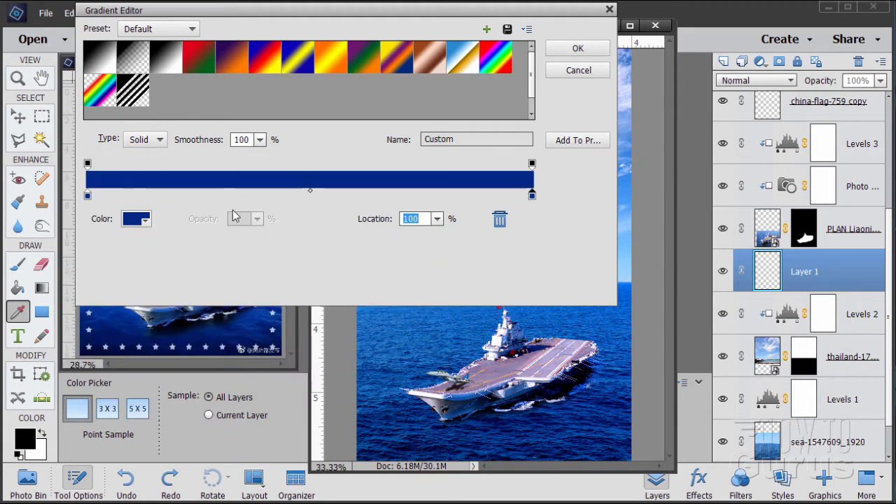
Step: Add a white color stop at the 50% location between the two blue stops and accept the custom gradient
left_click(311, 196)
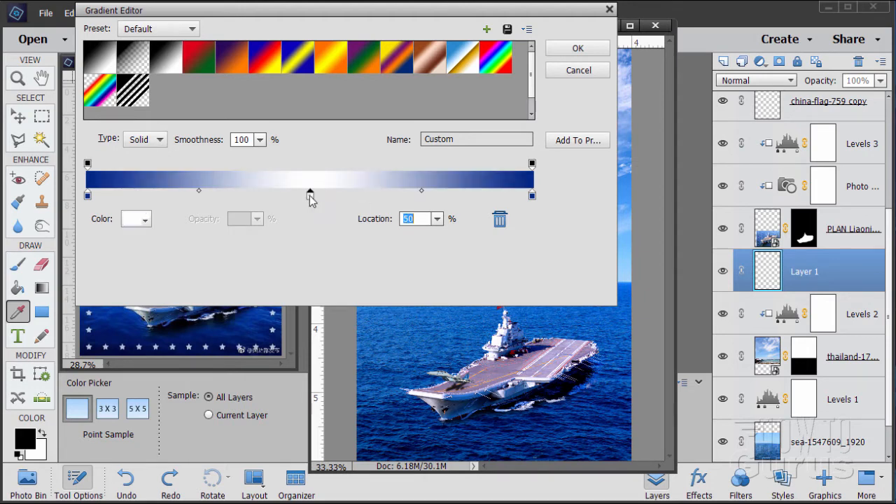
left_click(136, 219)
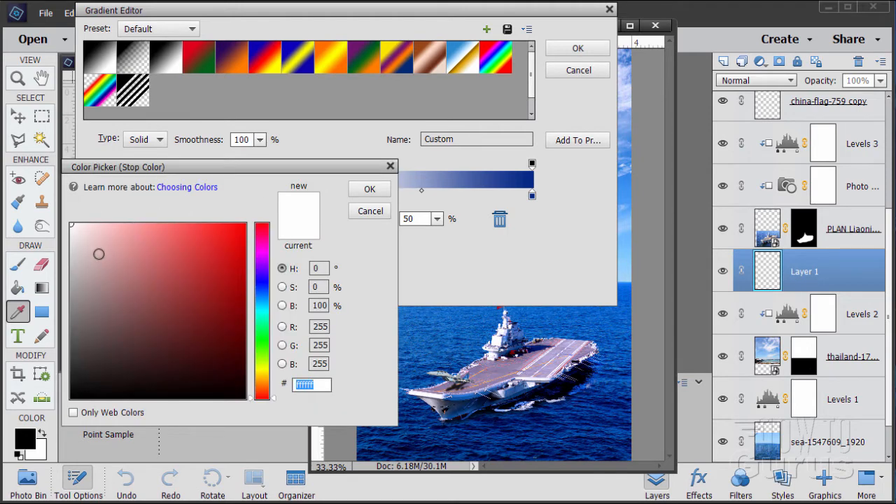
left_click_drag(140, 310, 71, 223)
left_click(357, 191)
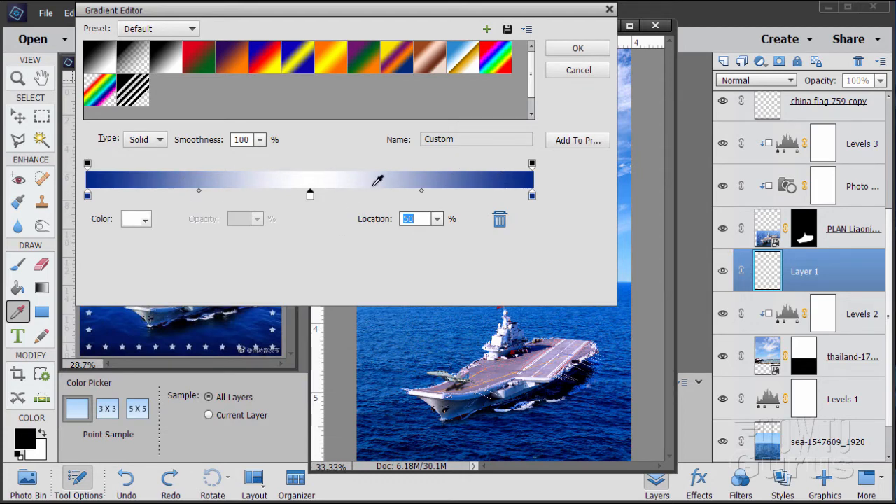
left_click(577, 50)
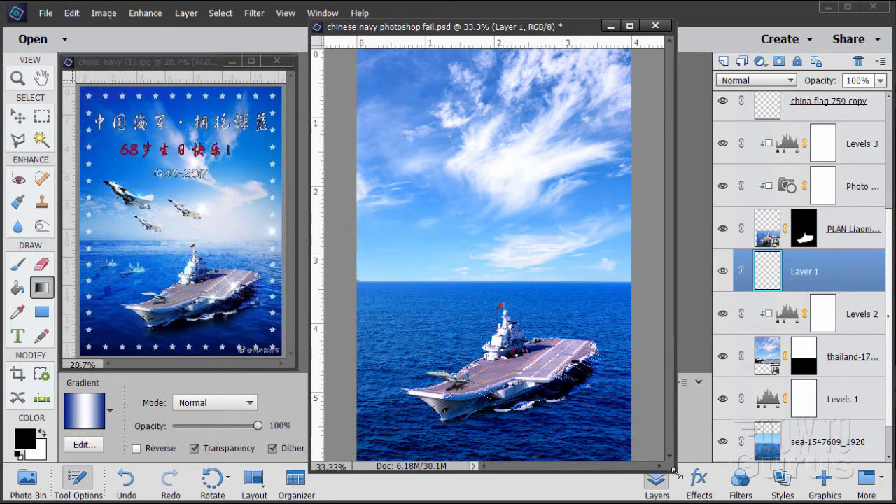
Step: Fill the new layer with the gradient from the canvas's top edge to its bottom edge and set its blend mode to Multiply
left_click_drag(673, 470, 704, 497)
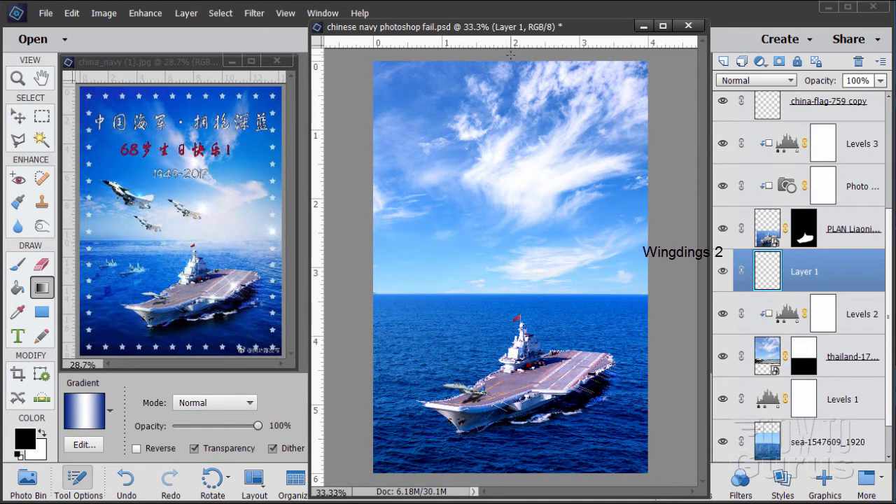
mouse_move(512, 56)
left_mouse_down()
mouse_move(511, 399)
mouse_move(526, 474)
left_mouse_up()
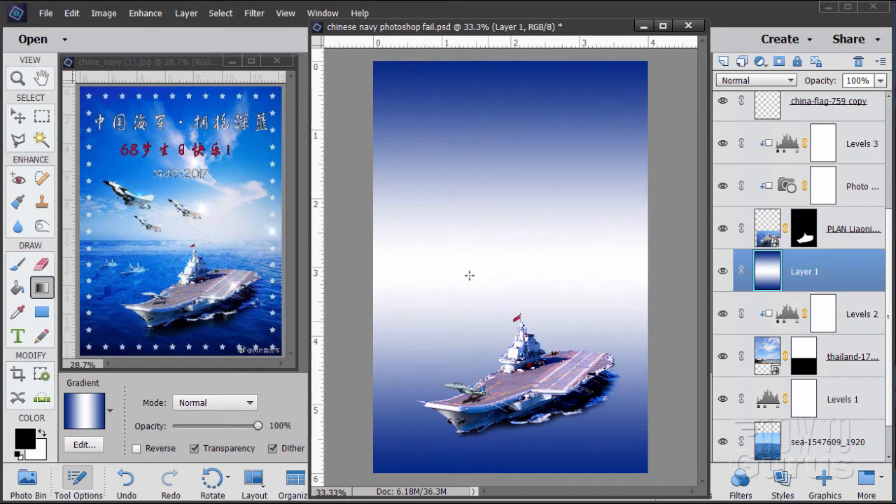
left_click(23, 120)
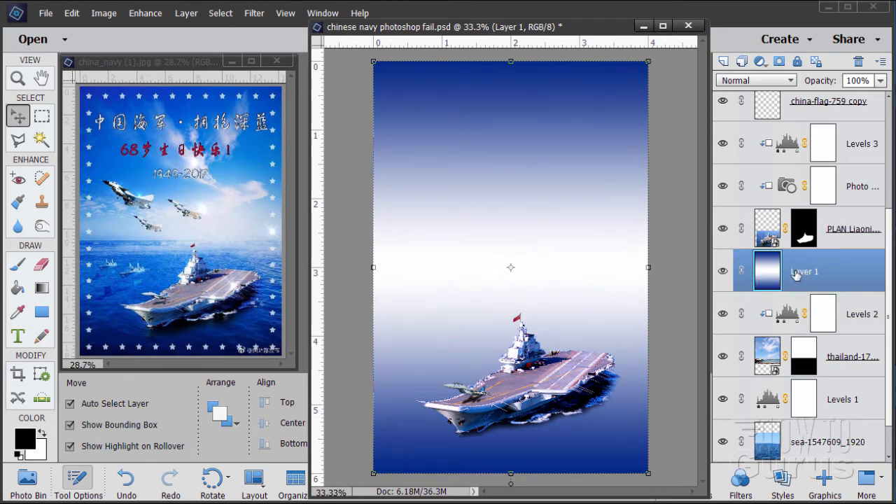
left_click(753, 82)
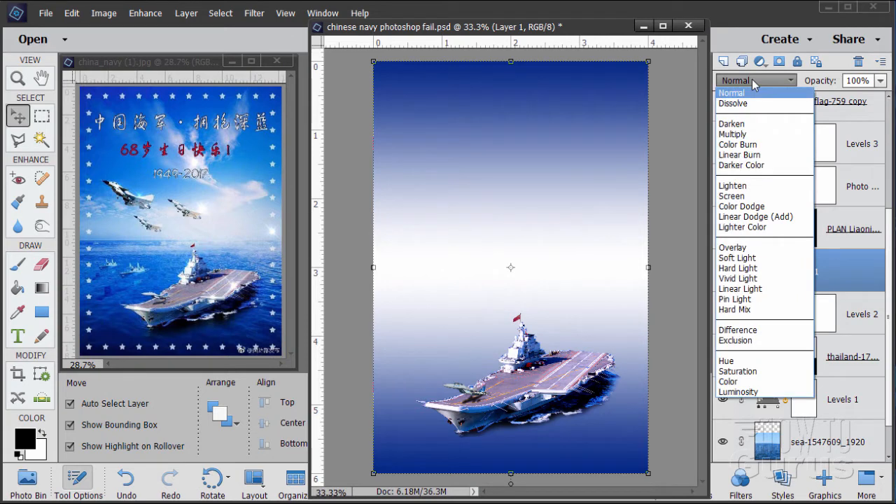
left_click(749, 134)
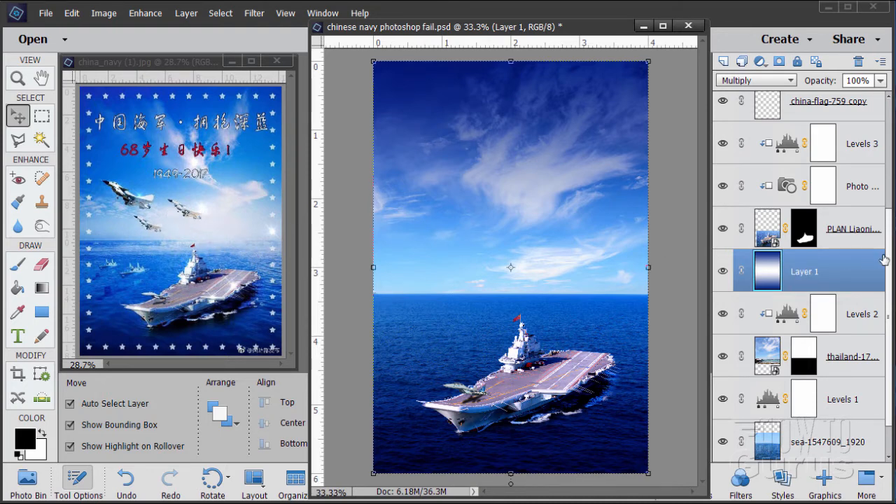
Step: Place the image chengdu-j-10-kitayskiy.jpg above the topmost layer, 5dcdb5517..., in the navy poster document
left_click_drag(890, 260, 894, 120)
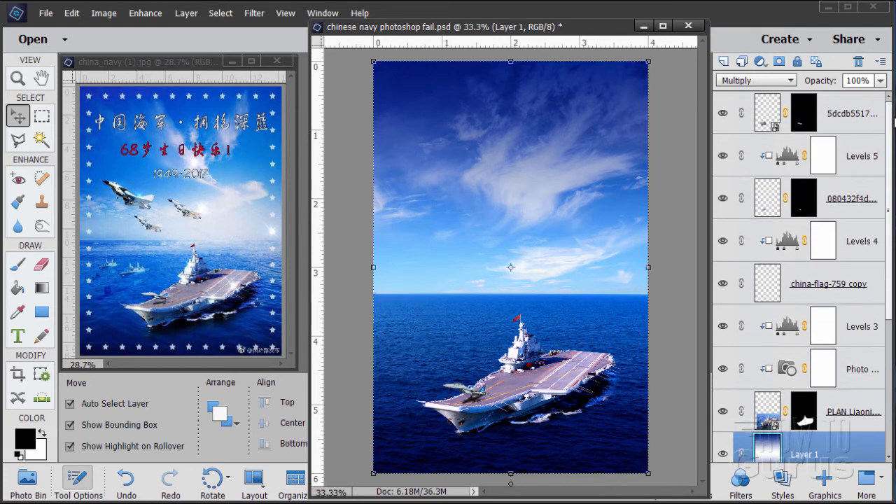
left_click(850, 106)
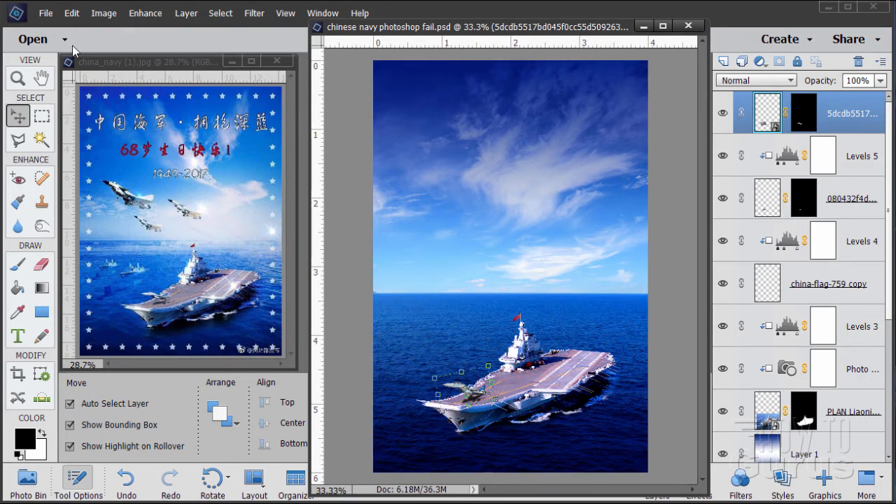
left_click(45, 13)
left_click(91, 190)
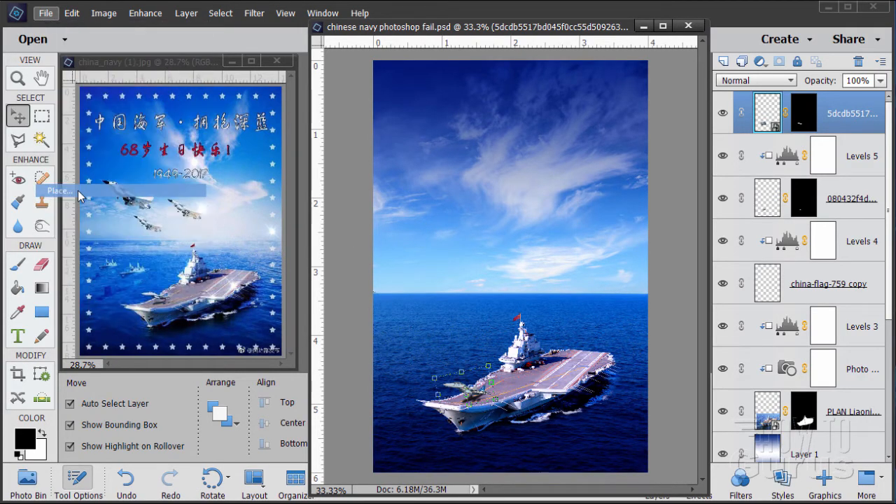
left_click(305, 140)
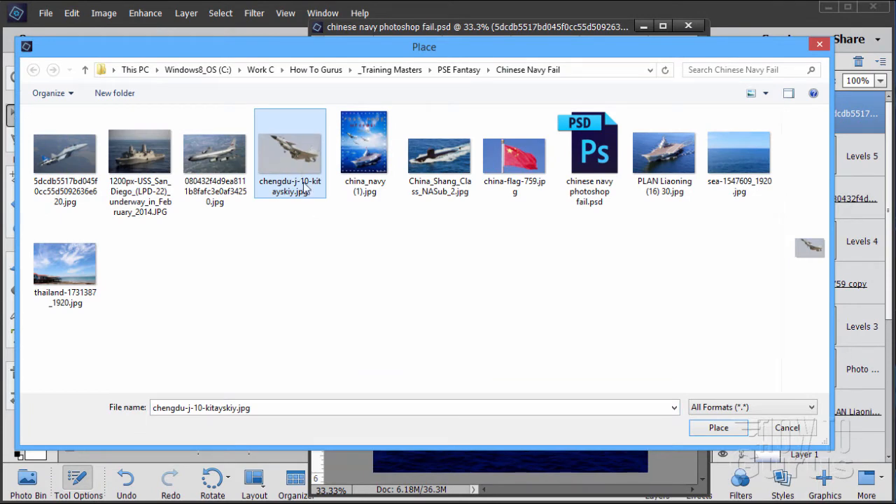
left_click(713, 428)
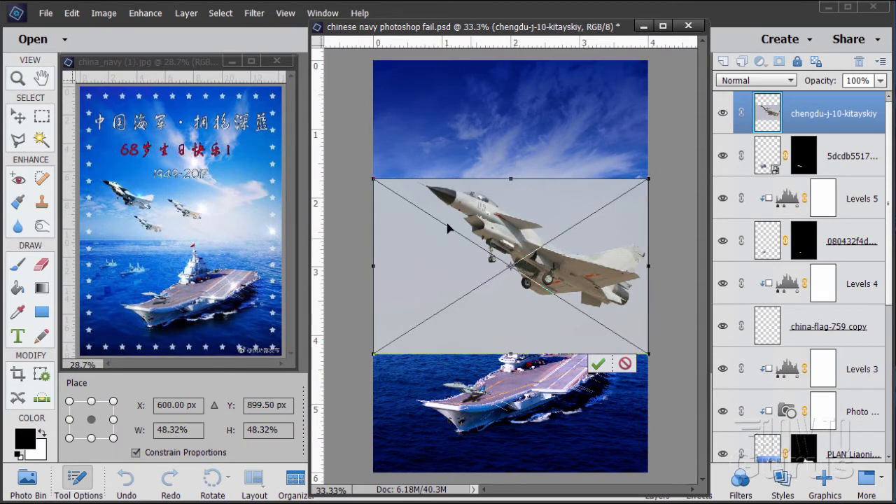
Step: Scale the placed jet photo to about 17.5%, position it in the sky near the canvas's left edge and commit the placement
left_click_drag(375, 180, 532, 258)
left_click_drag(646, 346, 485, 263)
left_click_drag(452, 239, 448, 244)
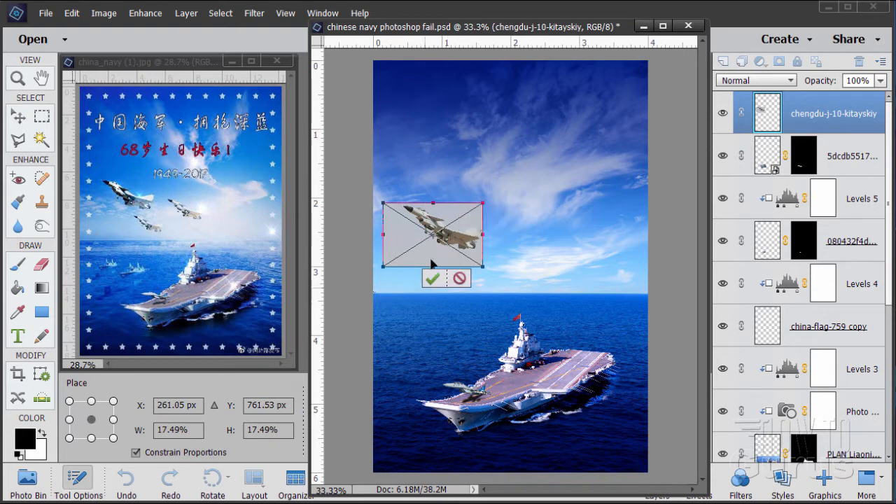
left_click(432, 279)
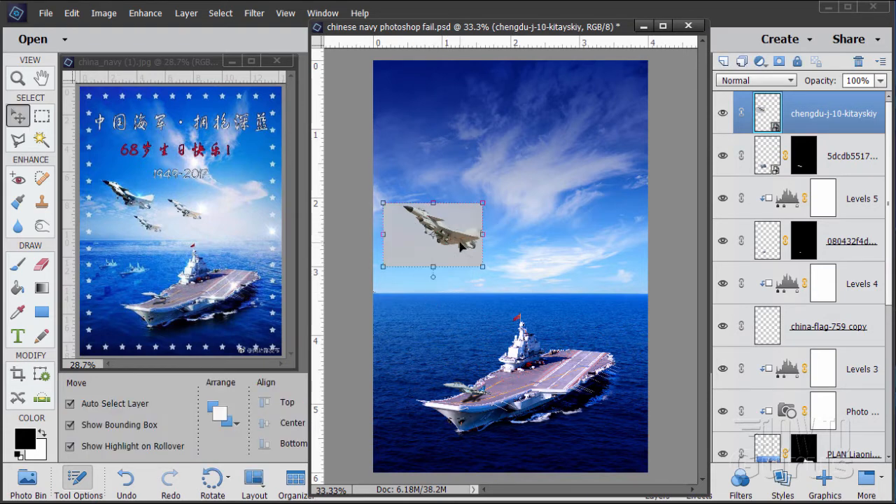
left_click_drag(459, 249, 464, 253)
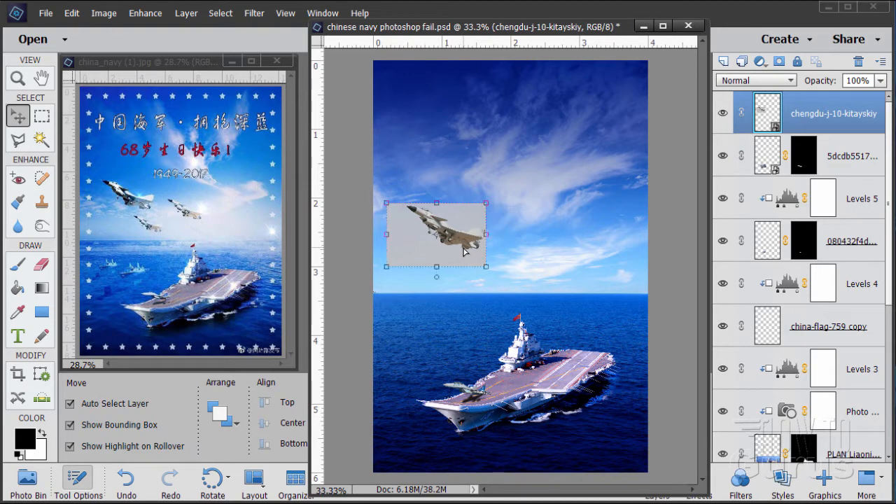
Step: Trace the jet's outline with the Polygonal Lasso and add a layer mask that hides the photo's grey background
left_click(18, 79)
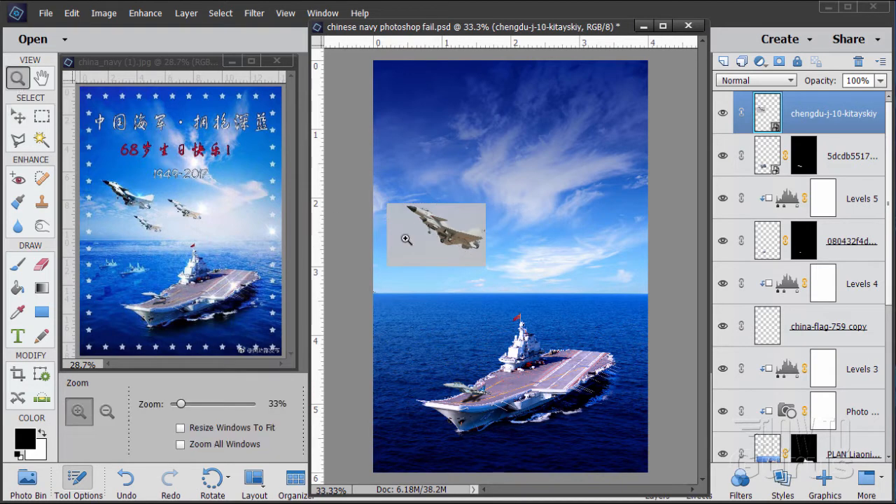
left_click(444, 247)
left_click(433, 238)
left_click(396, 225)
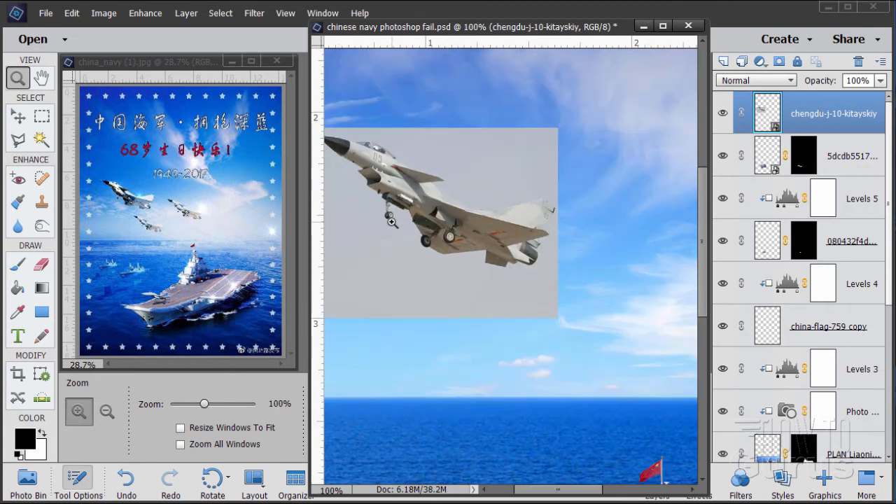
left_click(393, 223)
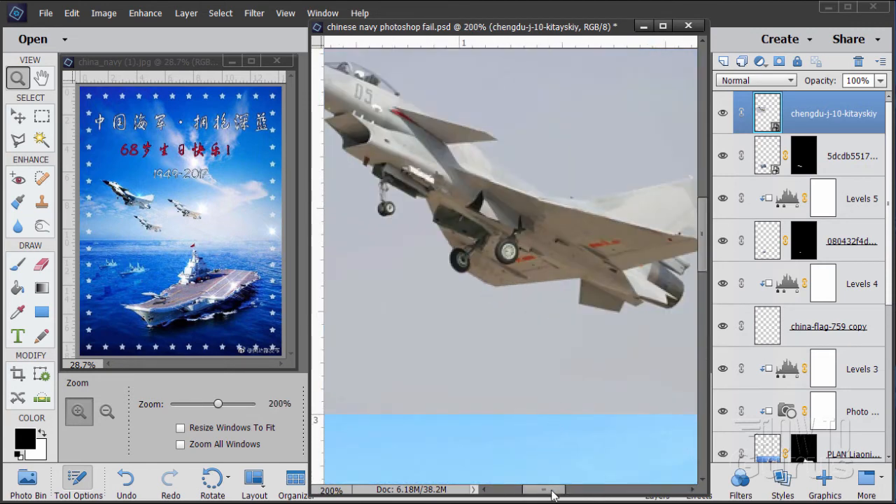
left_click_drag(553, 489, 533, 489)
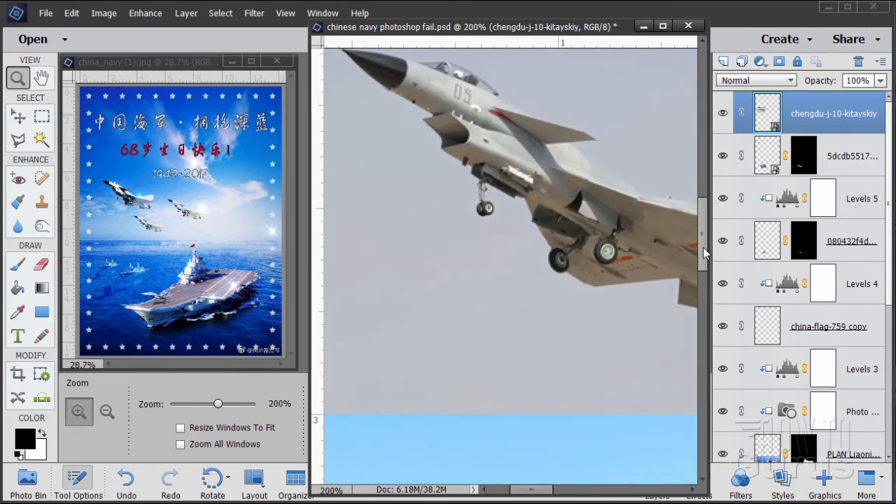
left_click_drag(702, 247, 703, 223)
left_click(17, 140)
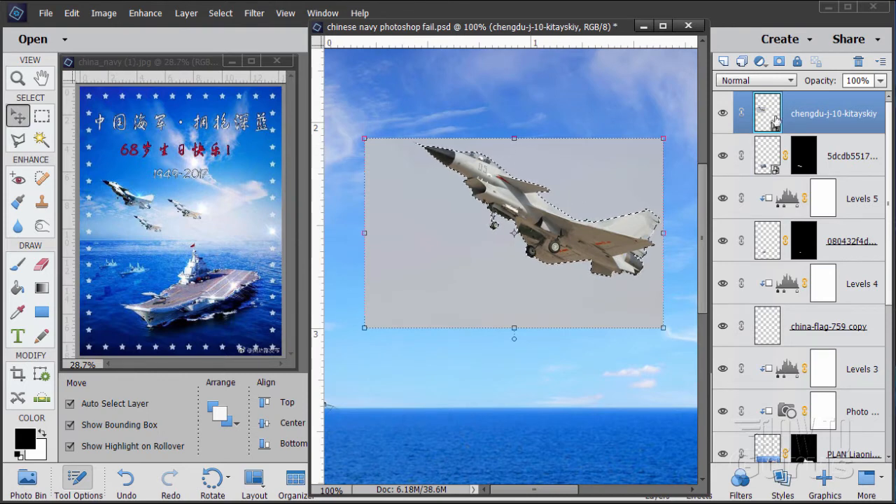
left_click(779, 61)
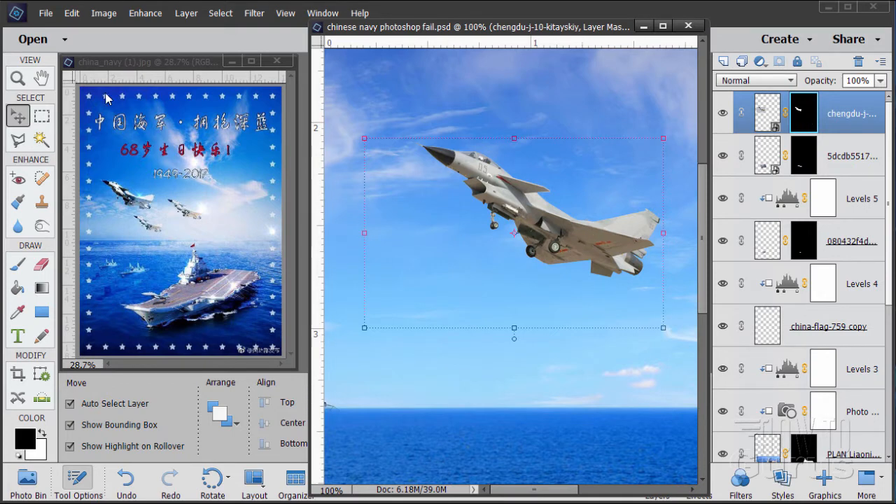
Step: Duplicate the masked jet layer, place the copy to the right of the first jet and scale it down as a smaller second jet
key("z")
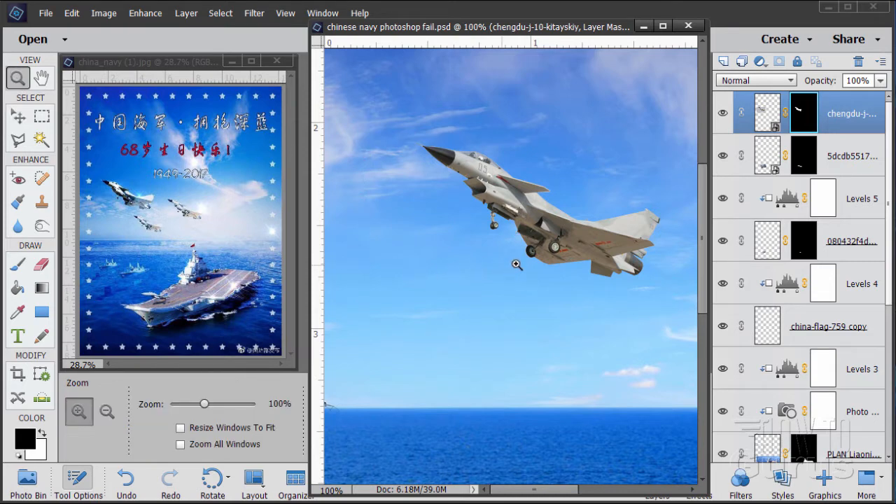
key("alt")
left_click(547, 237)
left_click(573, 236)
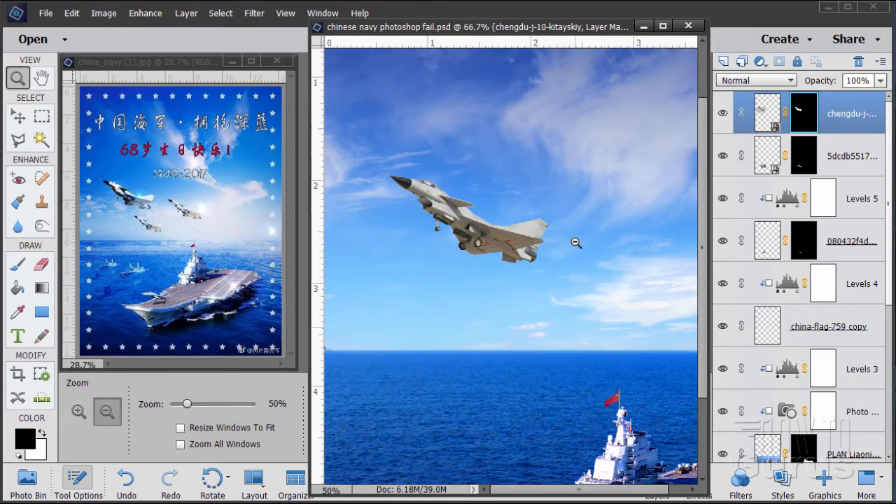
left_click(569, 242)
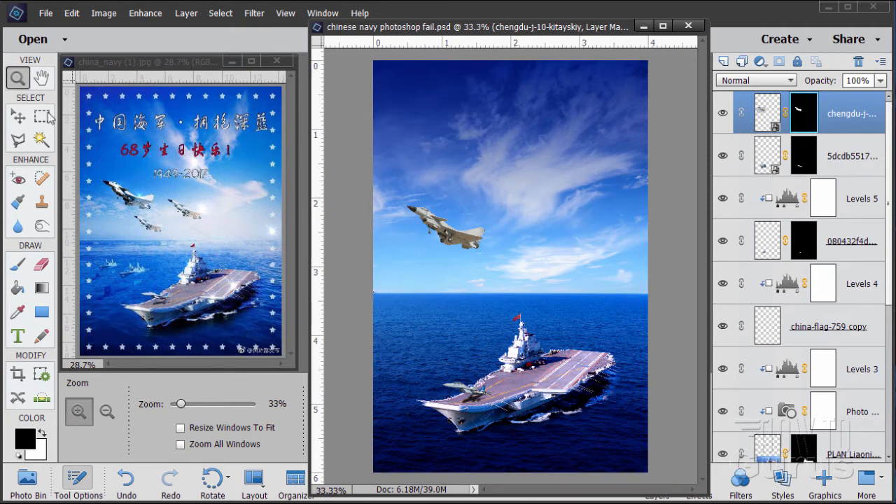
left_click(16, 114)
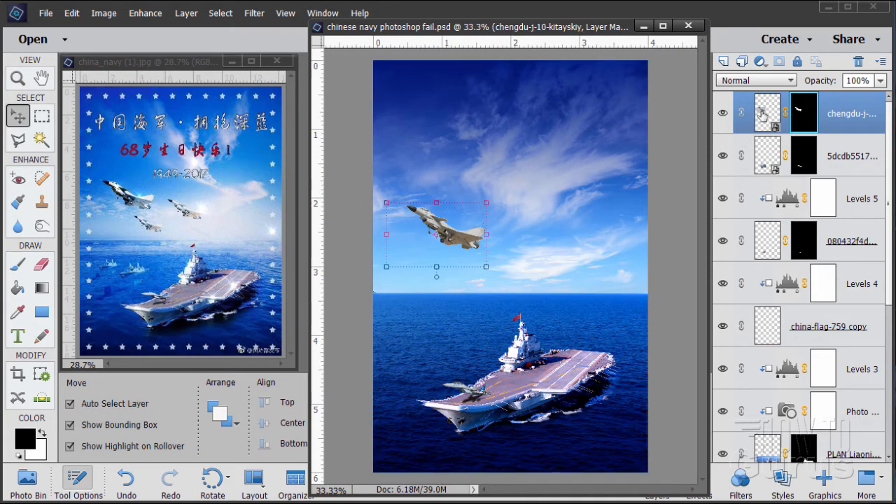
left_click_drag(762, 114, 724, 61)
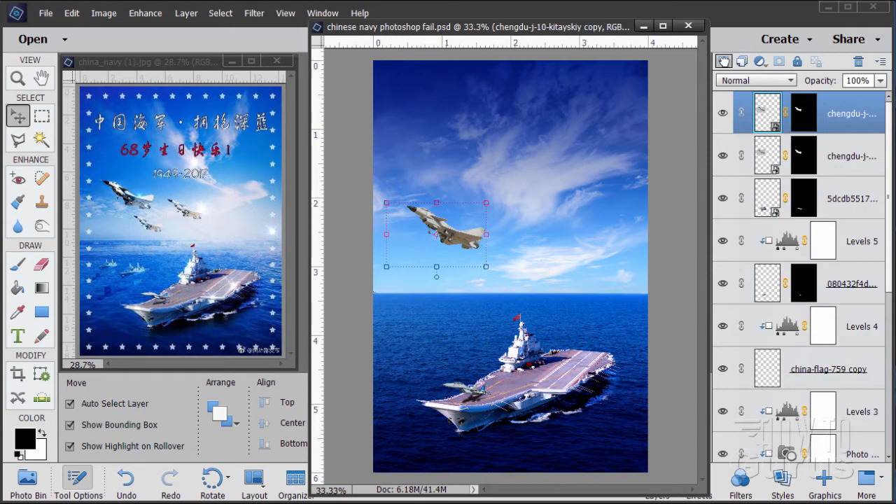
left_click_drag(449, 238, 532, 246)
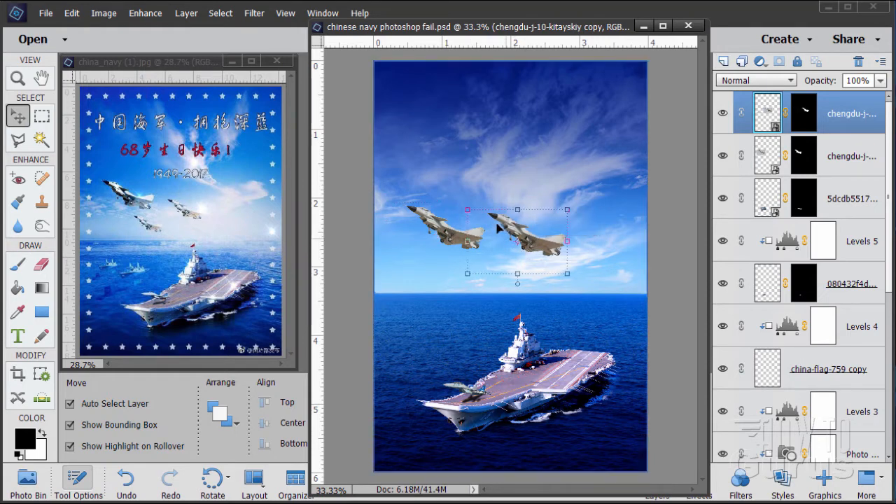
left_click_drag(467, 209, 494, 221)
left_click_drag(543, 258, 557, 272)
left_click(509, 298)
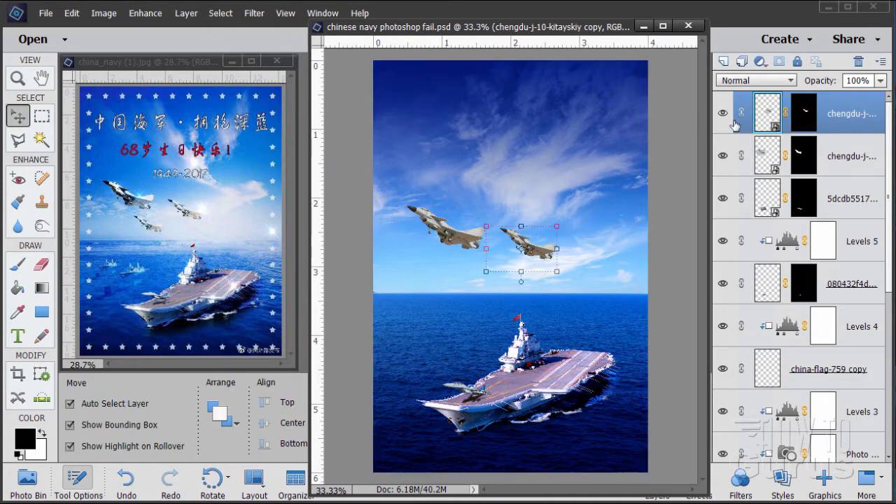
Step: Add a copy of the second jet below the other two at about 75% size, and fine-tune the spacing of the formation
left_click_drag(766, 115, 723, 62)
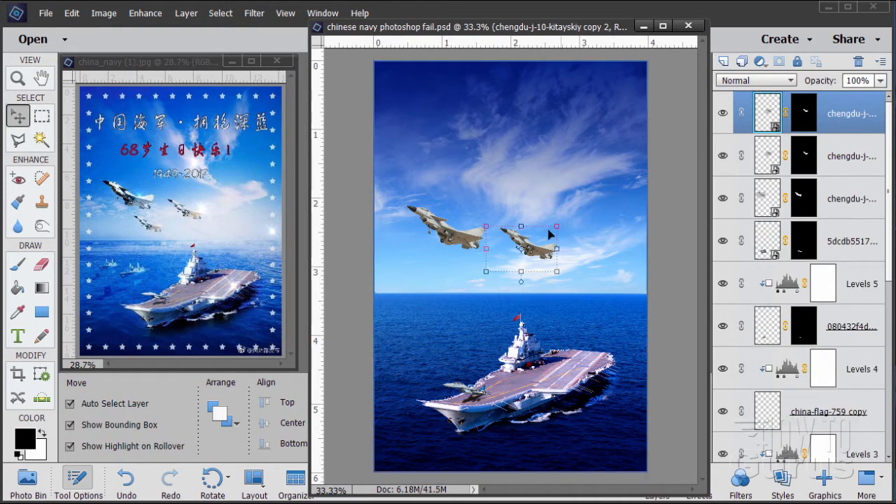
left_click_drag(533, 255, 481, 283)
left_click_drag(434, 255, 449, 265)
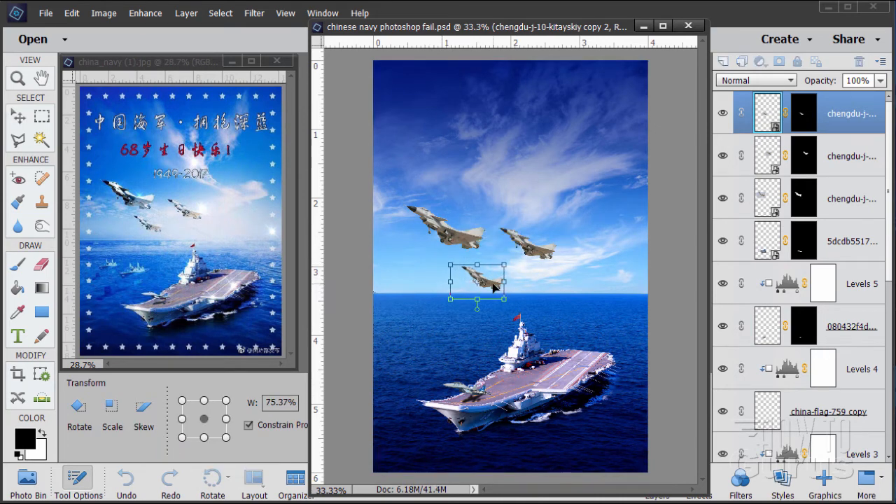
left_click_drag(493, 287, 488, 280)
left_click(446, 318)
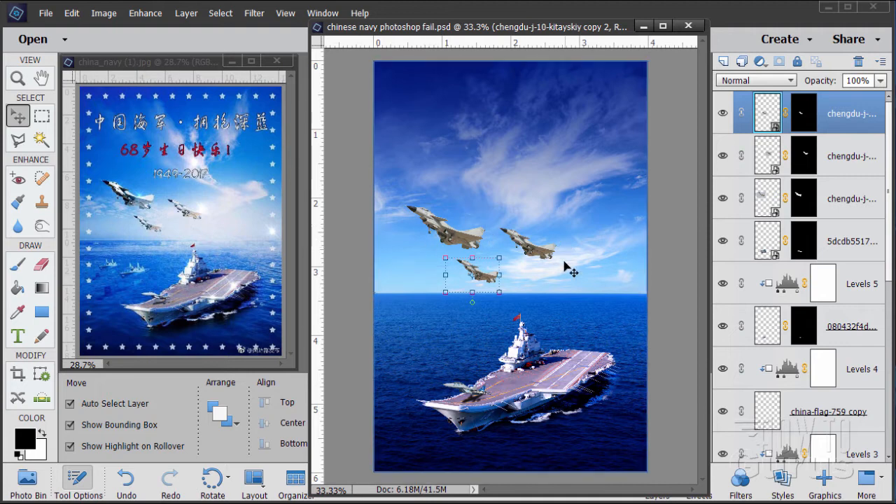
mouse_move(536, 256)
left_mouse_down()
mouse_move(523, 258)
mouse_move(535, 262)
left_mouse_up()
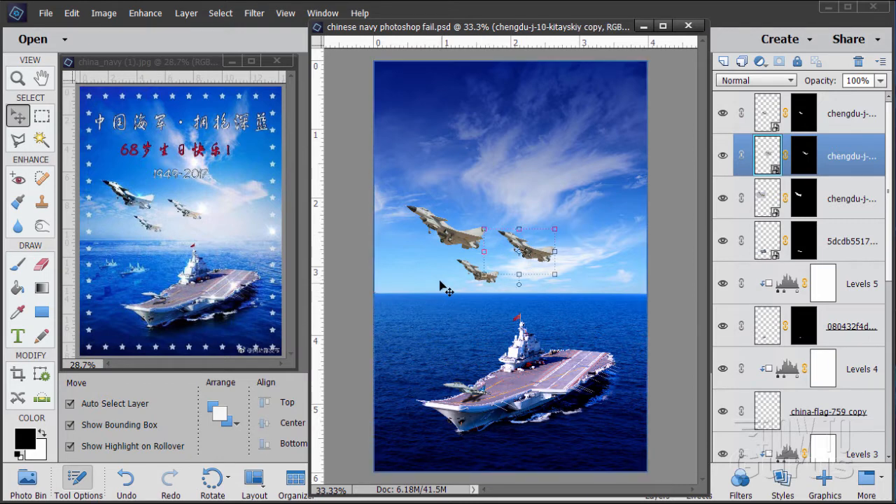
left_click(527, 276)
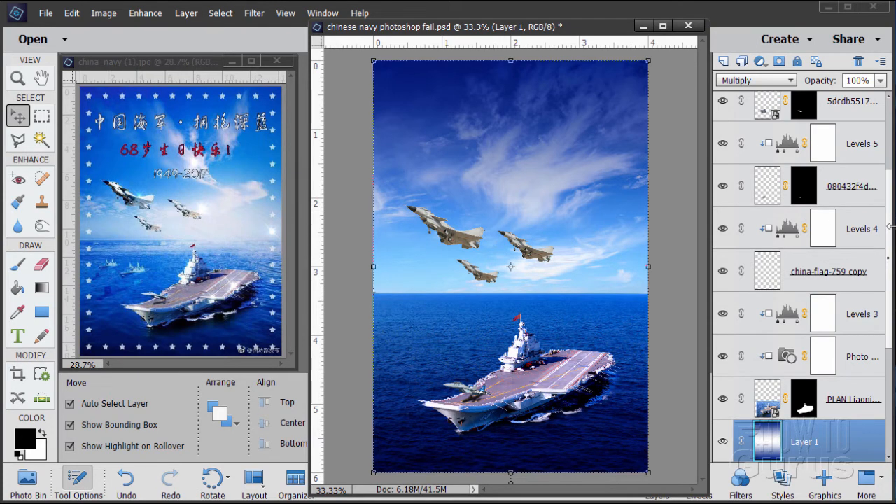
Step: Select all three chengdu-j-10 jet layers and merge them into a single layer
left_click_drag(889, 221, 888, 124)
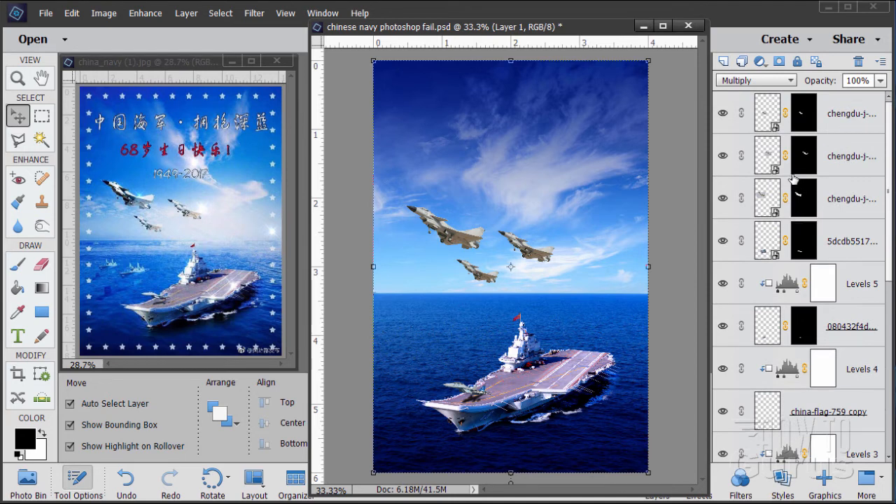
left_click(842, 124)
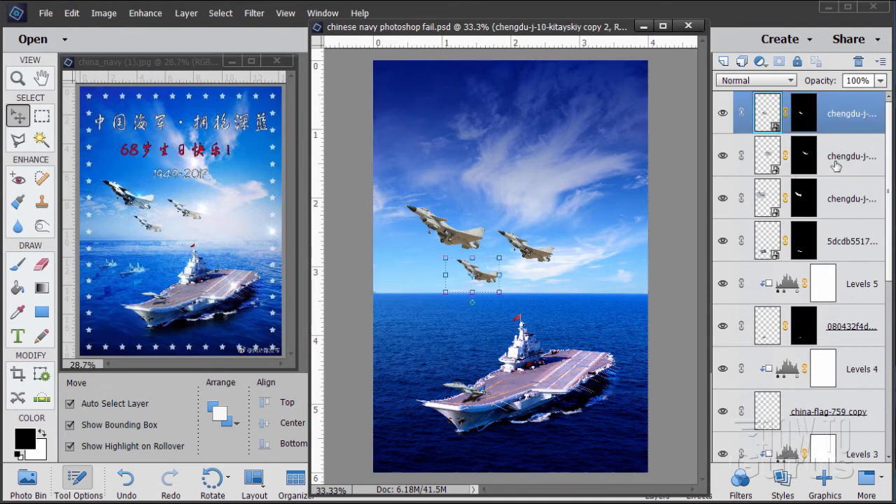
left_click(831, 204, "shift")
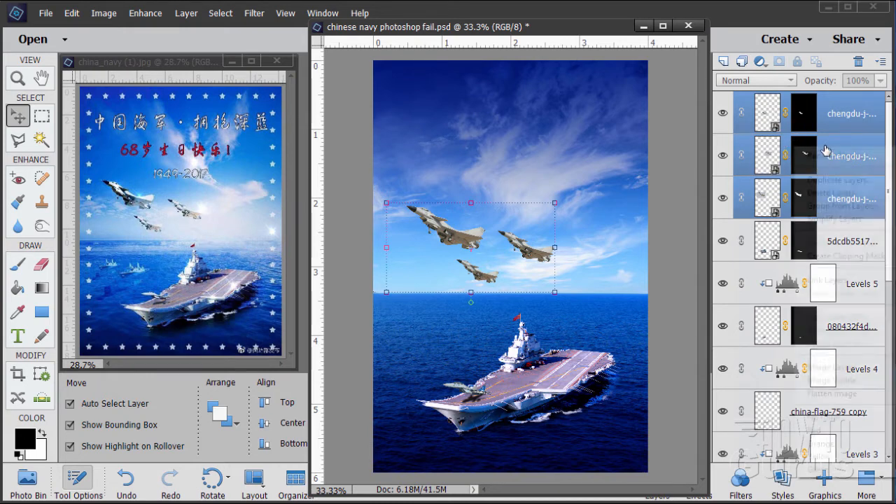
right_click(825, 150)
left_click(838, 369)
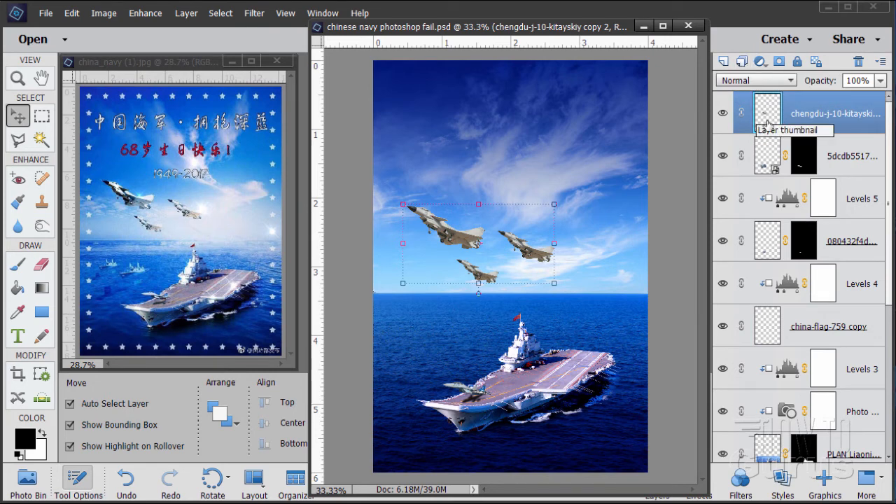
Step: Add a Levels adjustment layer above the merged jets layer, using the previous layer to create a clipping mask
left_click(768, 124)
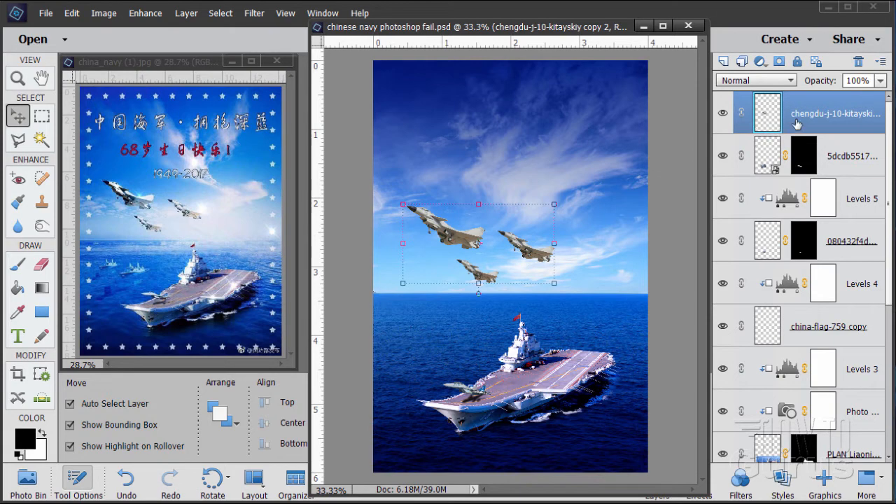
left_click(184, 16)
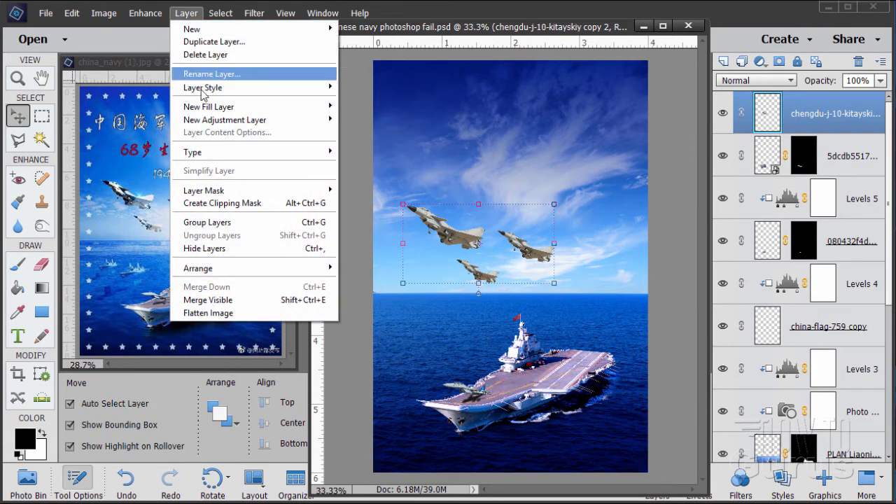
mouse_move(216, 126)
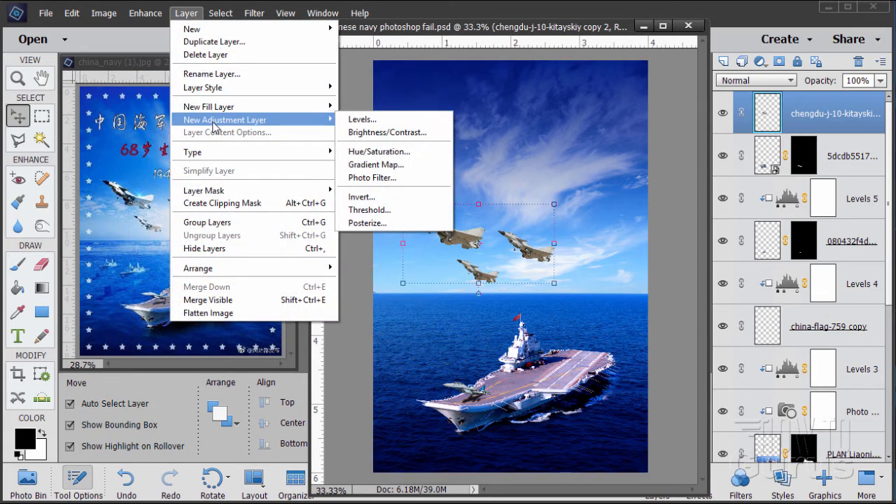
left_click(348, 120)
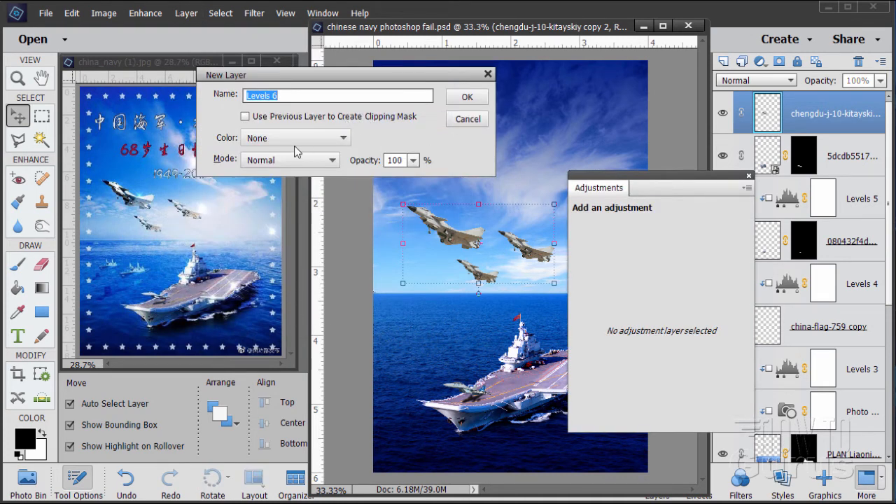
left_click(245, 118)
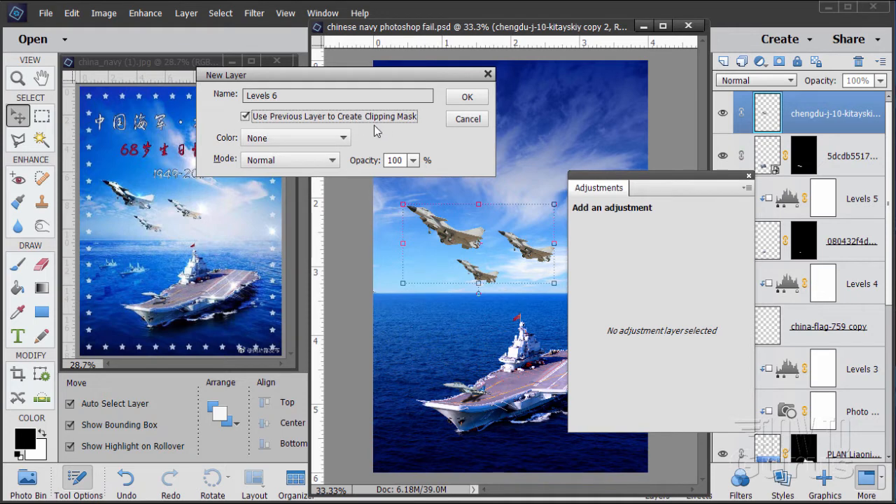
left_click(470, 115)
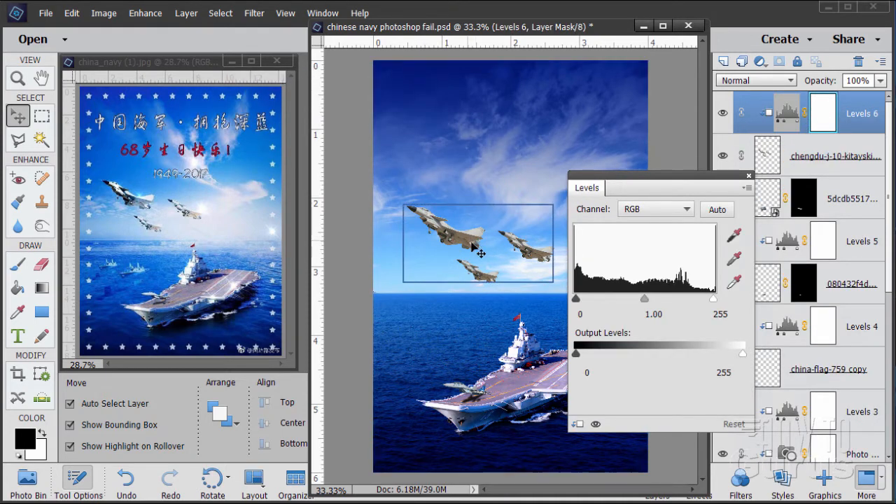
Step: Set the Levels input shadows to 42 and highlights to 217 to boost the jets' contrast, and close the adjustment
left_click_drag(627, 183, 626, 197)
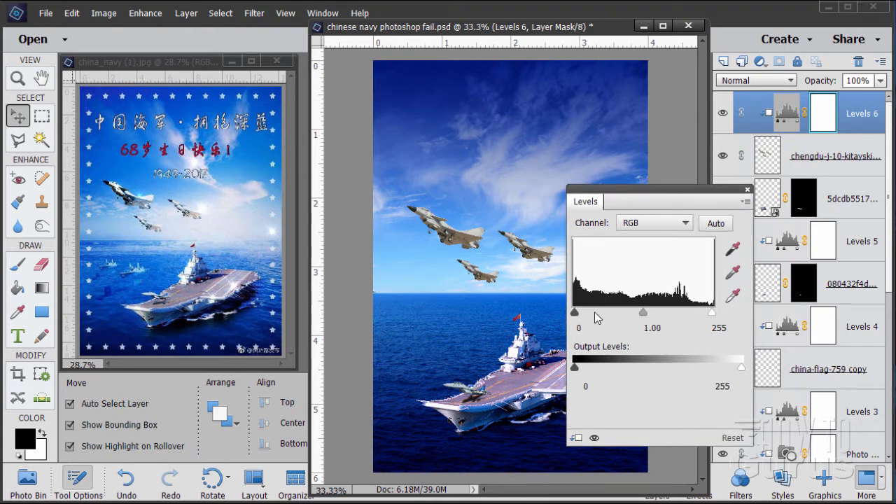
left_click_drag(574, 314, 599, 318)
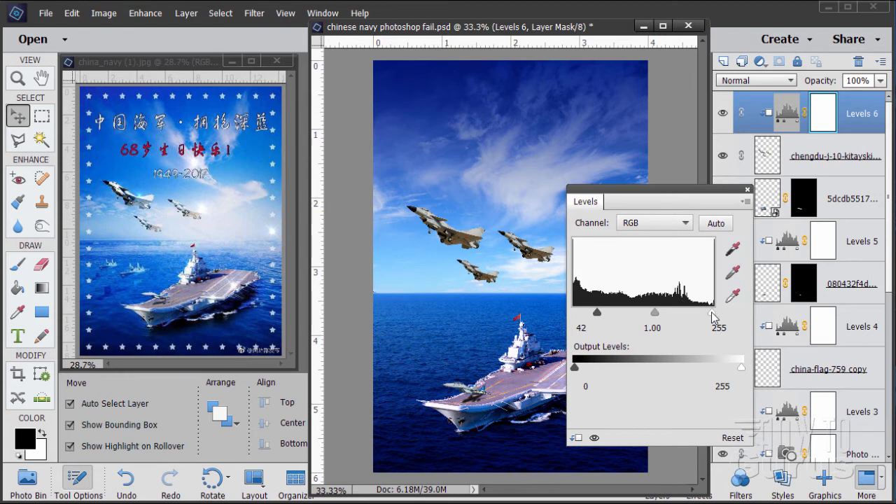
left_click_drag(712, 314, 691, 314)
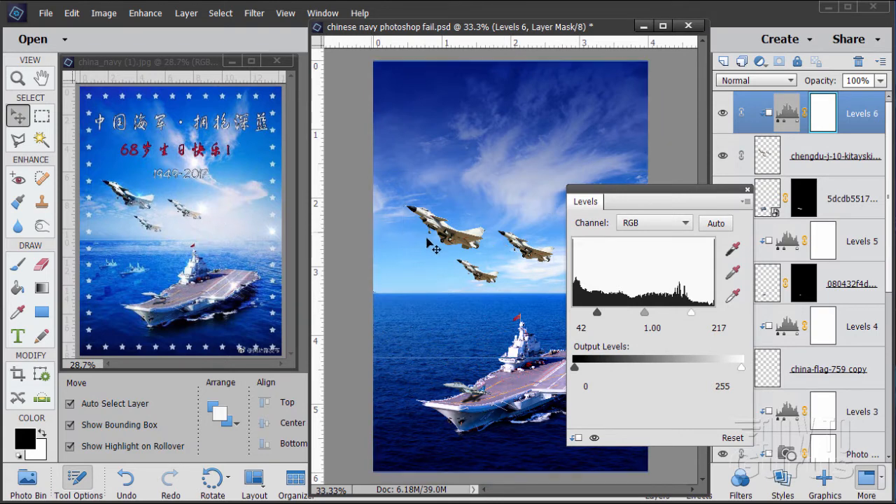
left_click(747, 189)
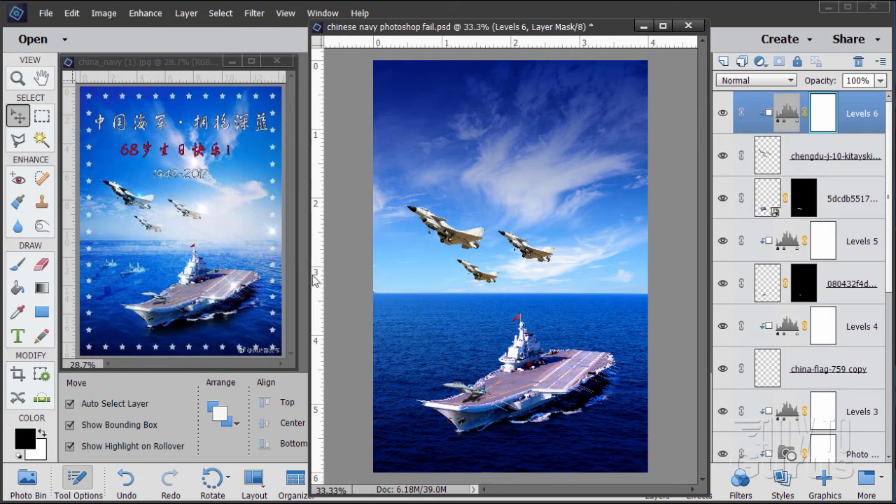
Step: Enlarge the poster's working area around the jets and add a new empty layer directly beneath the merged jets layer
left_click_drag(310, 271, 82, 283)
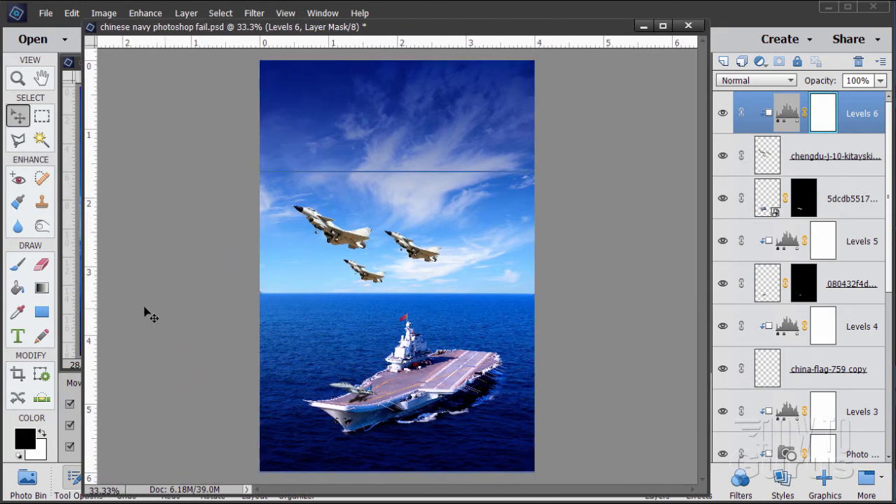
left_click_drag(82, 295, 78, 293)
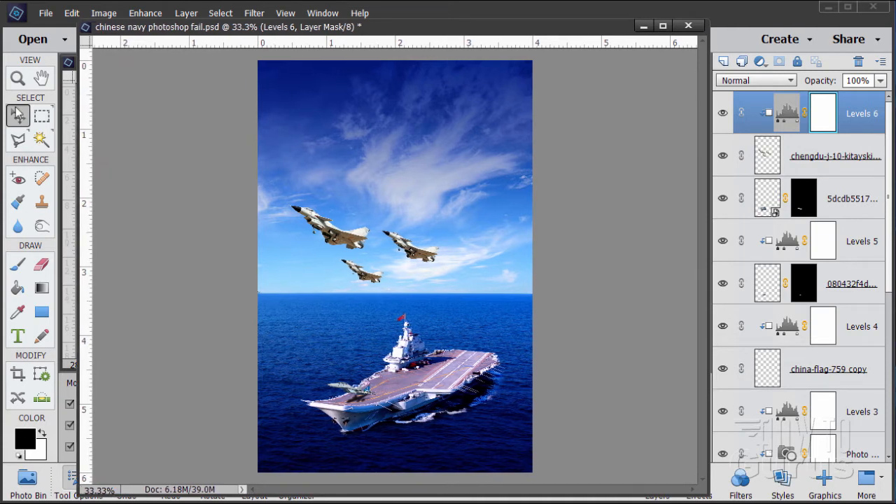
left_click(19, 79)
left_click(429, 264)
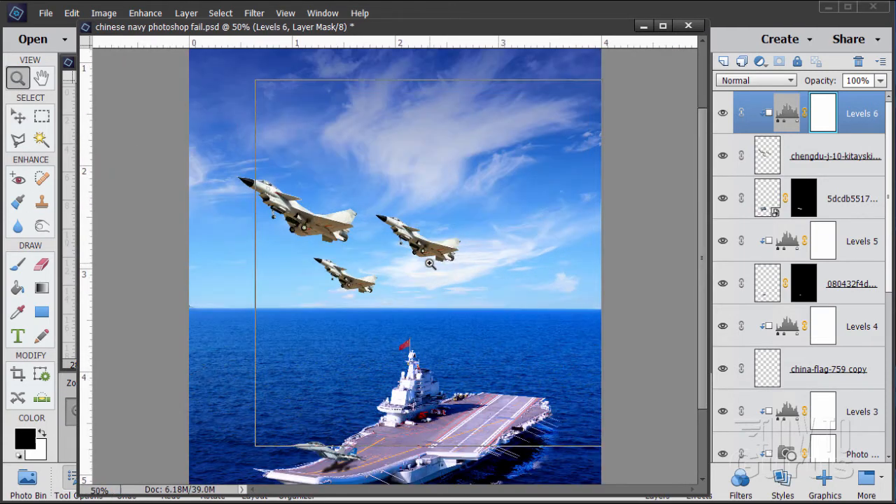
left_click(429, 264)
left_click(474, 269)
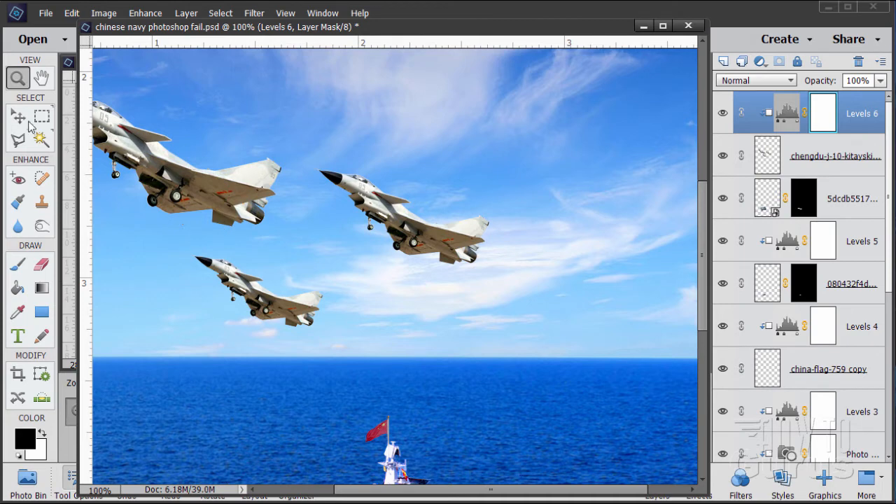
left_click(18, 140)
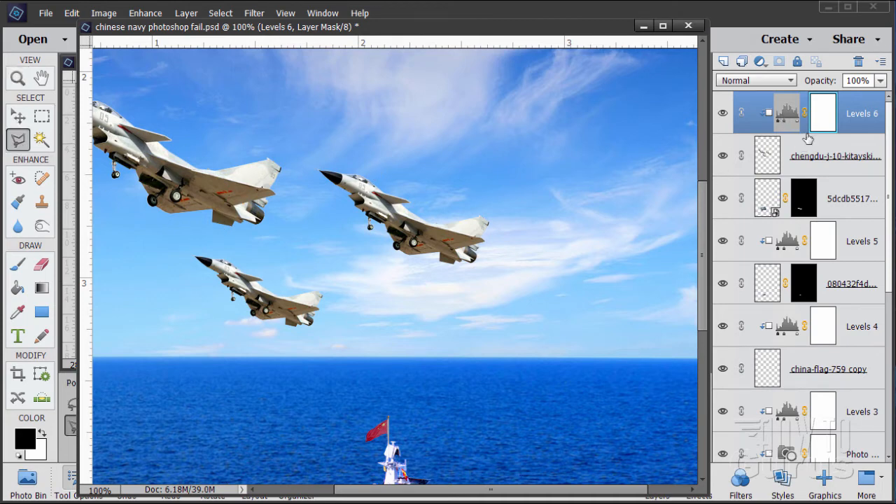
left_click(812, 156)
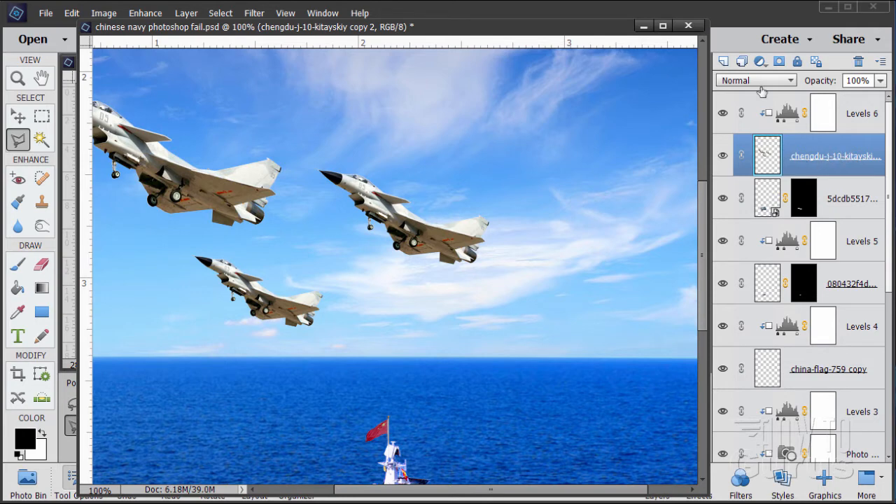
left_click(836, 179)
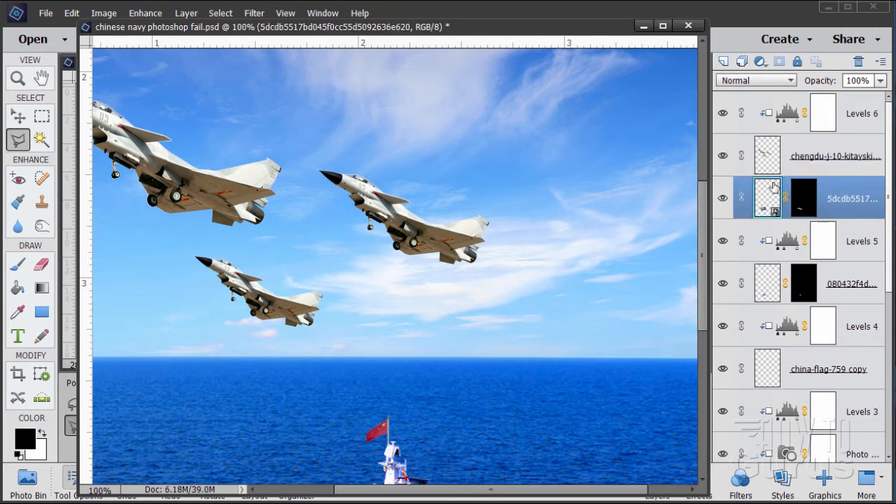
left_click(725, 63)
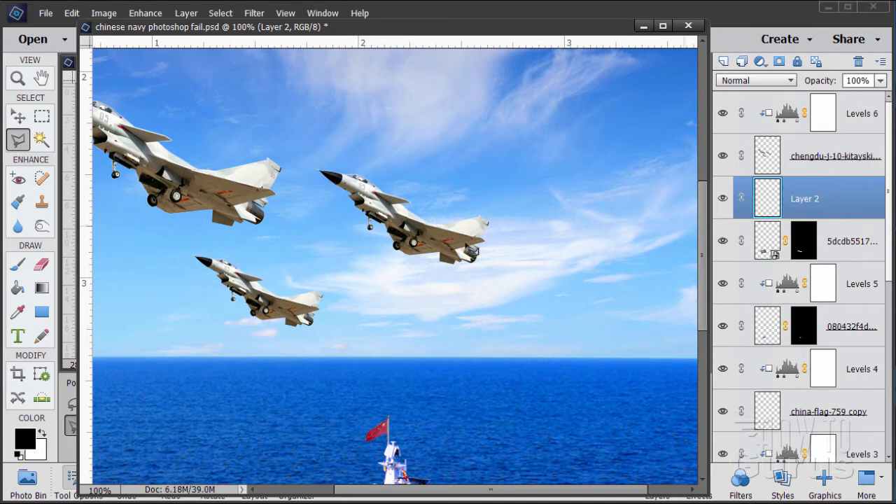
Step: Outline a long, narrow smoke trail with the Polygonal Lasso, widening from the largest jet's exhaust down to just below the horizon
left_click(17, 141)
left_click(261, 223)
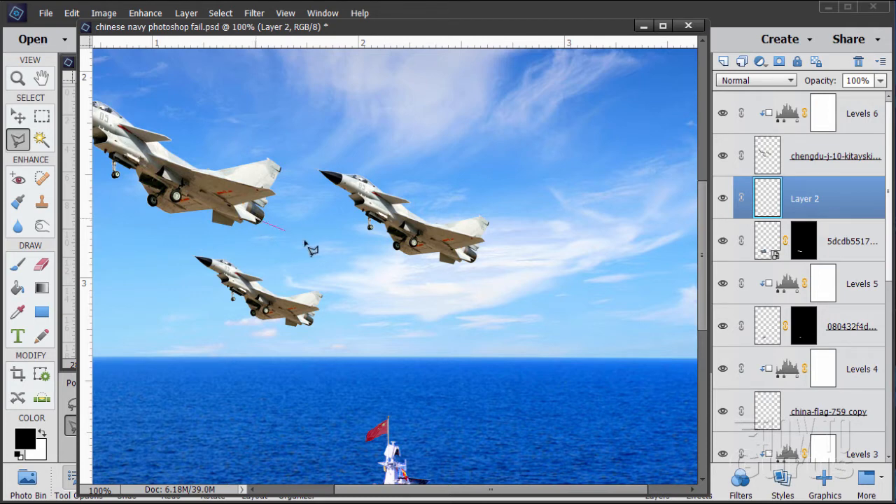
left_click(514, 368)
left_click(544, 368)
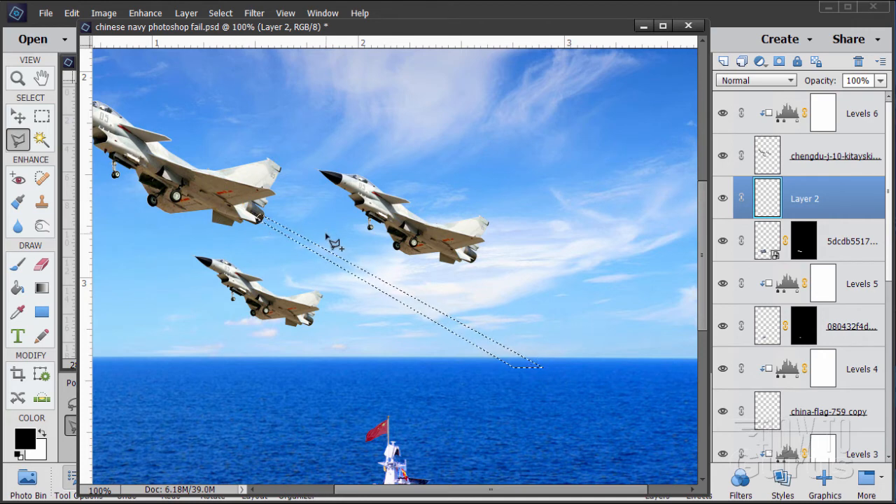
Step: Make white the foreground and black the background colour, and give the Gradient tool the Foreground to Background preset
left_click(42, 437)
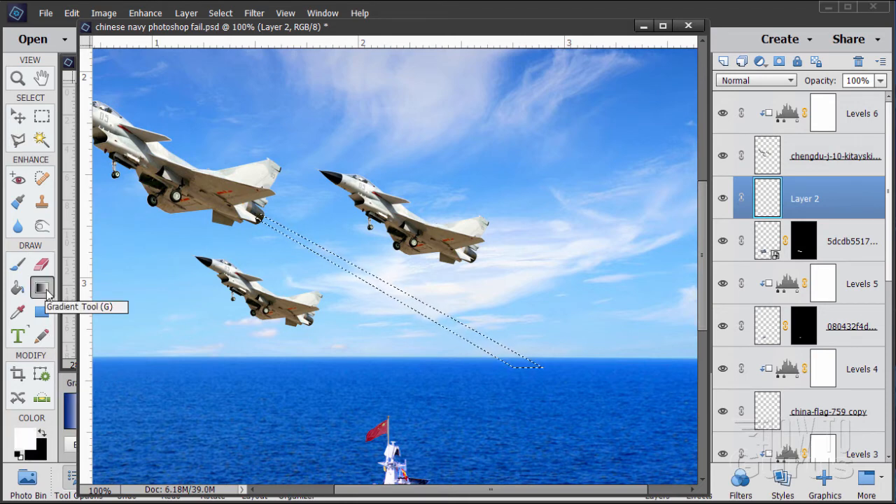
left_click_drag(361, 30, 403, 31)
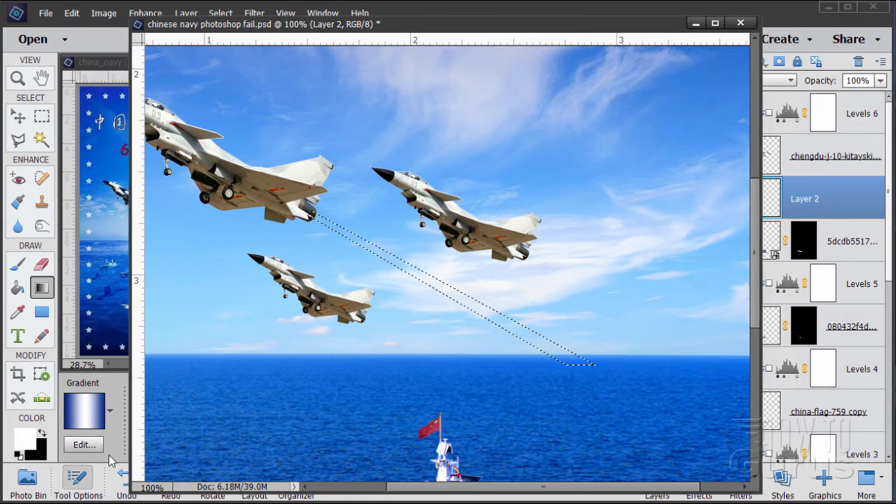
left_click(85, 417)
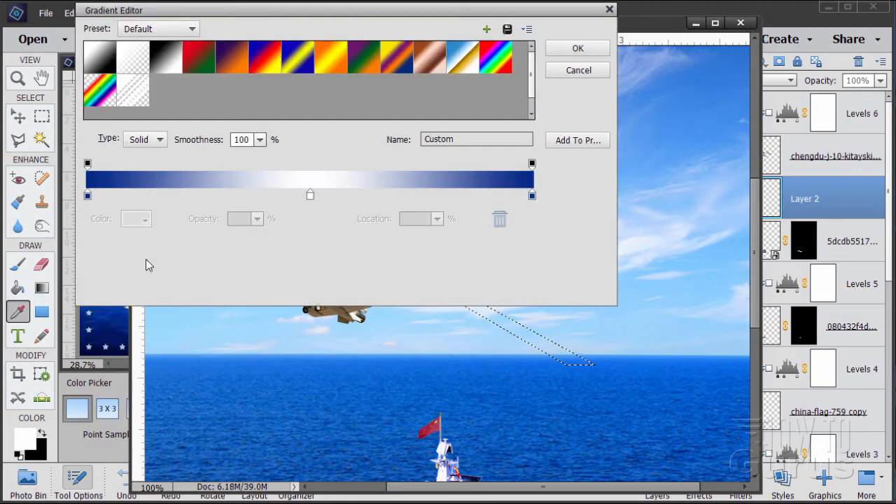
left_click(95, 56)
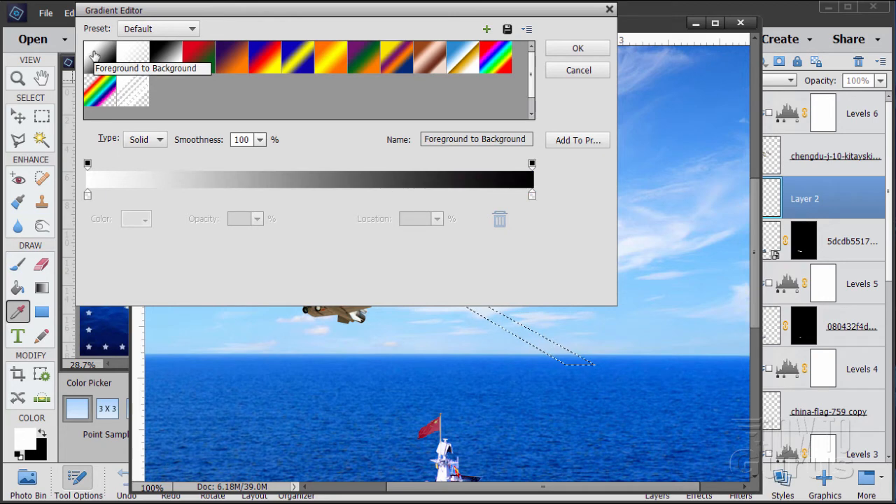
left_click(576, 49)
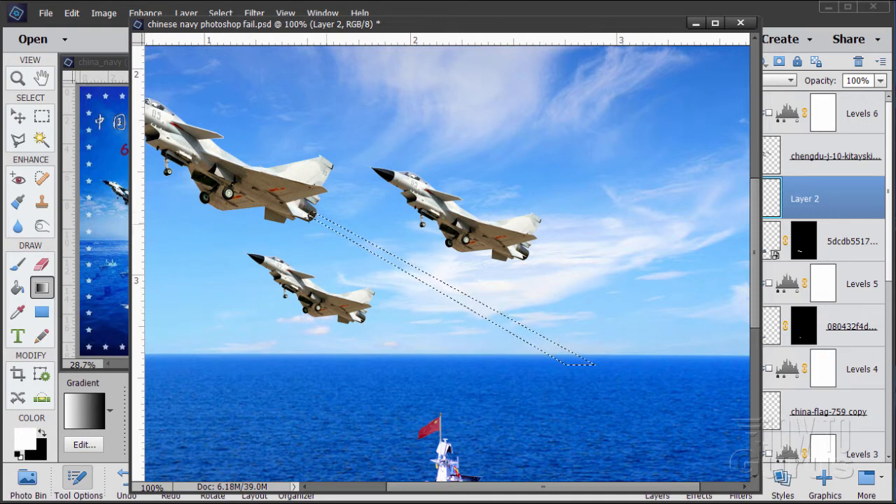
Step: Fill the trail selection with the gradient, from white at the jet's exhaust to black at the far end, and deselect it
left_click_drag(308, 211, 590, 368)
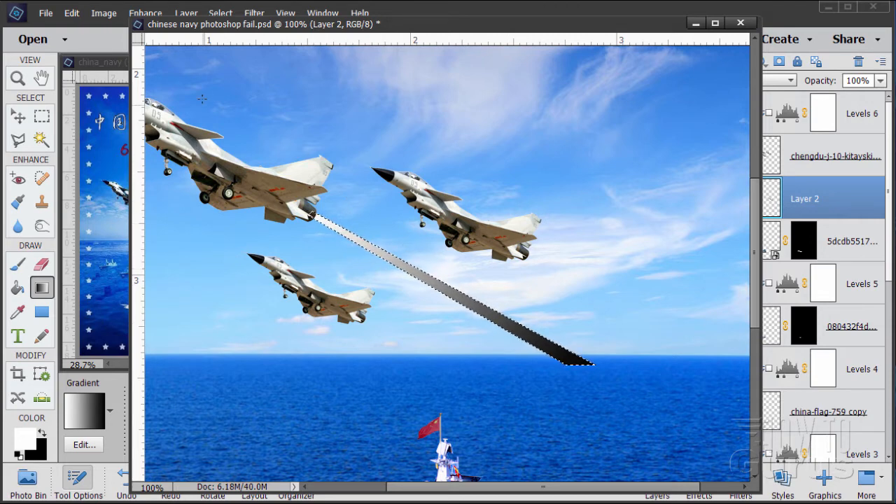
left_click_drag(396, 28, 383, 35)
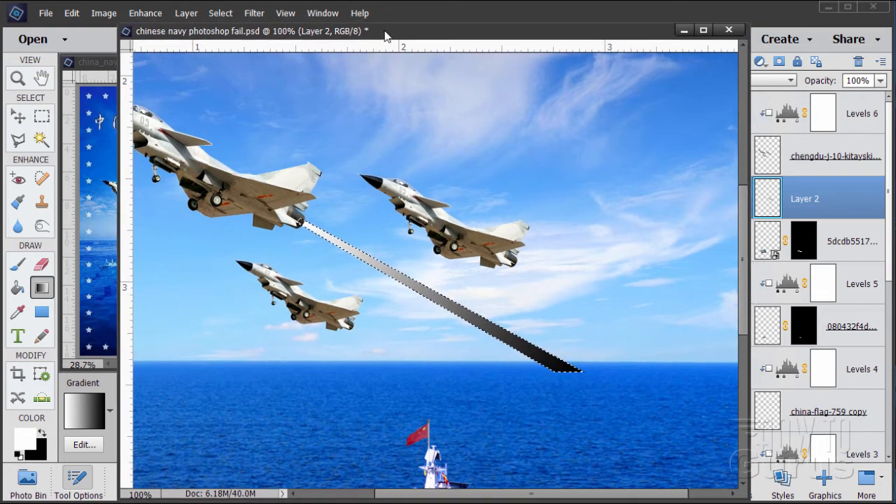
left_click(230, 18)
left_click(234, 41)
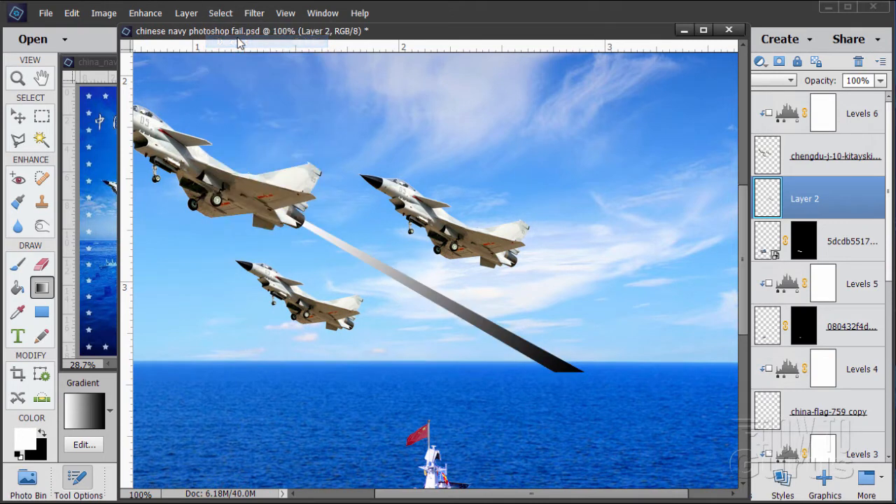
Step: Soften the smoke trail on Layer 2 with a Gaussian Blur of 4.5 pixels radius
left_click(19, 119)
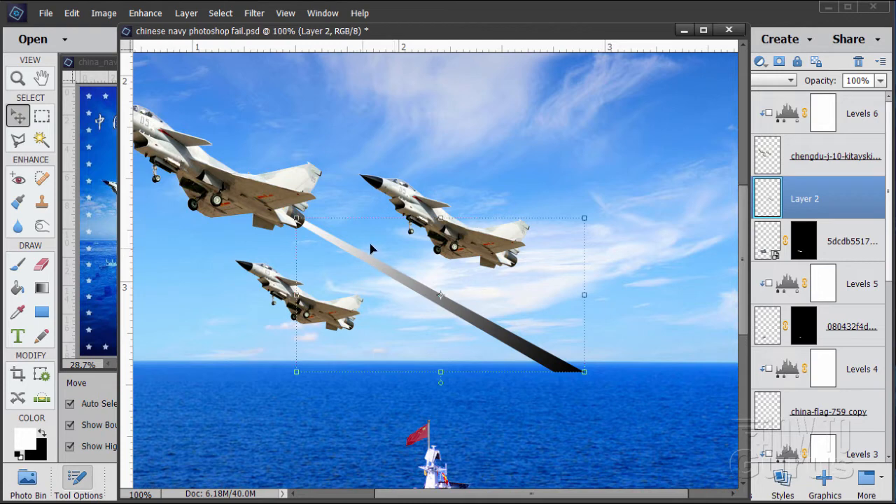
left_click(256, 14)
mouse_move(294, 105)
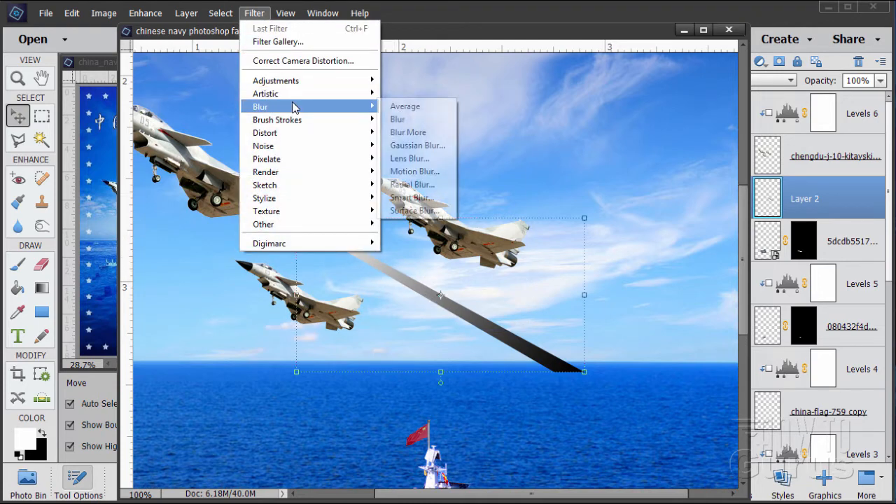
left_click(415, 144)
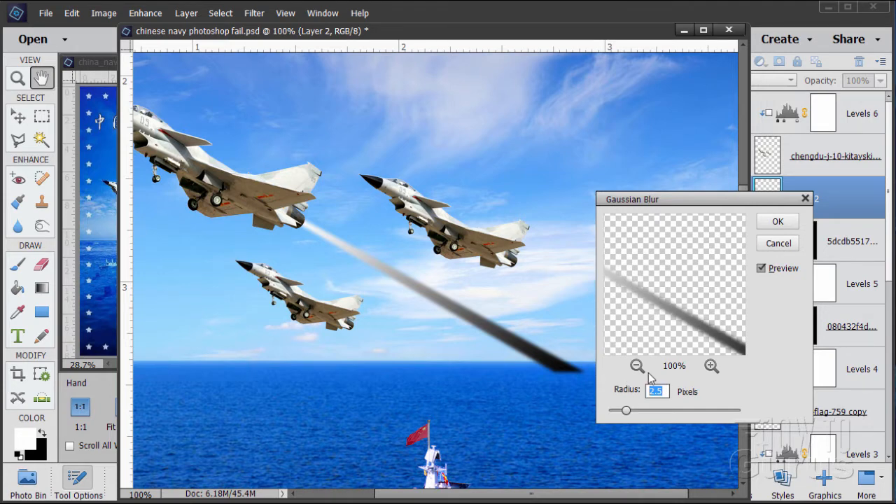
type("4.5")
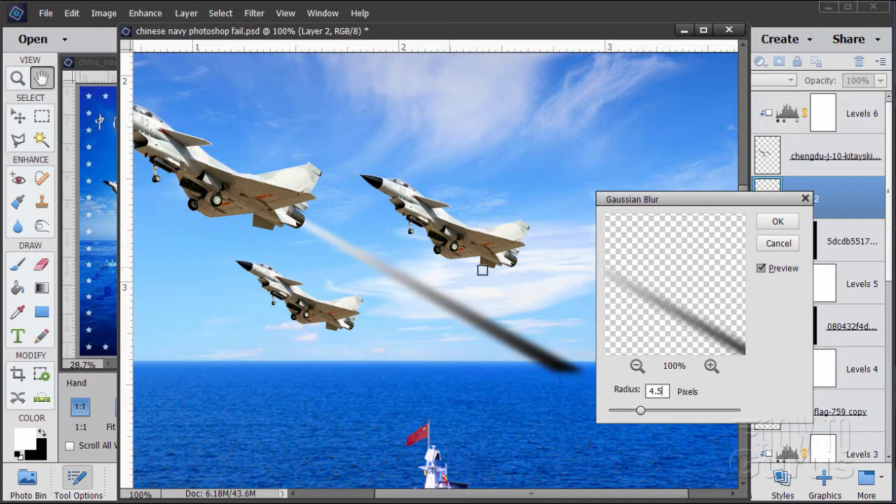
left_click(777, 222)
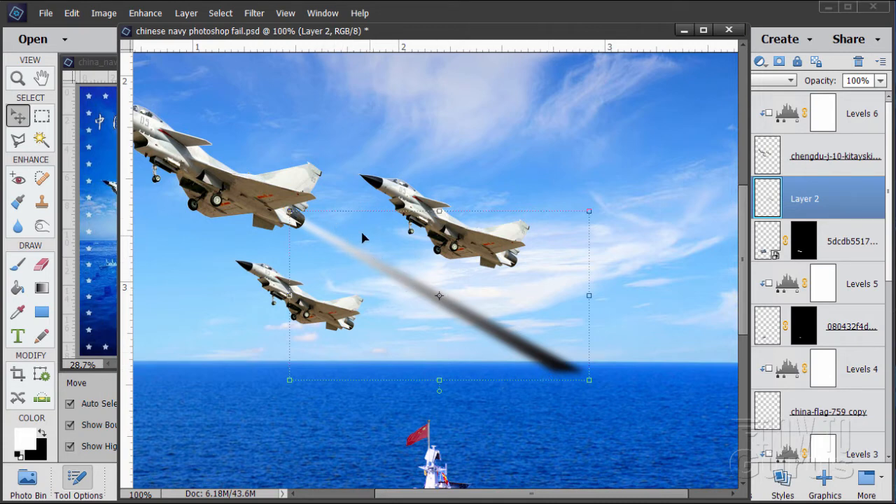
Step: Apply the Reticulation sketch filter to the smoke trail with Density 12, Foreground Level 40 and Background Level 5
left_click(256, 14)
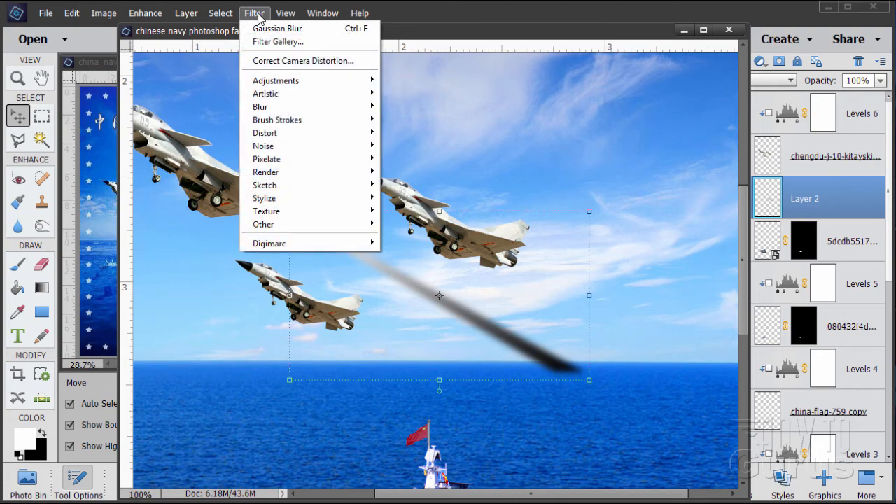
left_click(271, 42)
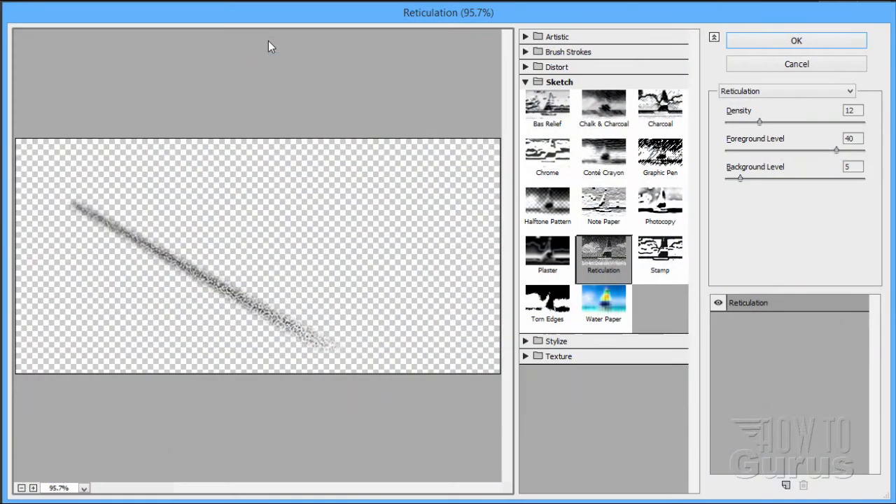
left_click_drag(426, 21, 430, 31)
left_click(553, 91)
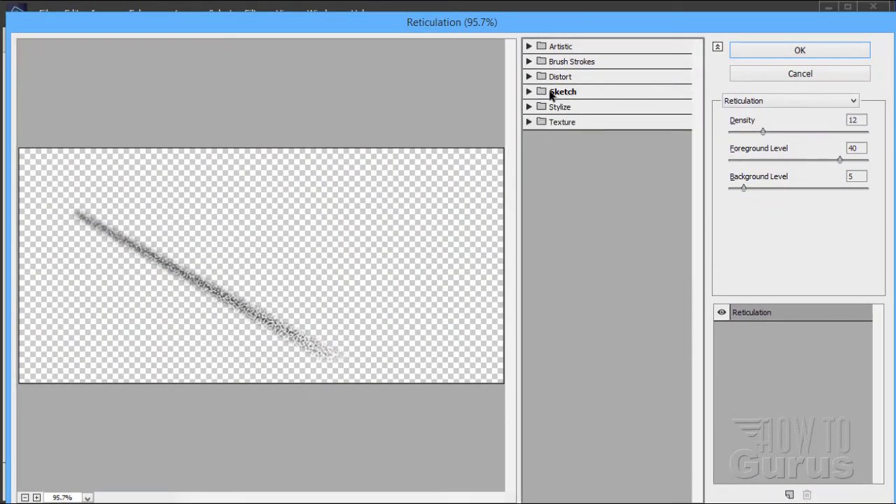
left_click(563, 93)
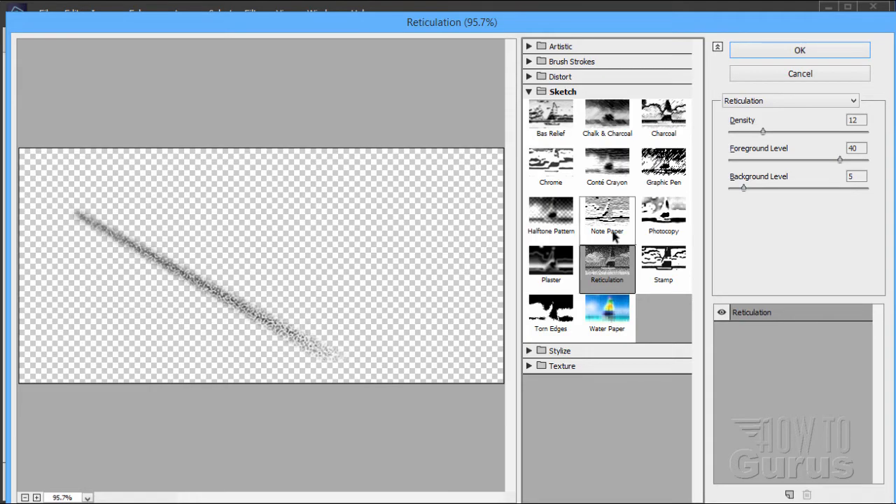
left_click(803, 58)
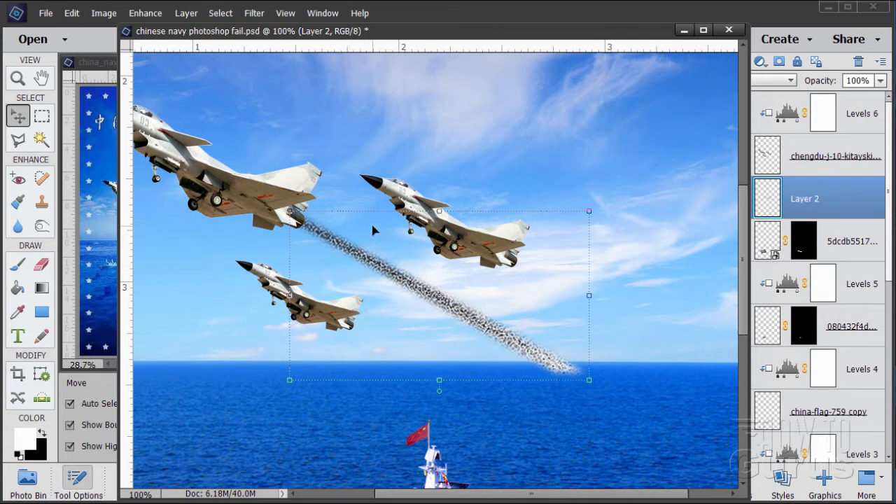
Step: Soften the reticulated smoke trail with a Gaussian Blur of 2.5 pixels radius, comparing it with the preview off and on
left_click(256, 14)
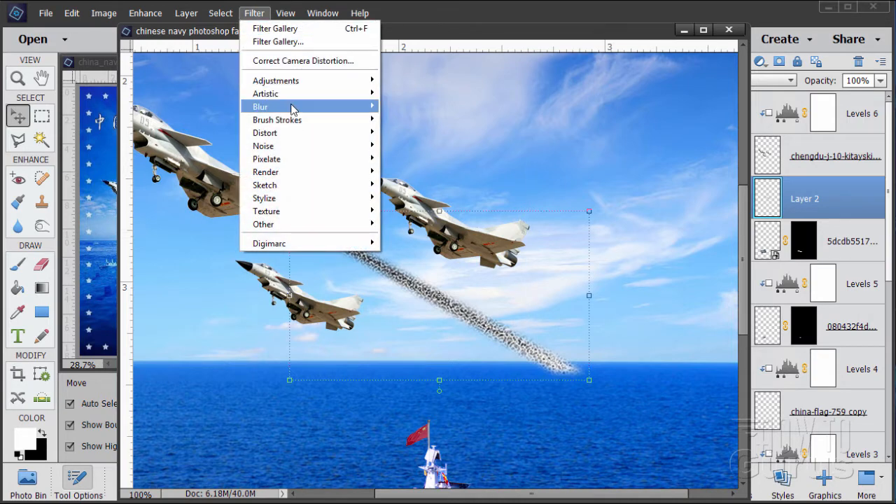
mouse_move(304, 110)
left_click(419, 145)
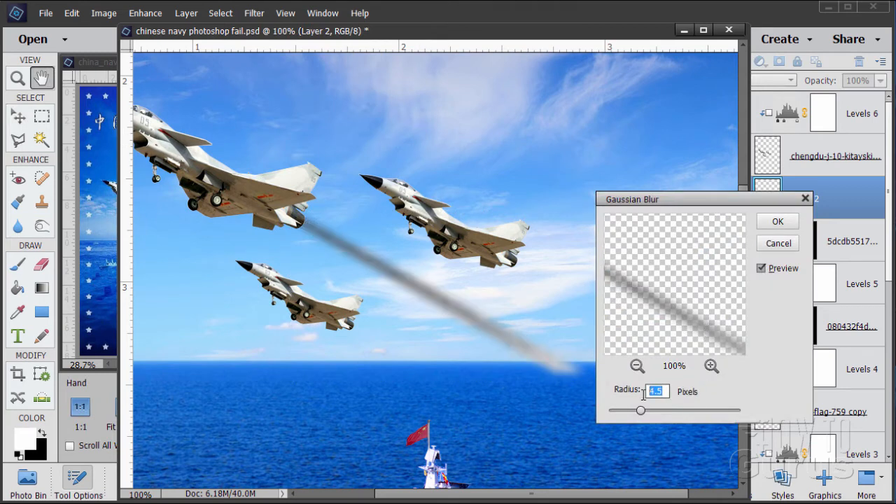
type("2.5")
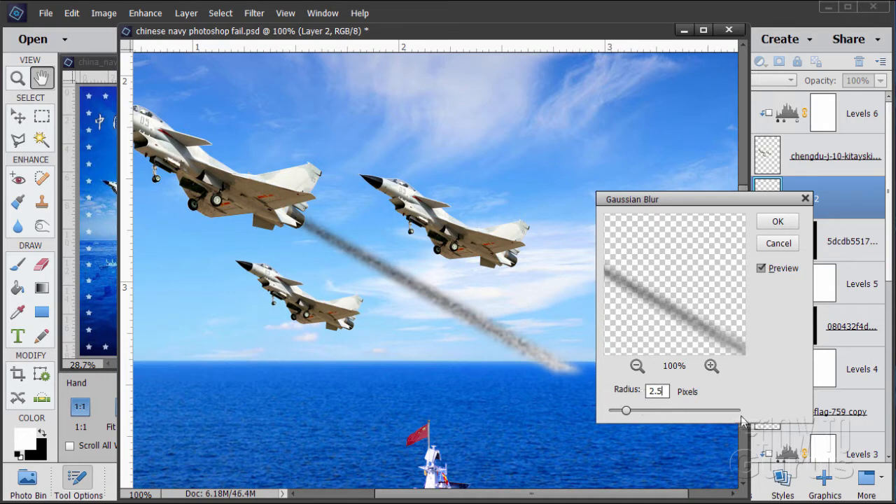
left_click(760, 269)
left_click(762, 269)
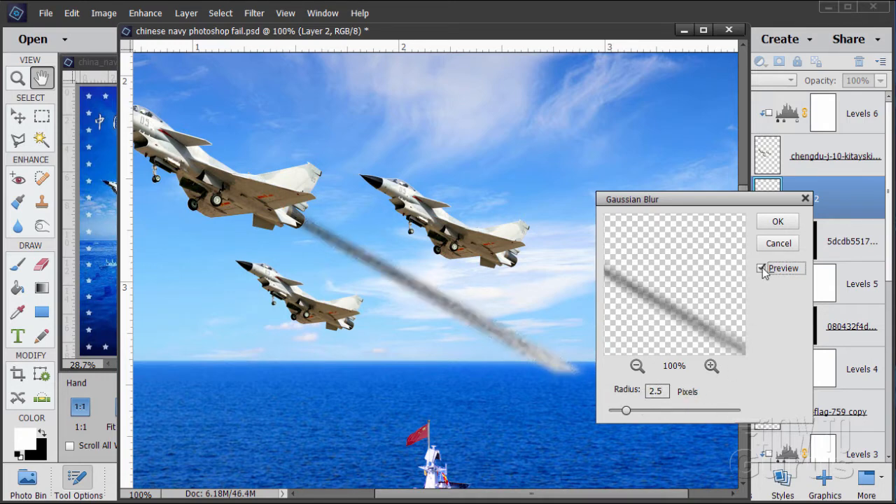
left_click(775, 222)
key("v")
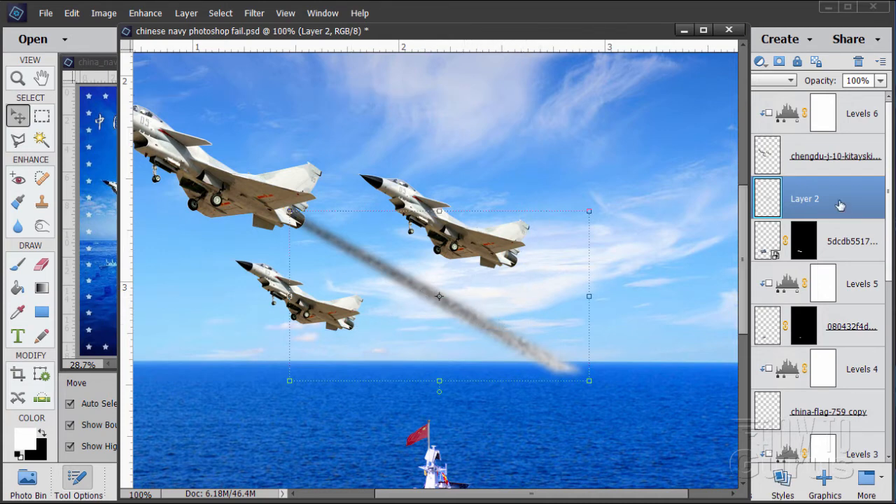
Step: Rename Layer 2 as smoke
left_click_drag(603, 33, 569, 31)
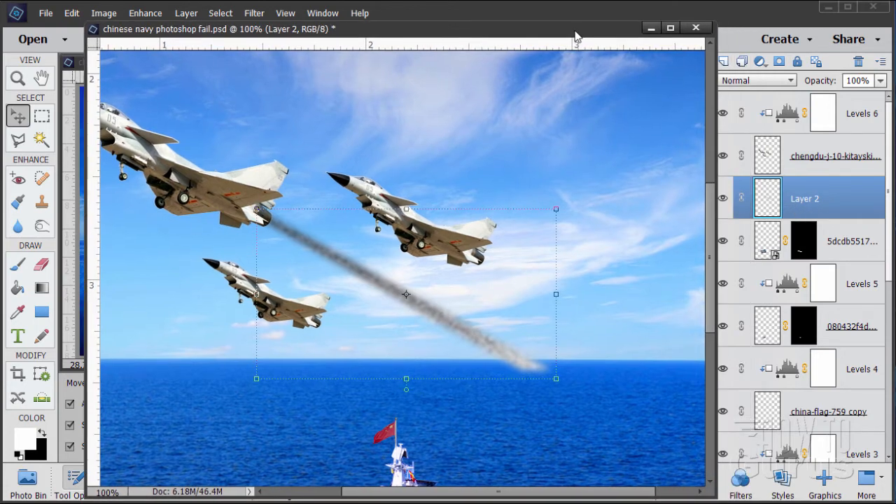
double_click(800, 200)
type("smo")
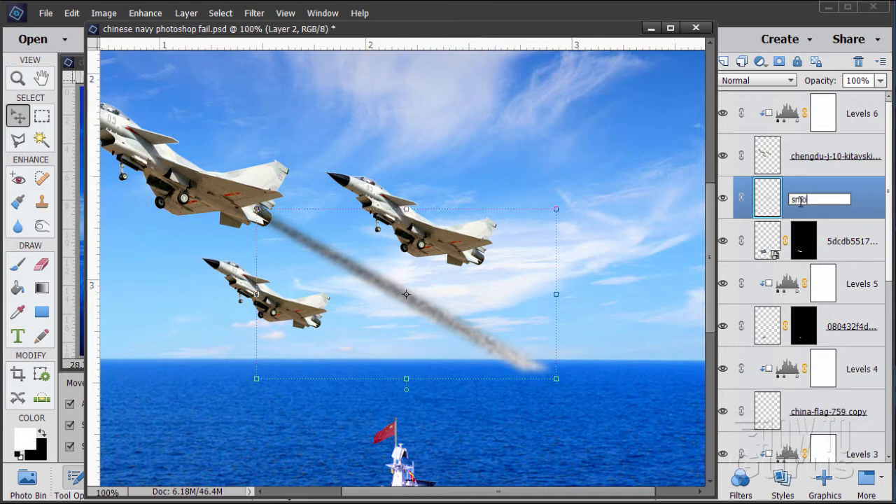
type("ke")
key("Return")
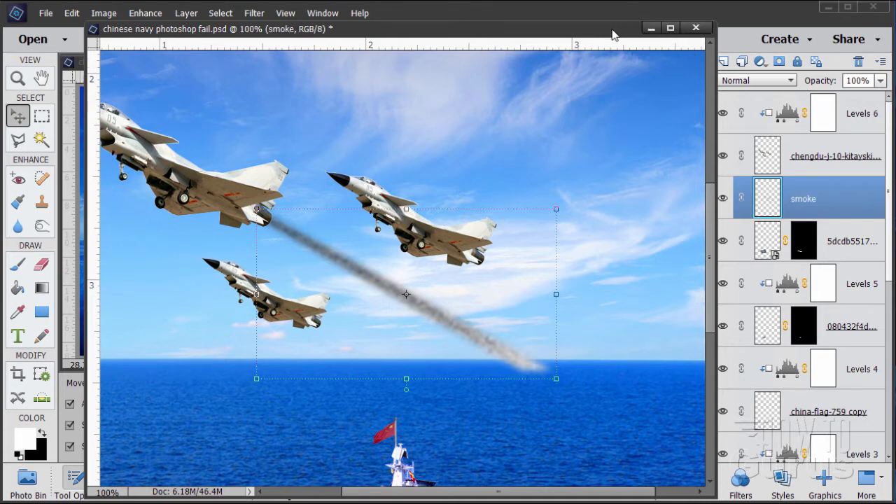
Step: Duplicate the smoke layer and move the copy so its narrow end meets the exhaust of the middle-sized jet
left_click_drag(618, 35, 601, 35)
left_click_drag(767, 198, 724, 62)
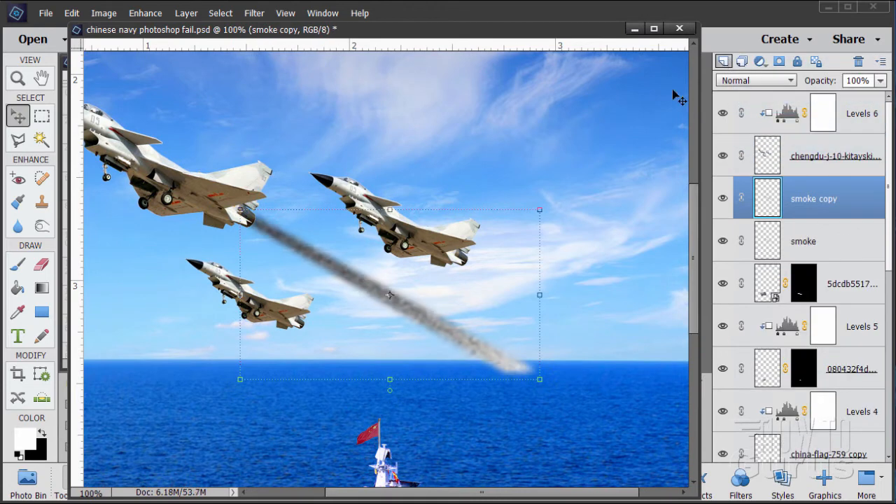
left_click_drag(377, 279, 575, 323)
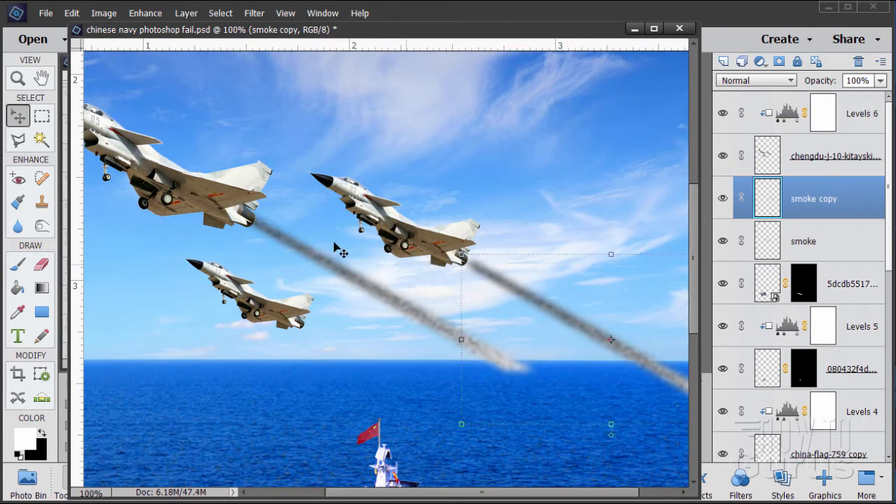
Step: Scale down the second jet's smoke trail from its far end so it stops just below the horizon
left_click(19, 79)
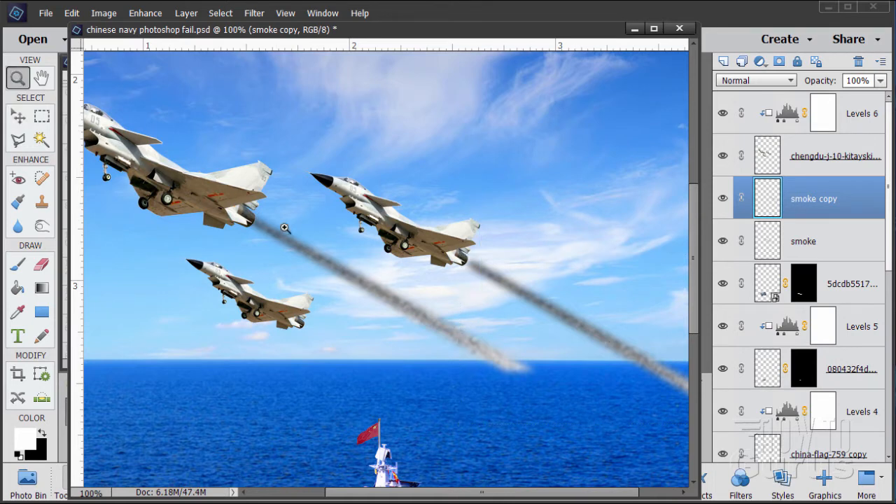
left_click(363, 262, "alt")
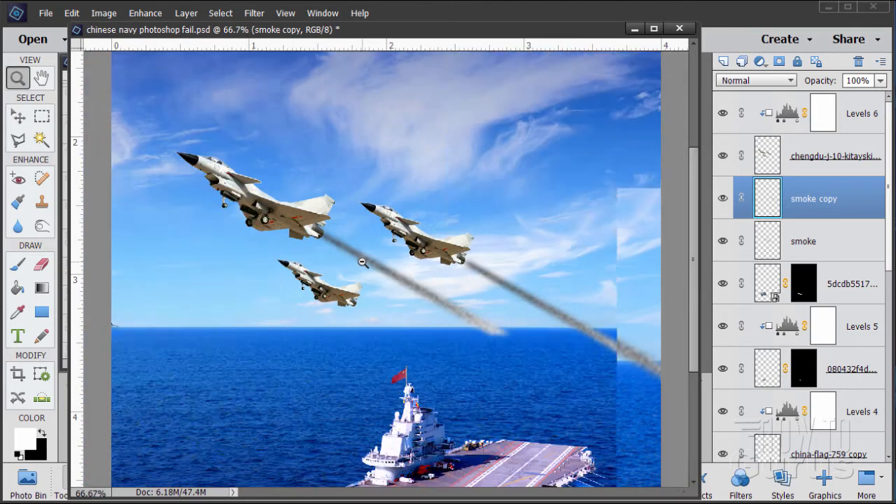
left_click(18, 115)
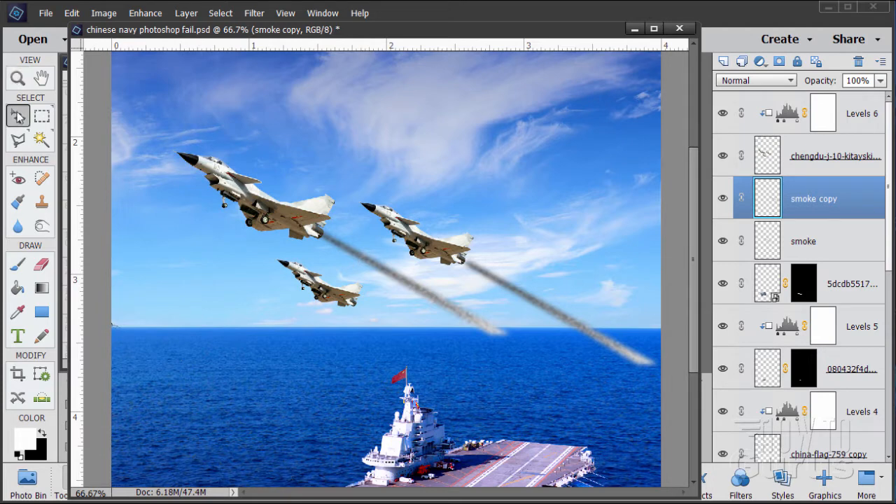
left_click_drag(660, 371, 604, 338)
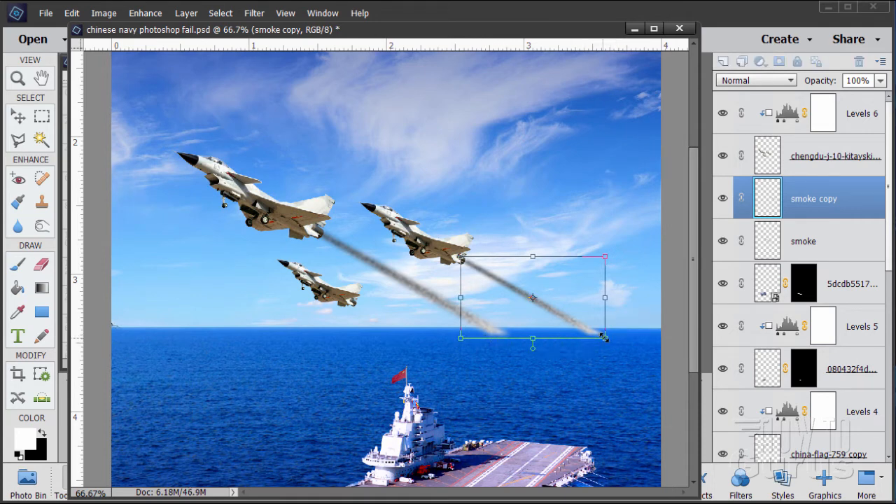
left_click(554, 348)
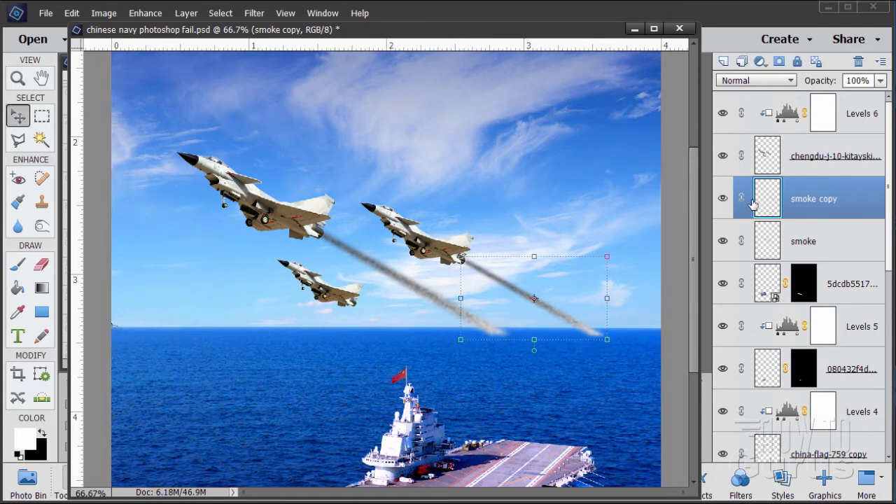
Step: Duplicate the second jet's smoke trail, move the copy to the smallest jet's exhaust and scale it down to end just below the horizon
left_click_drag(769, 200, 723, 61)
left_click_drag(530, 288, 403, 327)
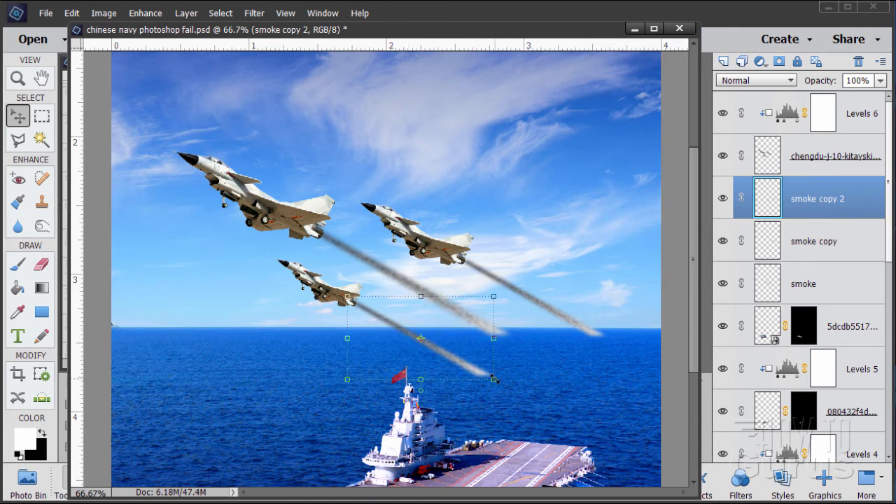
left_click_drag(494, 379, 436, 346)
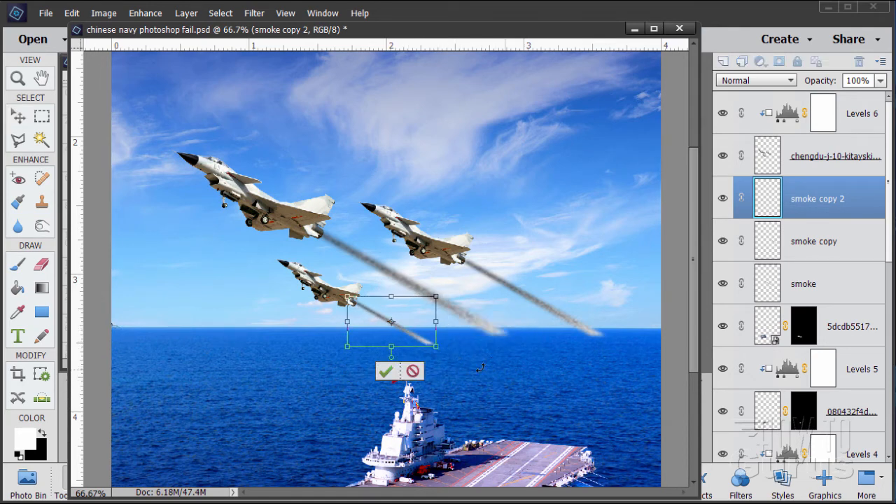
key("Return")
left_click(381, 371)
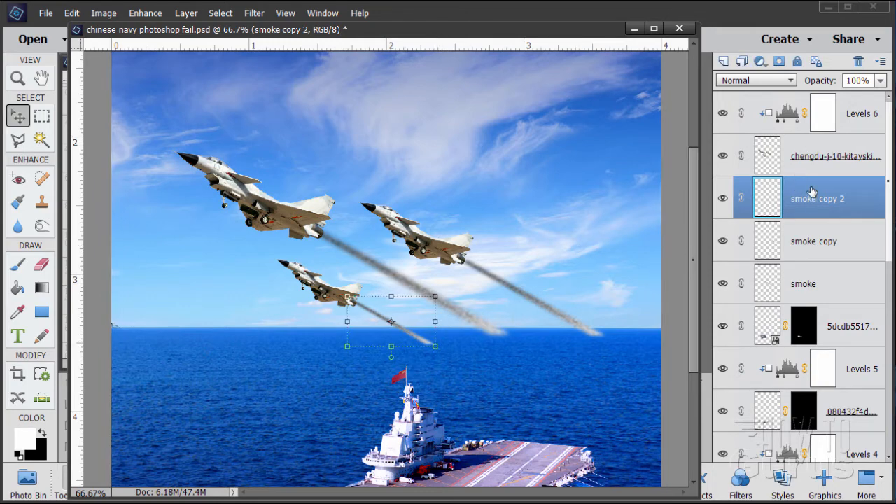
Step: Merge the three smoke layers into one layer
left_click(816, 287, "shift")
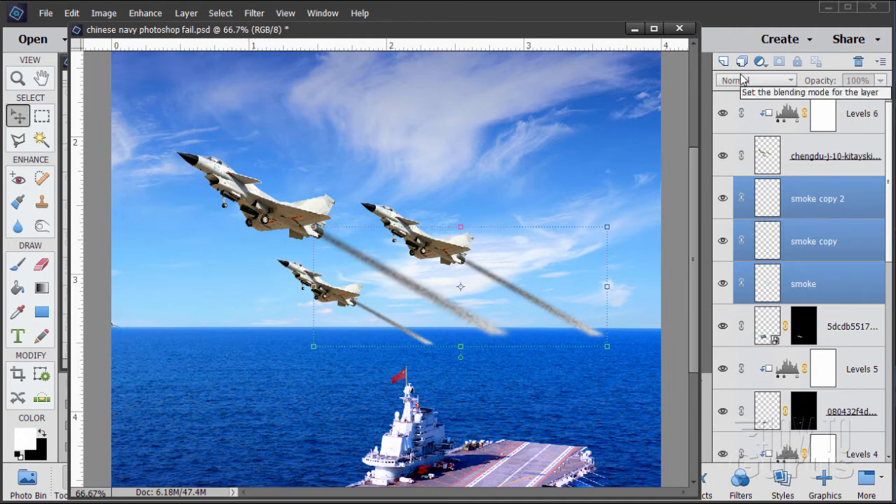
right_click(799, 190)
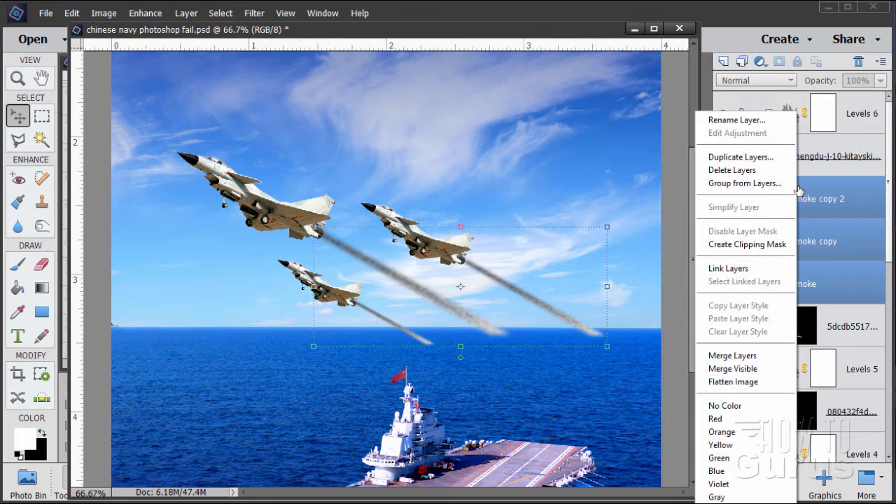
left_click(751, 356)
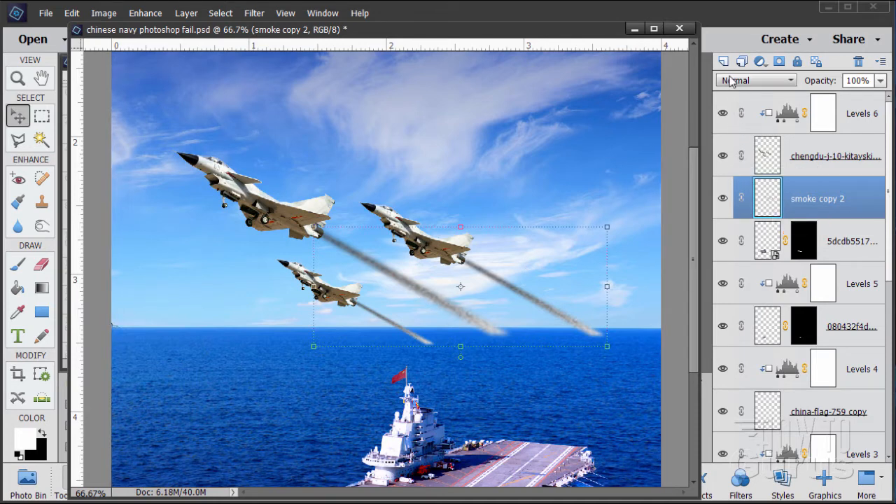
Step: Add a Levels adjustment layer clipped to the merged smoke layer
left_click(195, 15)
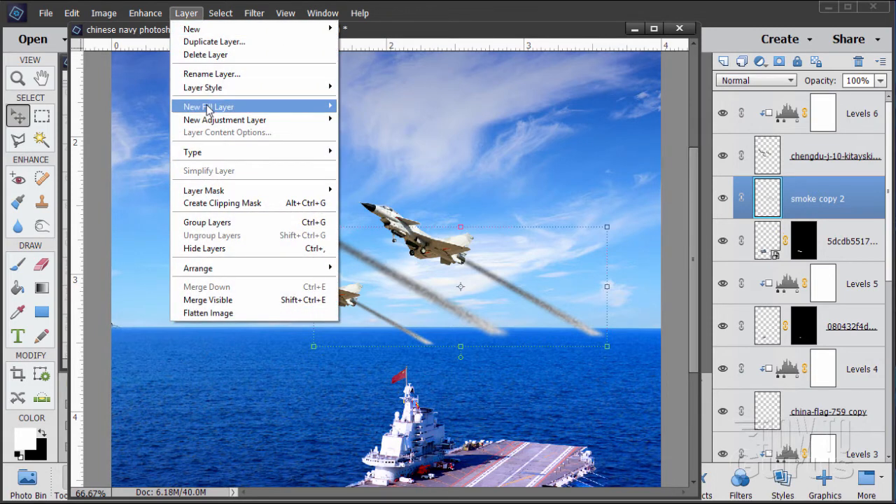
mouse_move(210, 120)
left_click(363, 120)
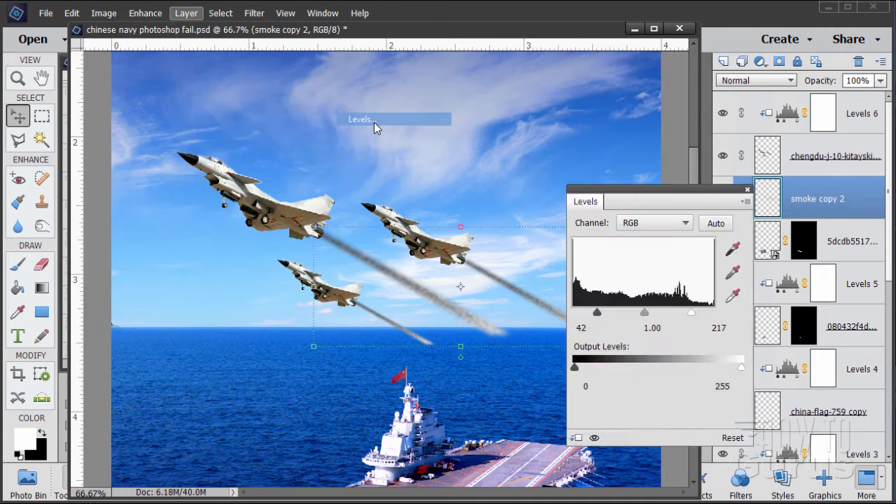
left_click(246, 117)
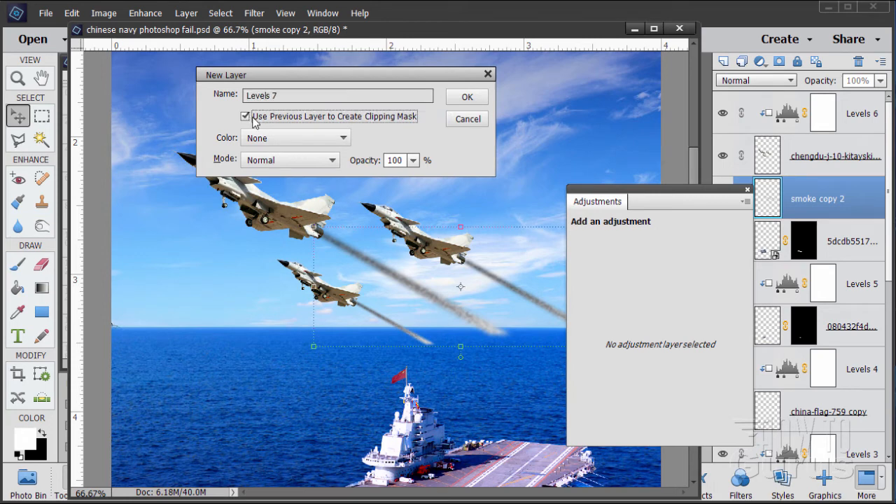
left_click(467, 97)
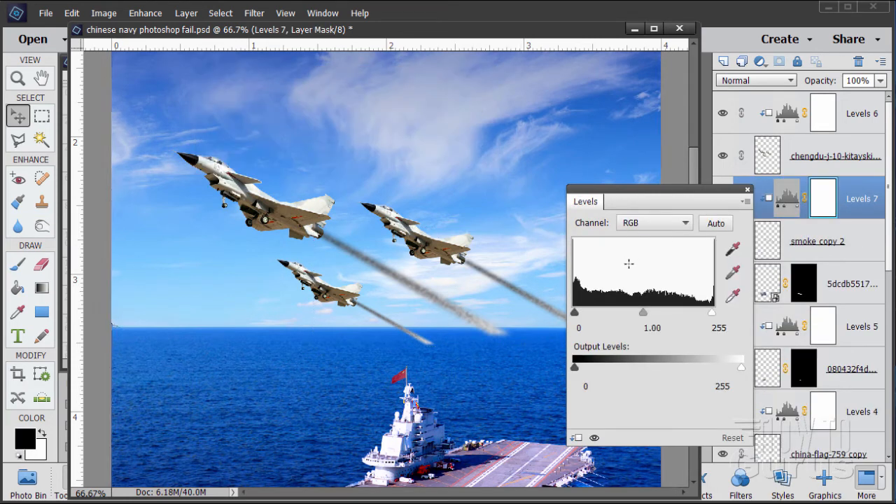
Step: Lighten the smoke trails by setting the Levels midtone value to 3.46
left_click_drag(644, 313, 594, 317)
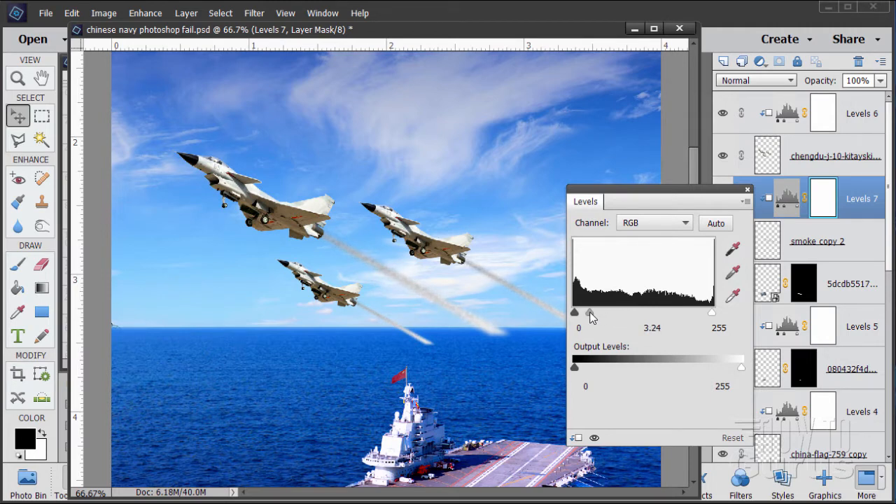
left_click_drag(590, 319, 588, 318)
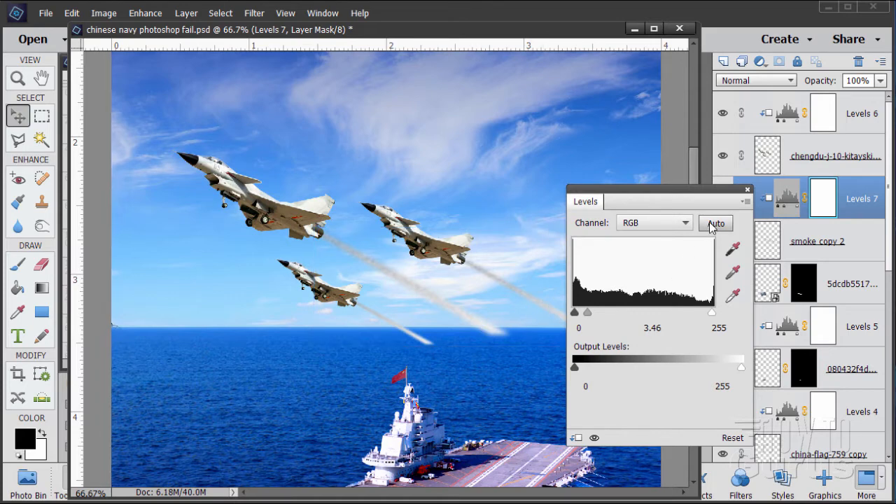
left_click(747, 191)
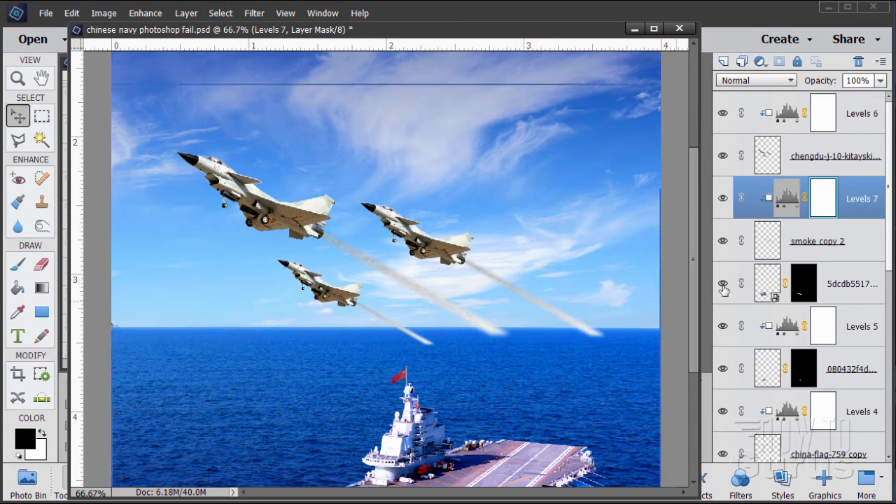
Step: Lower the opacity of the merged smoke layer to 85%
left_click(762, 240)
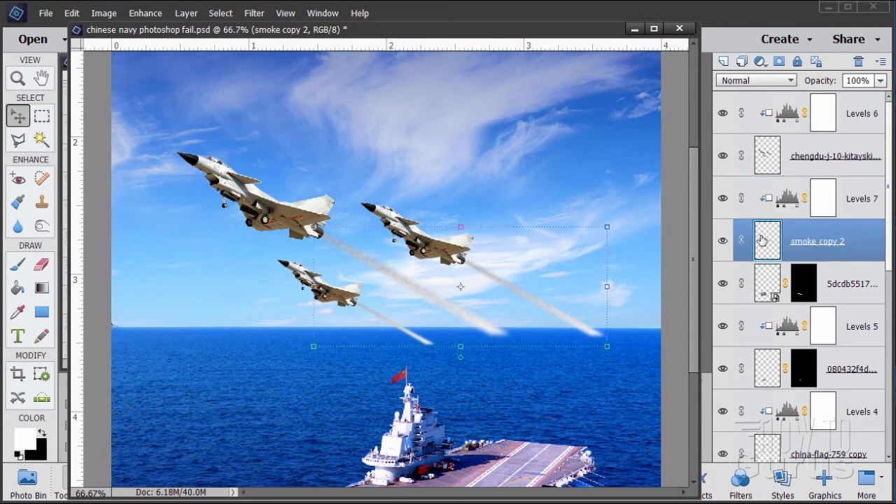
left_click(880, 81)
left_click_drag(882, 98, 875, 98)
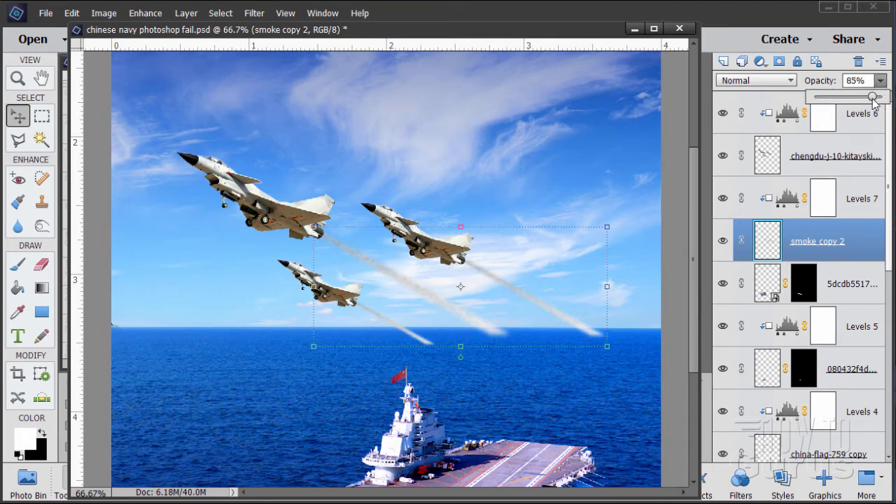
Step: Shorten the composite's document window to uncover the tool options, keeping the jets' smoke trails in view
left_click(820, 240)
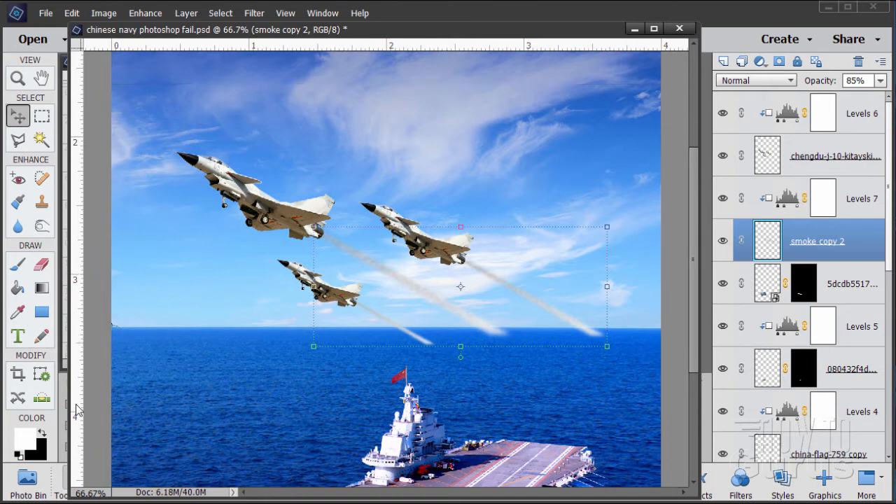
left_click_drag(70, 396, 74, 396)
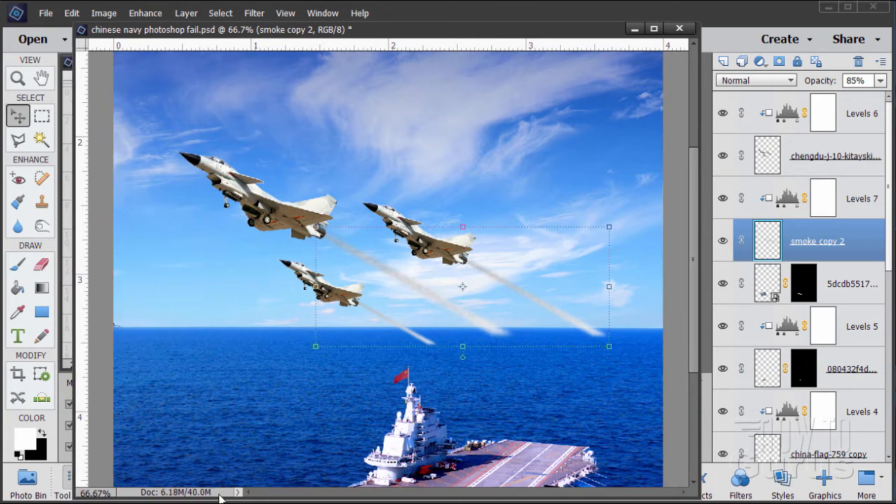
left_click_drag(226, 483, 242, 358)
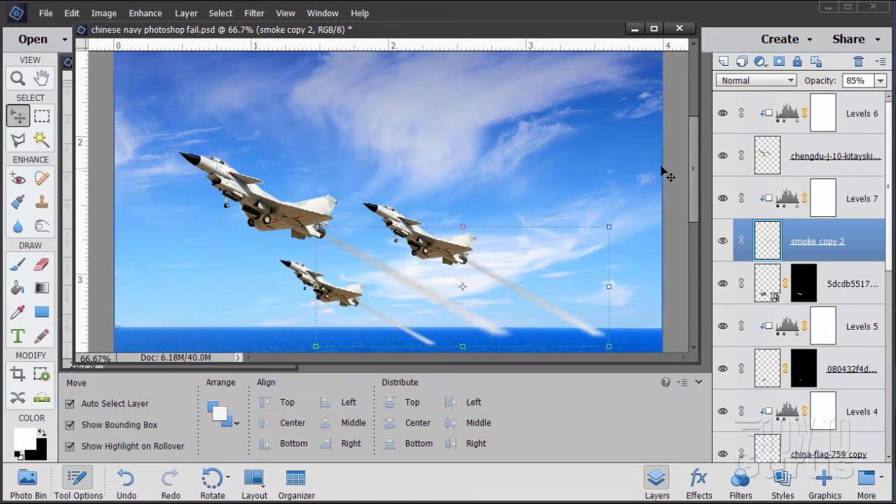
scroll(693, 172, "down", 2)
left_click_drag(693, 172, 694, 184)
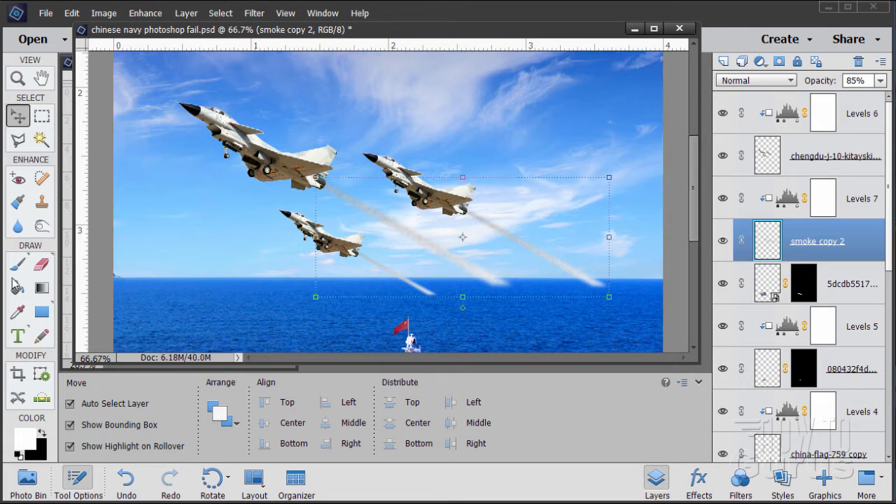
Step: Erase the lower ends of the smoke trails over the sea using a soft Eraser brush sized 150 px
left_click(40, 265)
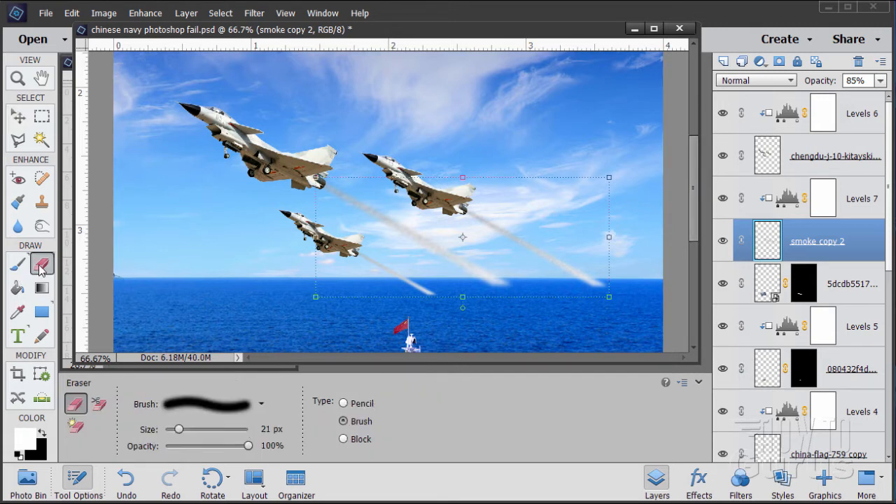
left_click(201, 410)
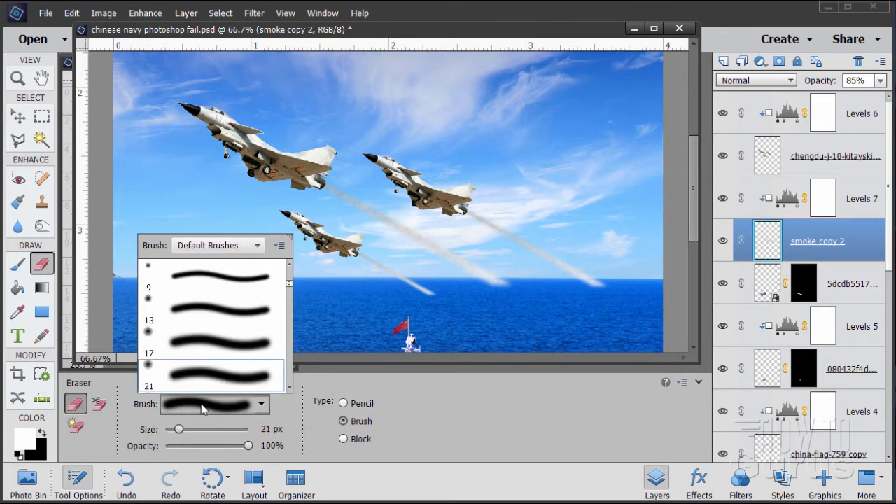
left_click(190, 410)
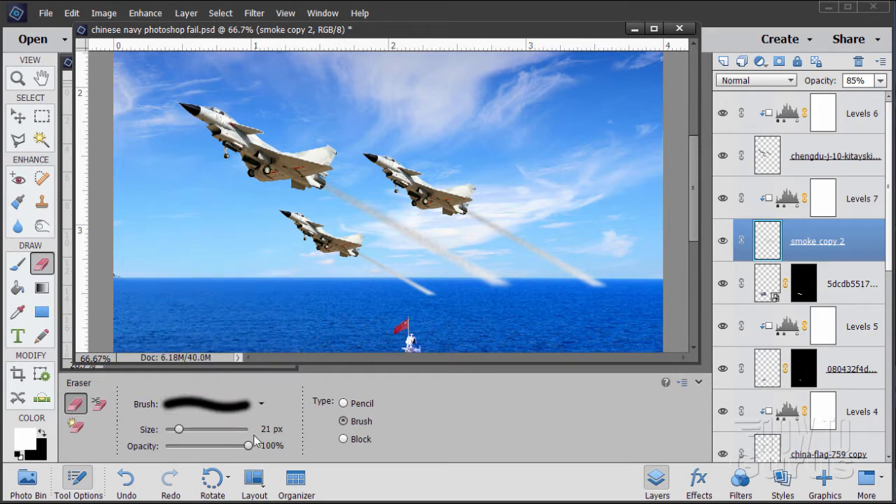
left_click_drag(179, 432, 219, 431)
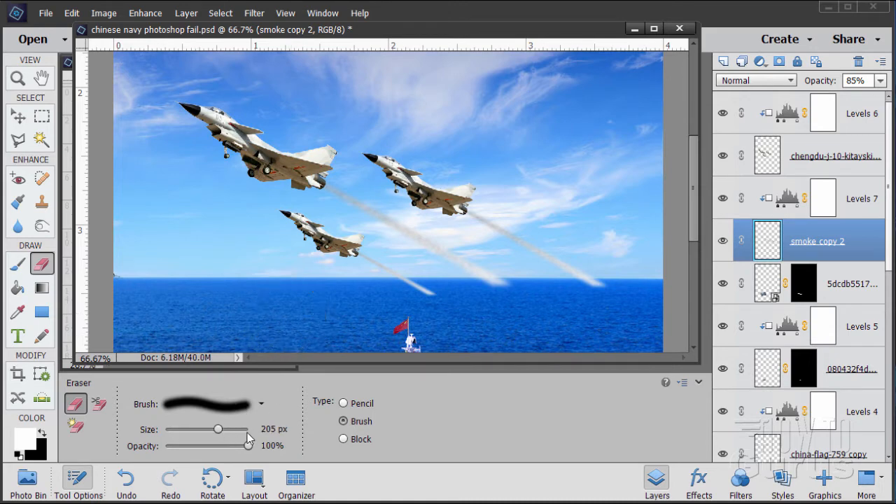
double_click(271, 428)
type("15")
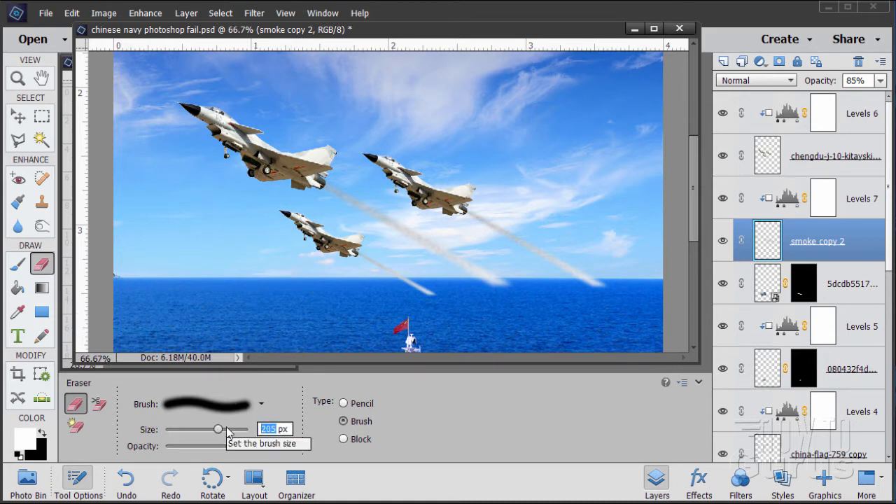
type("0")
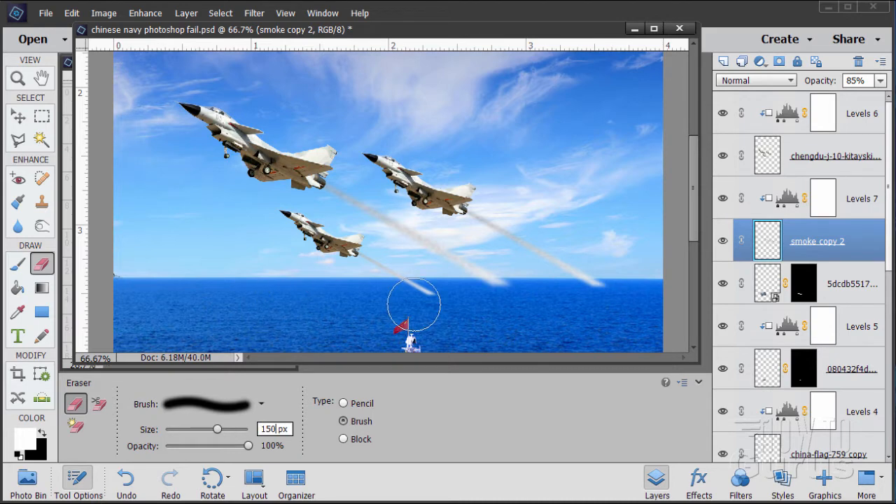
mouse_move(457, 315)
left_mouse_down()
mouse_move(436, 317)
mouse_move(447, 321)
left_mouse_up()
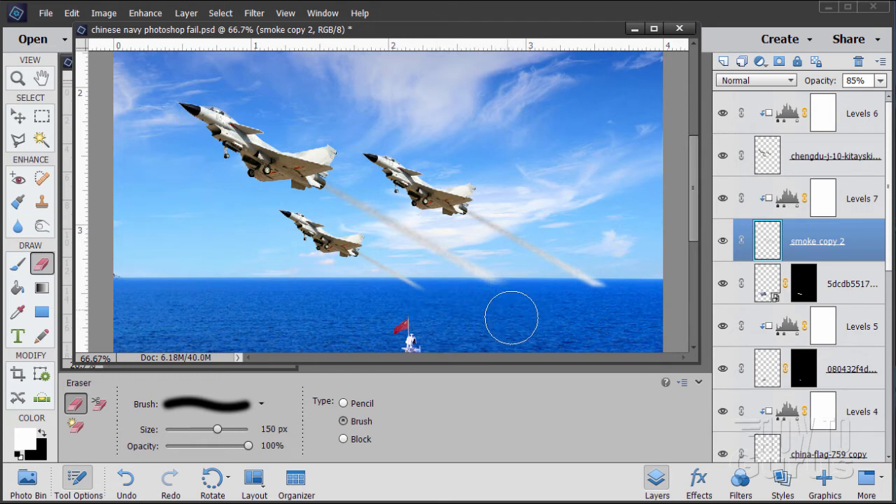
mouse_move(606, 320)
left_mouse_down()
mouse_move(609, 307)
mouse_move(612, 320)
left_mouse_up()
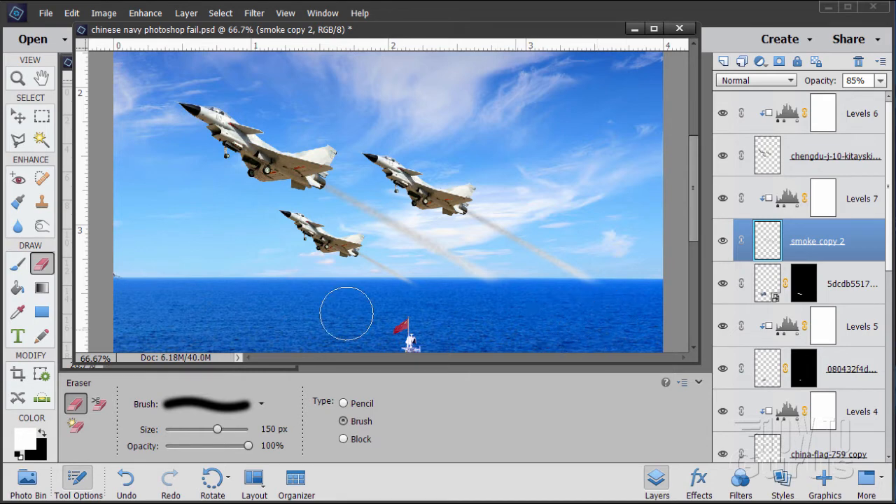
Step: Show the whole composite at 33.33% and resize its window to compare it beside the reference poster
left_click(17, 80)
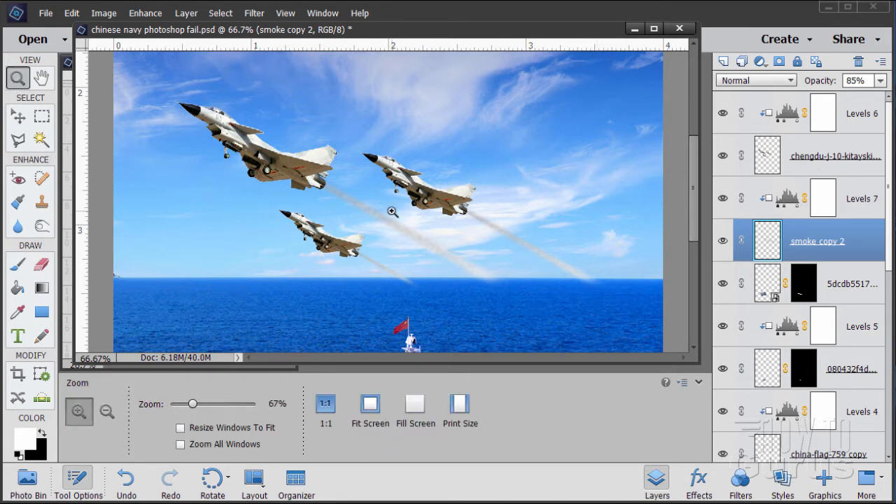
left_click(424, 217, "alt")
left_click(423, 216, "alt")
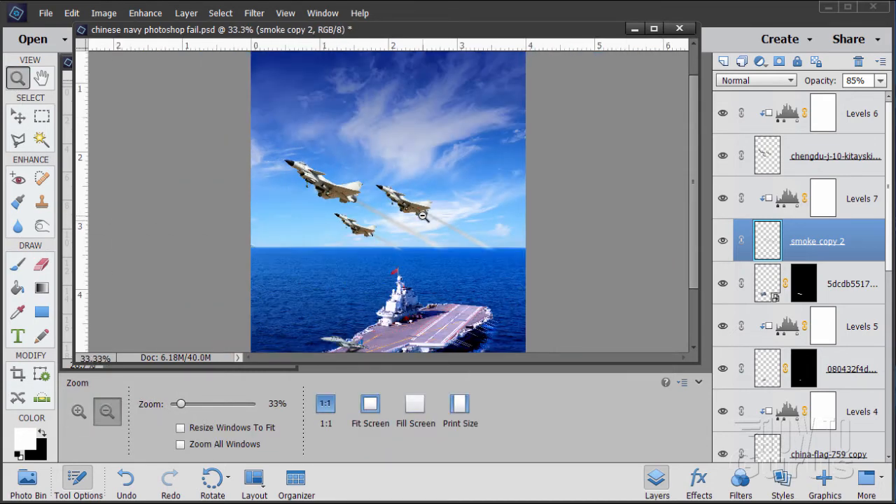
left_click(423, 217, "alt")
left_click(423, 217, "alt")
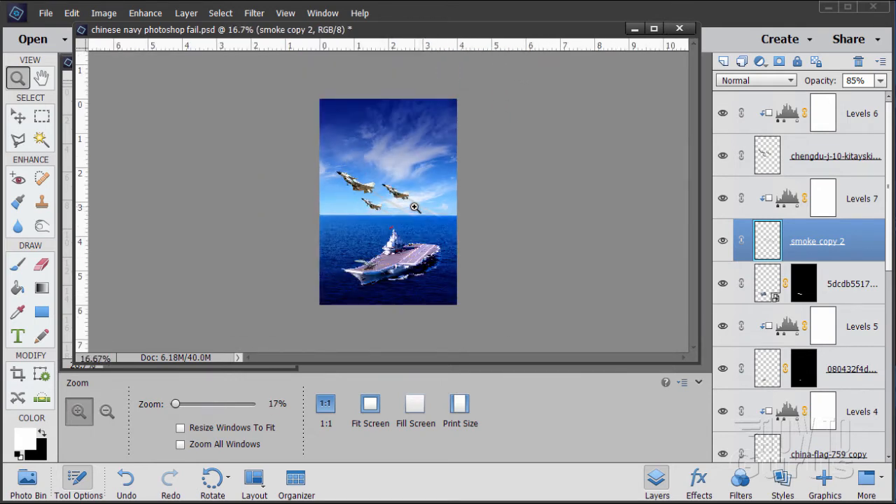
left_click(414, 207)
left_click_drag(484, 365, 504, 458)
left_click(410, 248)
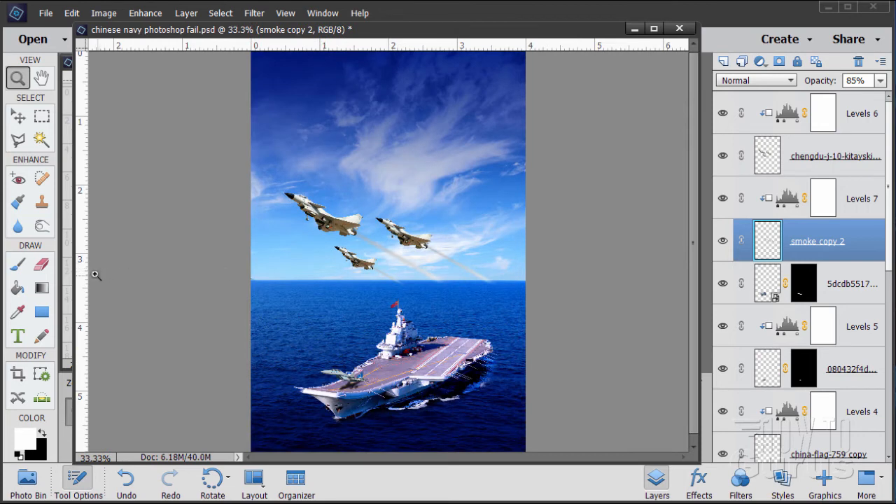
left_click_drag(75, 269, 362, 274)
left_click(18, 117)
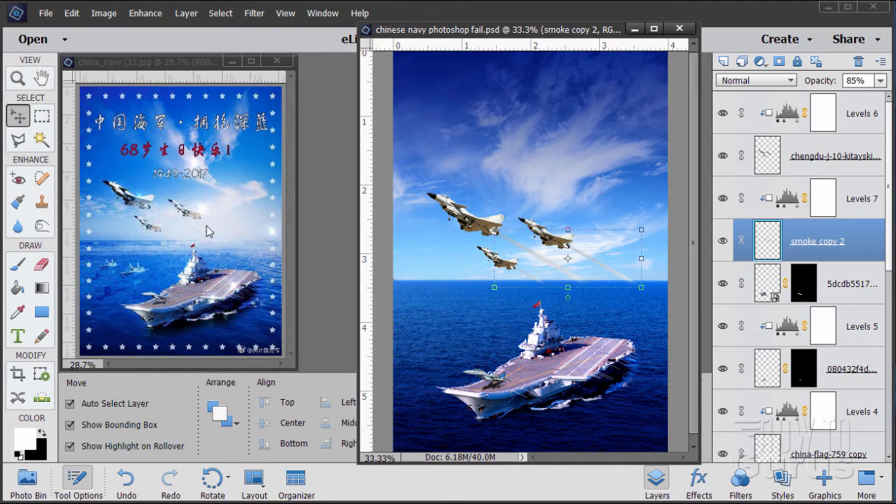
Step: Lower the opacity of the merged smoke layer to 50%
left_click(879, 81)
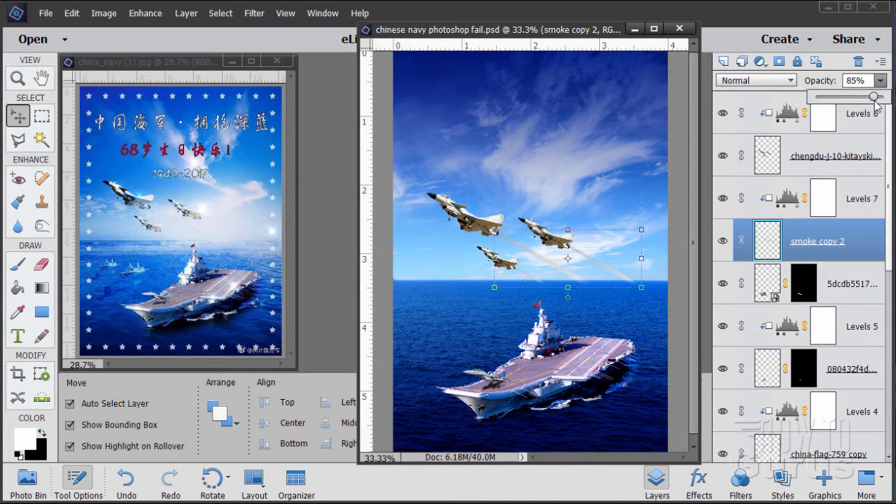
left_click_drag(872, 98, 853, 101)
left_click(858, 79)
type("50")
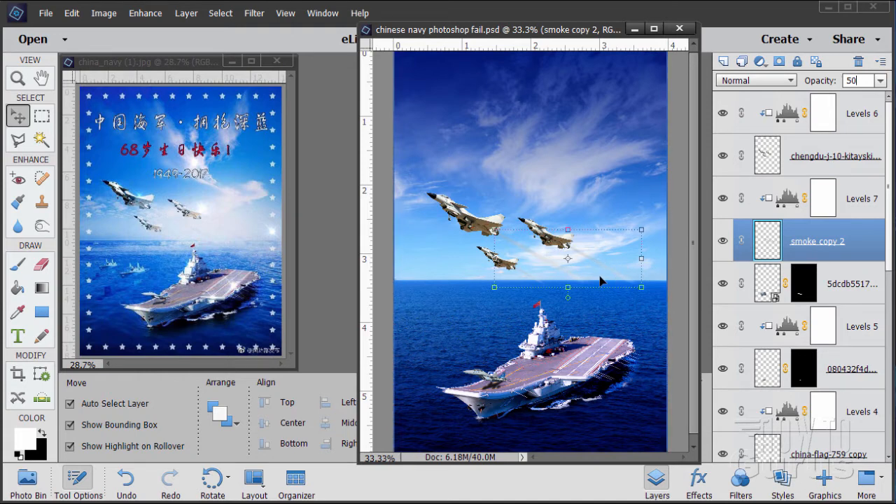
left_click(684, 271)
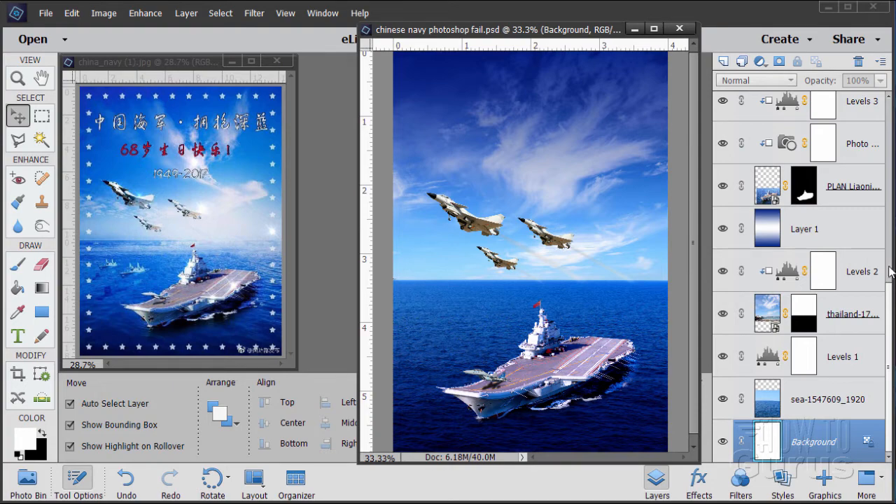
Step: Place the image 1200px-USS_San_Diego_(LPD-22)_underway_in_February_2014.JPG above the Levels 6 layer
left_click_drag(891, 302, 885, 90)
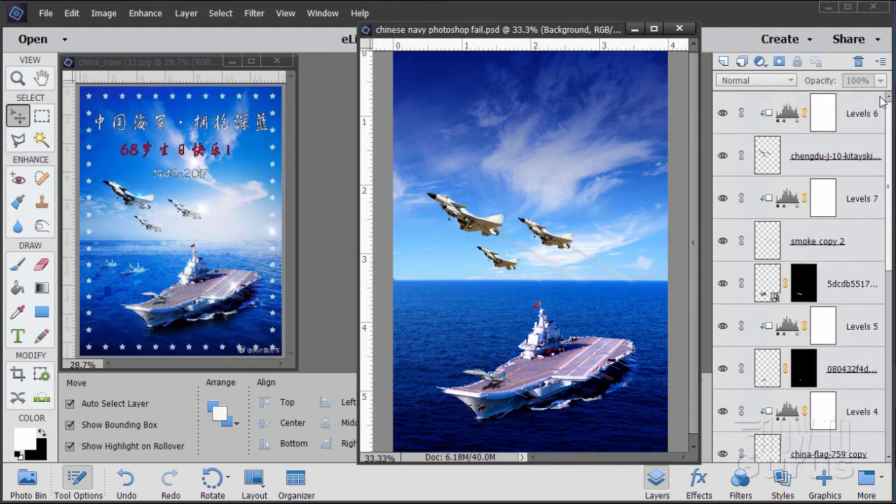
left_click(843, 104)
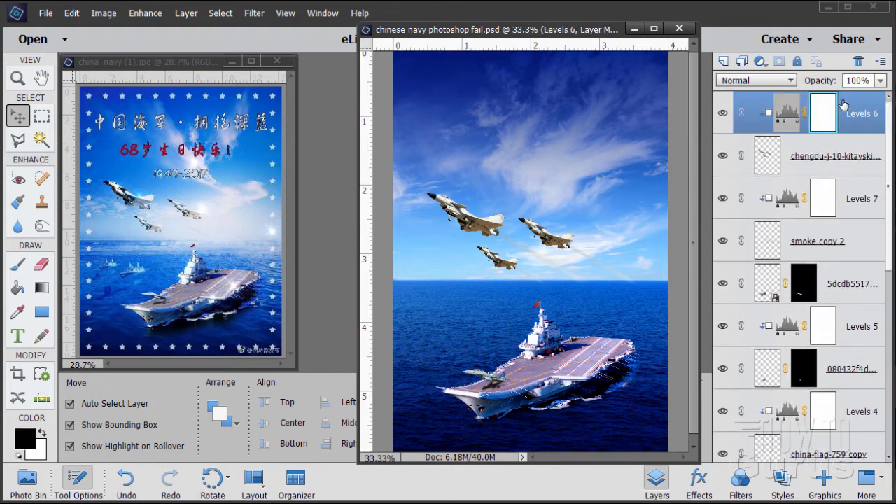
left_click(44, 13)
left_click(61, 194)
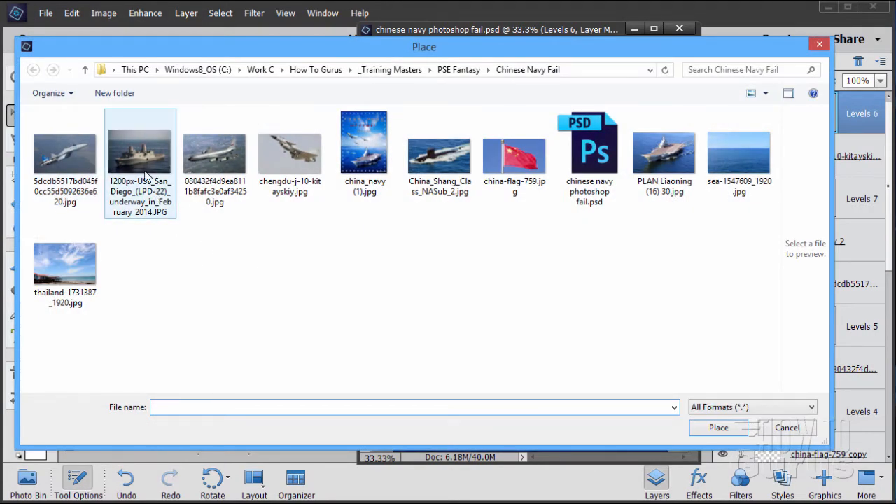
left_click(142, 166)
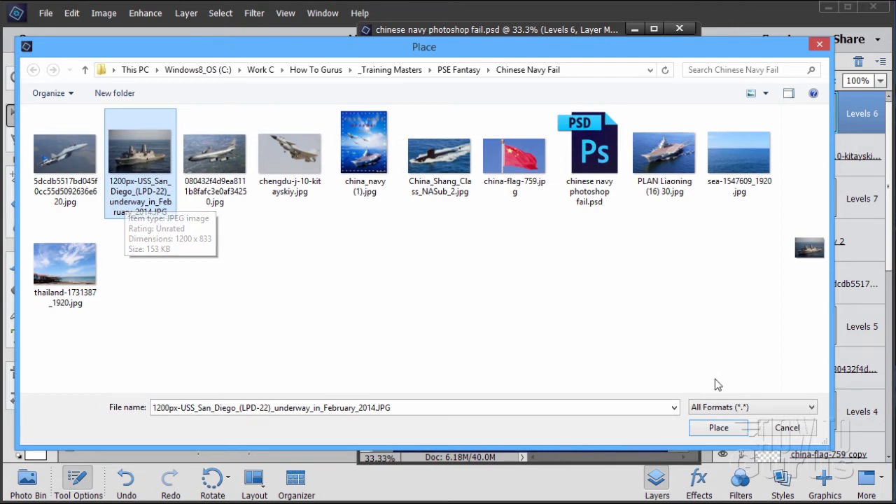
left_click(717, 427)
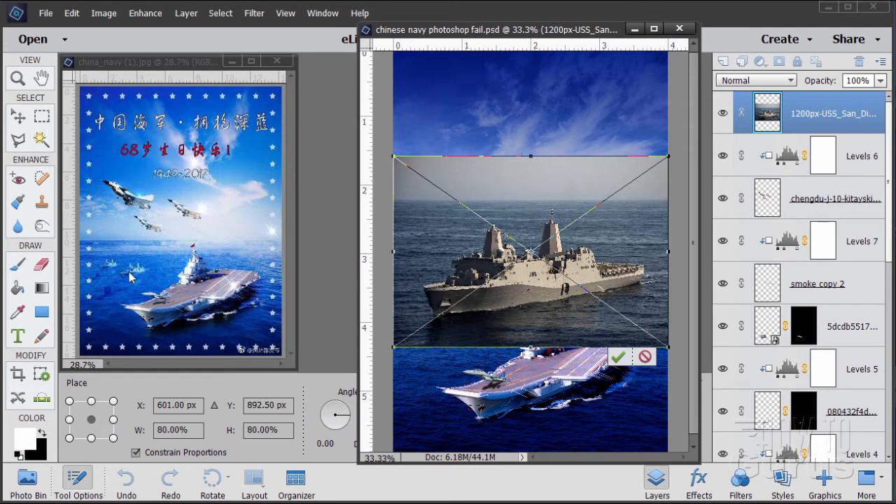
Step: Scale the placed ship photo to about 14%, rotate it about -7.6°, and place it on the sea behind the carrier
left_click_drag(401, 352, 464, 336)
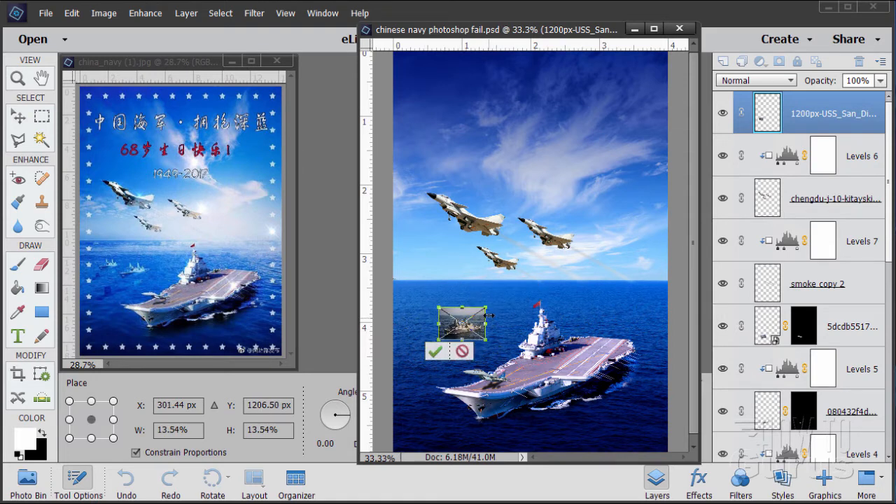
left_click_drag(488, 306, 493, 301)
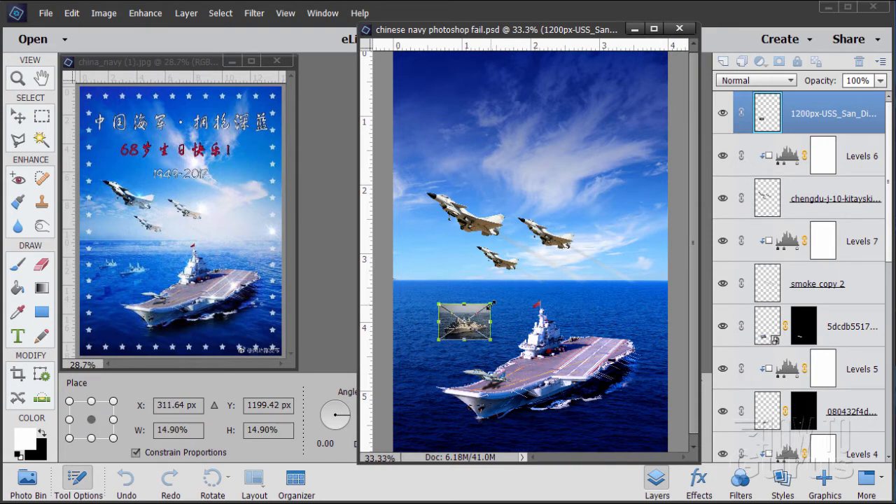
left_click_drag(491, 305, 488, 306)
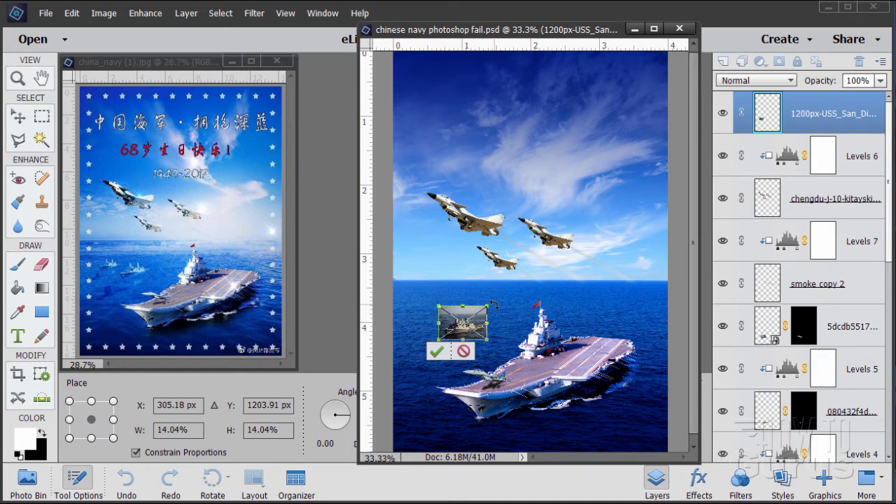
left_click_drag(493, 304, 491, 301)
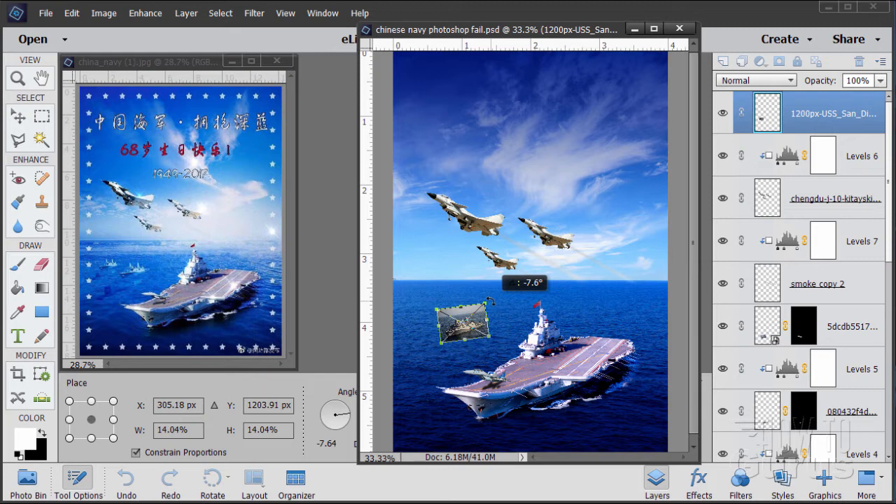
left_click_drag(491, 301, 490, 301)
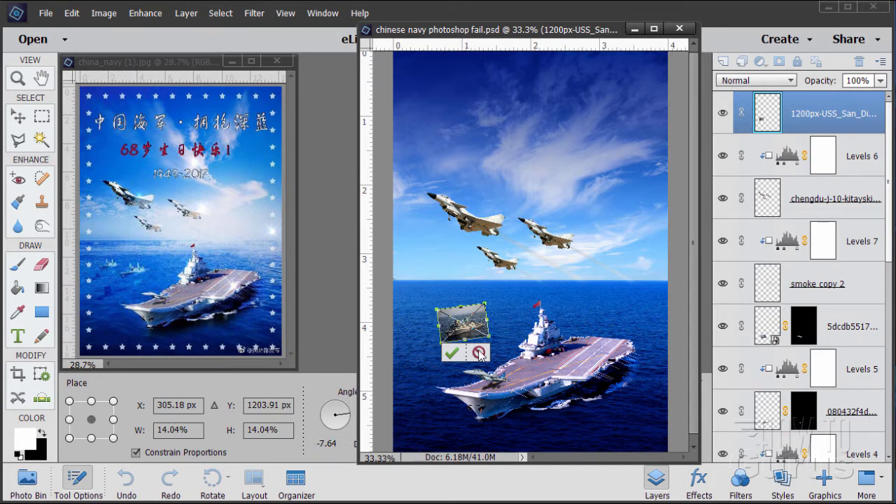
left_click(451, 353)
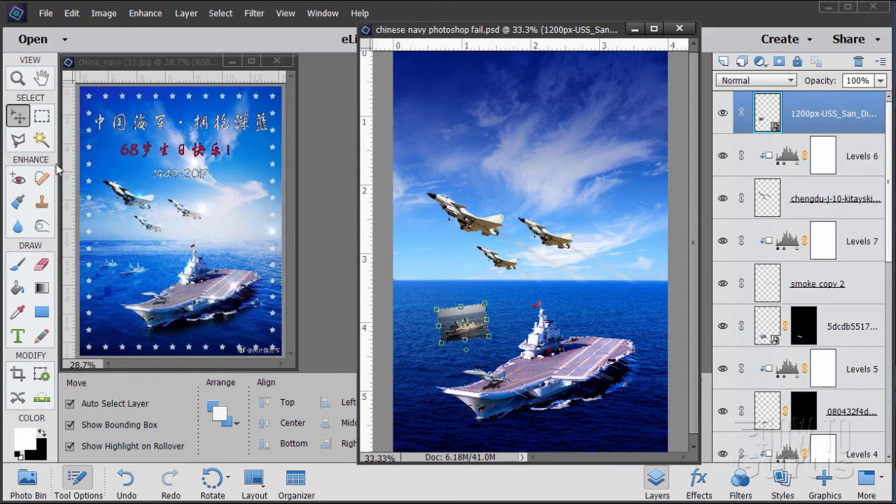
Step: Rotate the placed ship photo slightly clockwise so the ship sits more level on the sea, and apply the transform
left_click(19, 79)
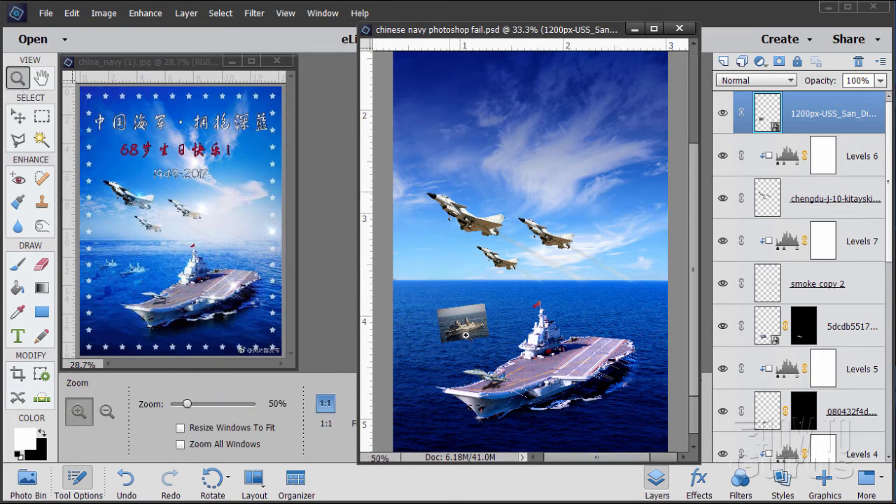
left_click(465, 335)
left_click(458, 335)
left_click(445, 335)
left_click(445, 335)
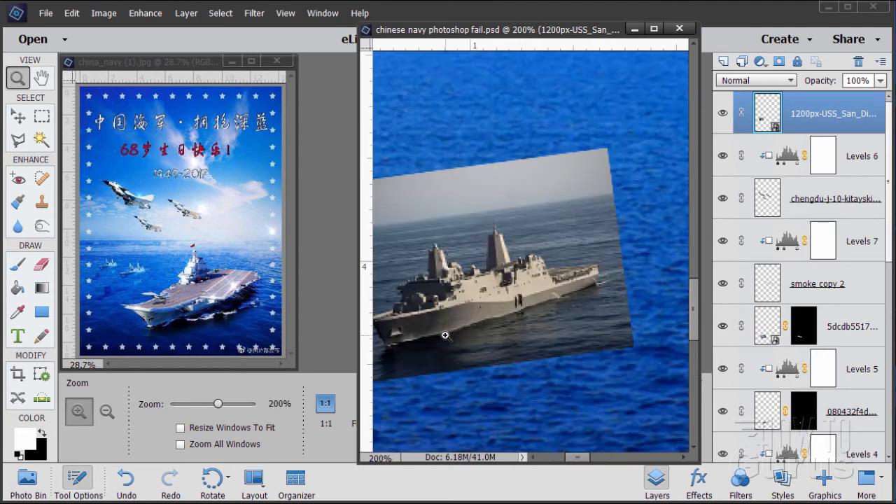
left_click_drag(581, 458, 576, 458)
left_click(19, 119)
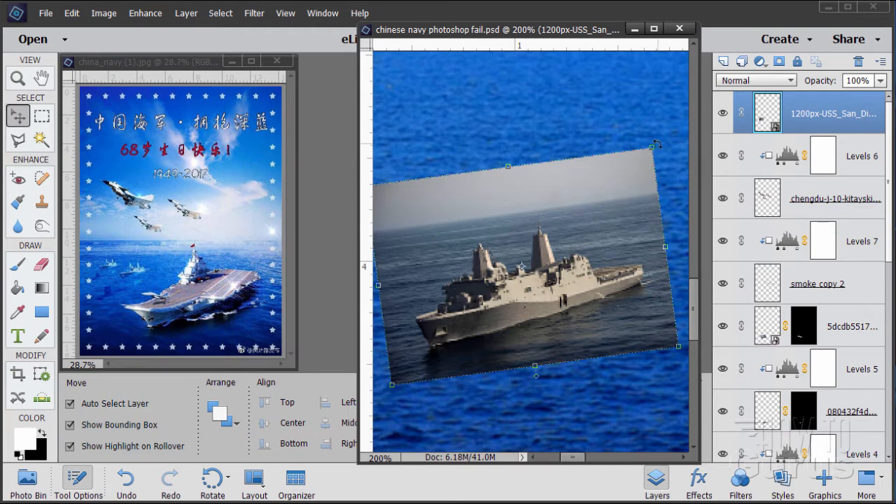
left_click_drag(656, 145, 670, 153)
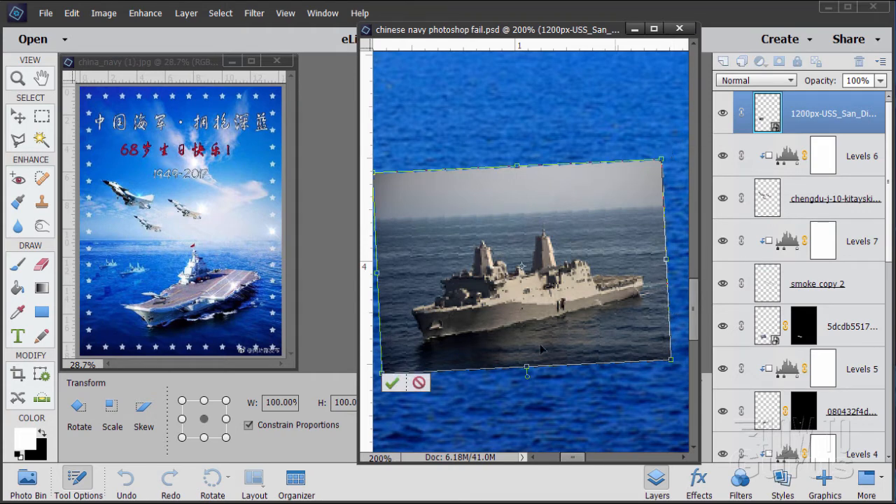
left_click(392, 383)
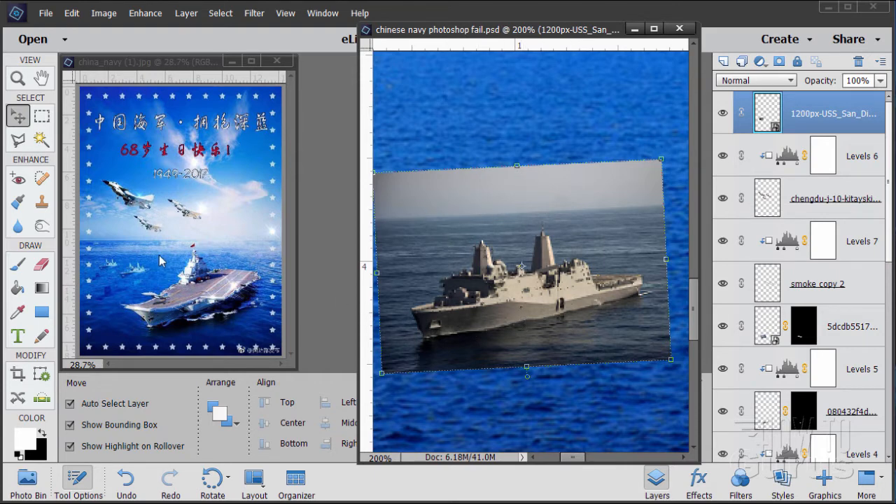
Step: Outline the ship with the Polygonal Lasso and mask its layer so only the ship remains over the sea
left_click(23, 144)
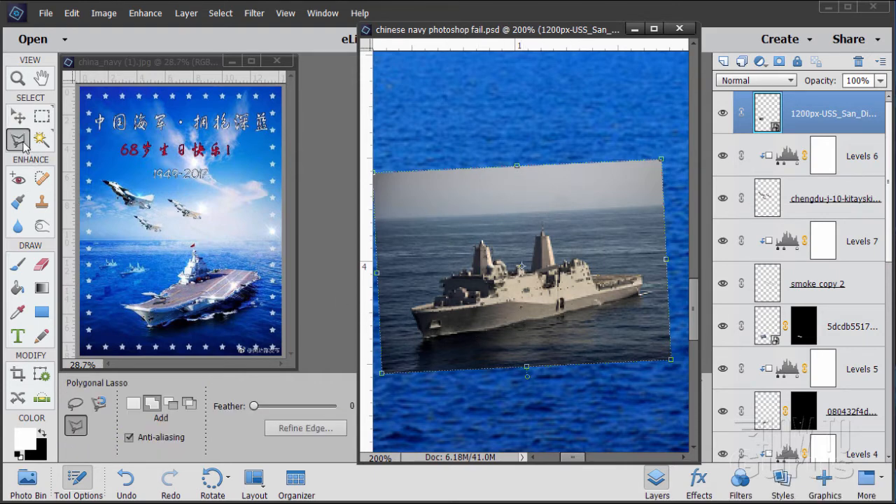
left_click(530, 321)
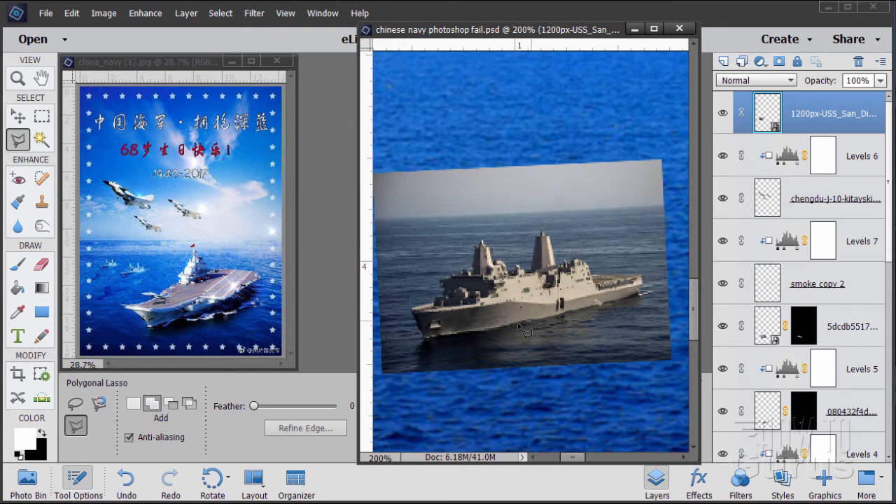
left_click(472, 333)
left_click(459, 334)
left_click(423, 338)
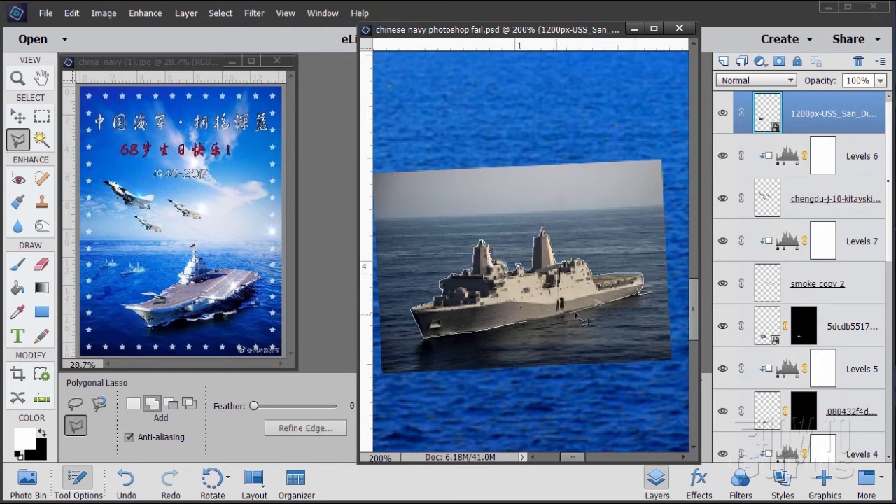
double_click(543, 329)
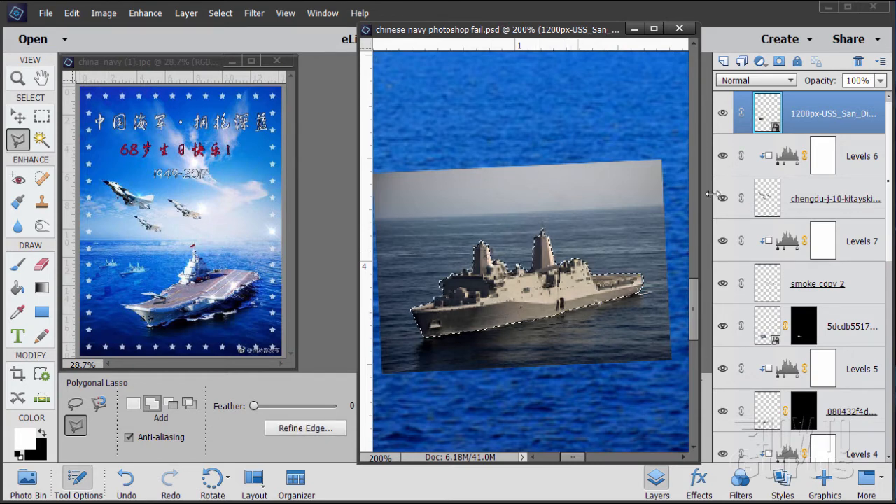
left_click(779, 62)
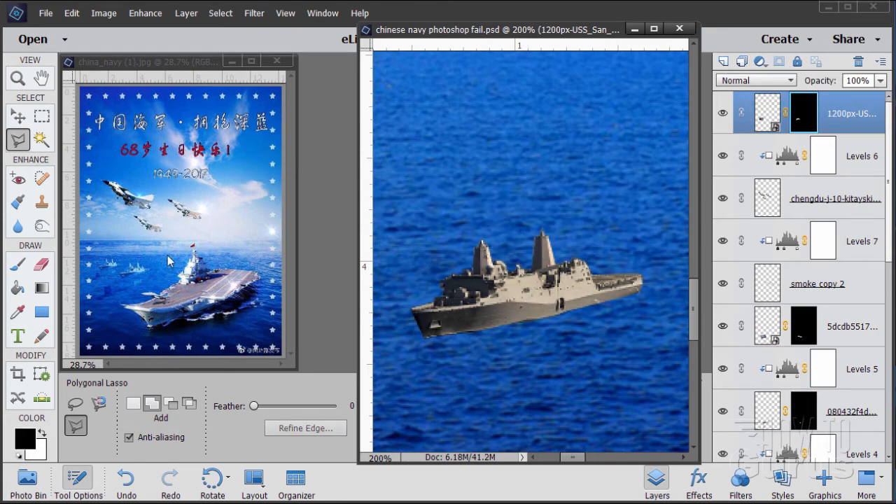
Step: Duplicate the masked ship layer, scale the copy to 69.49%, and place it just behind and left of the first ship
left_click(18, 117)
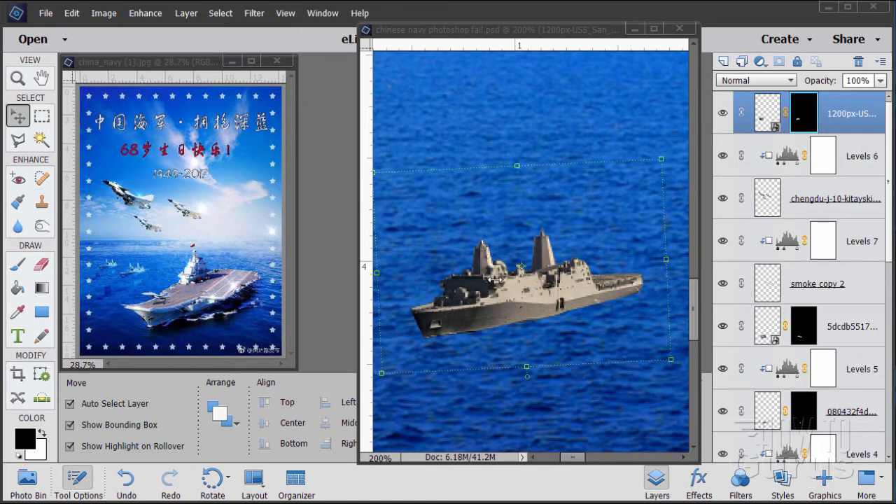
left_click(384, 285)
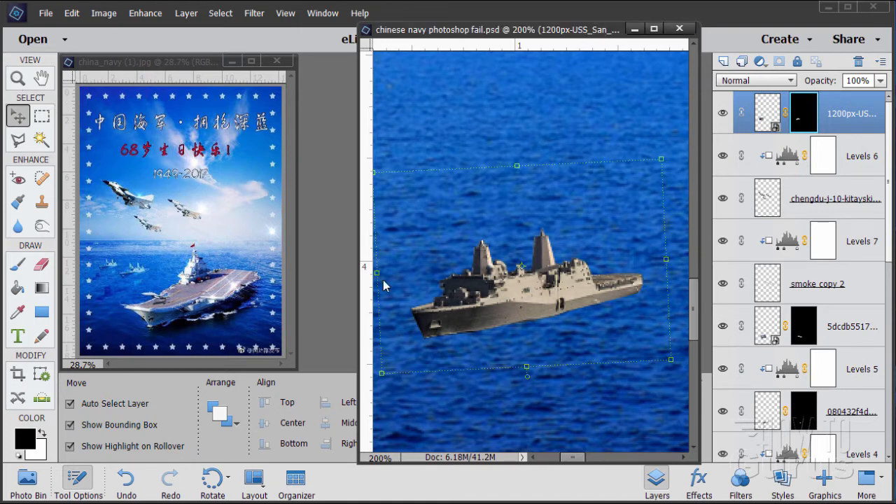
left_click(18, 79)
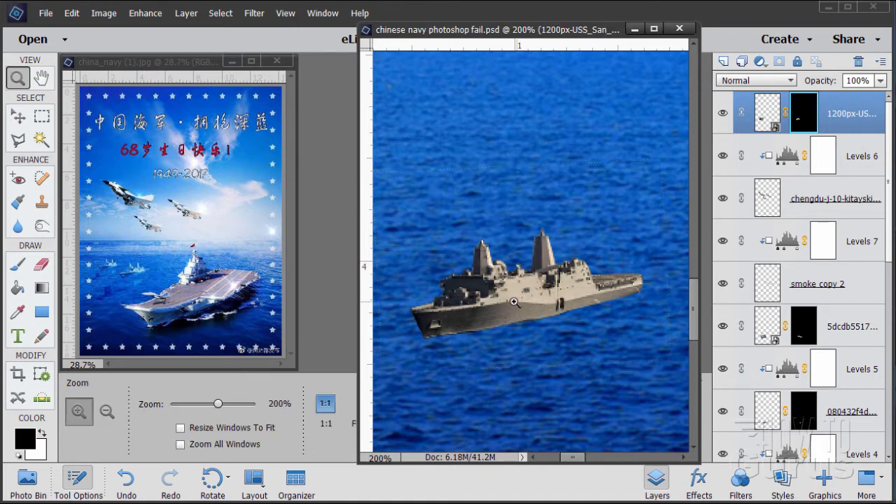
left_click(490, 294, "alt")
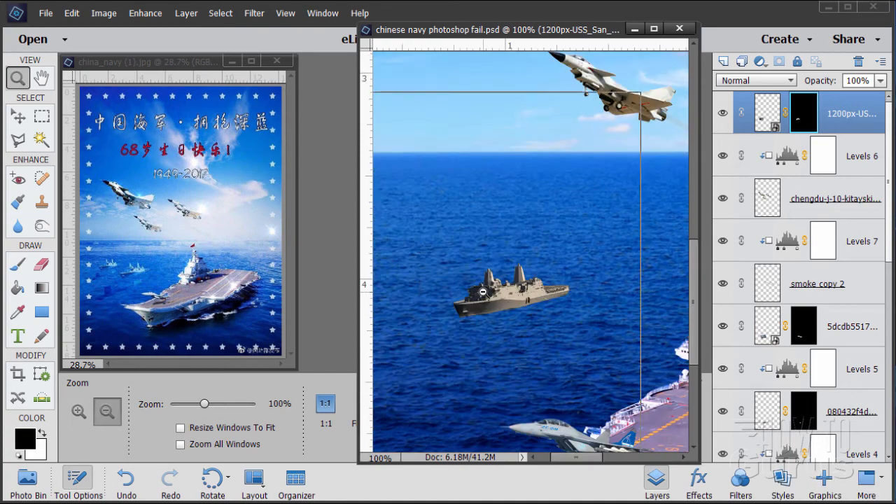
left_click(482, 291, "alt")
left_click(482, 291, "alt")
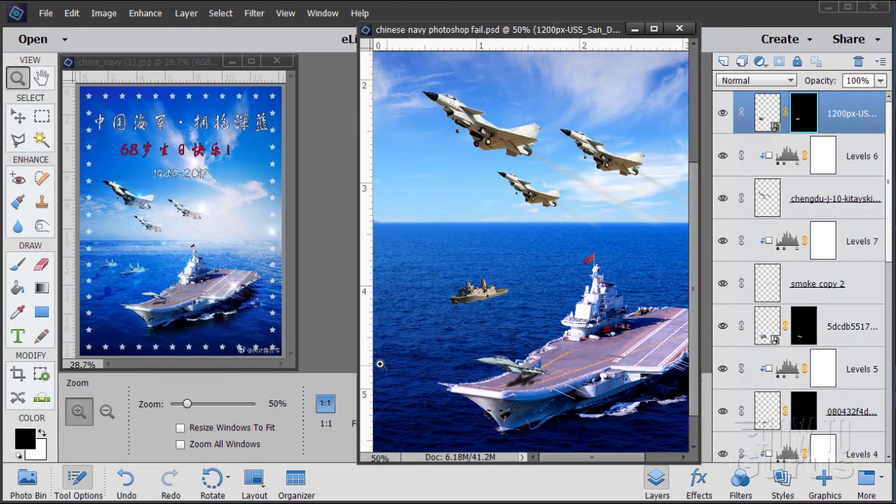
left_click(19, 117)
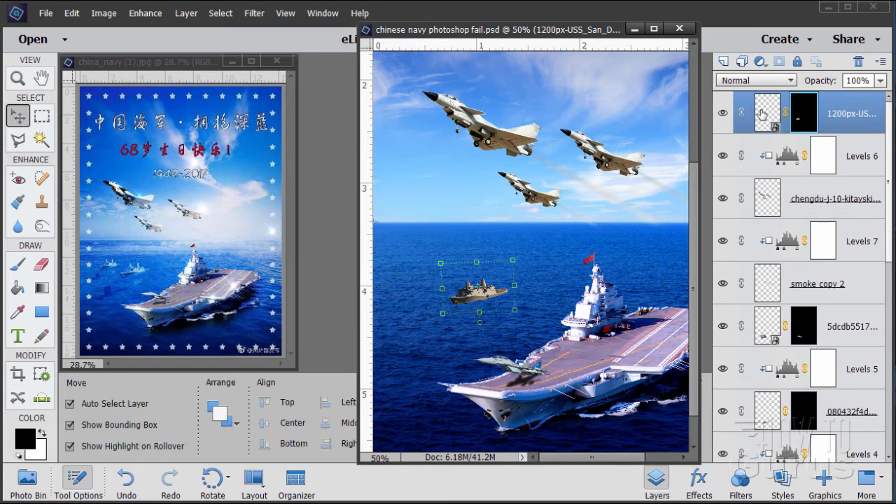
left_click_drag(761, 112, 724, 61)
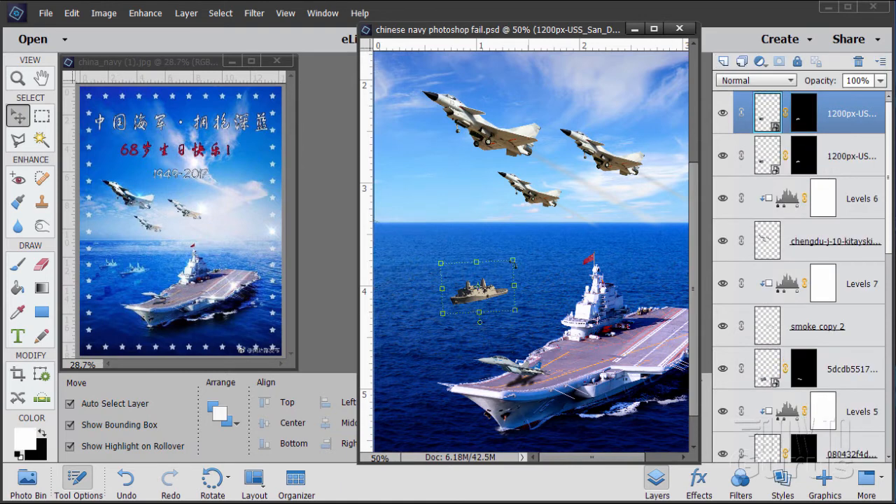
left_click_drag(480, 294, 433, 277)
left_click_drag(396, 242, 436, 284)
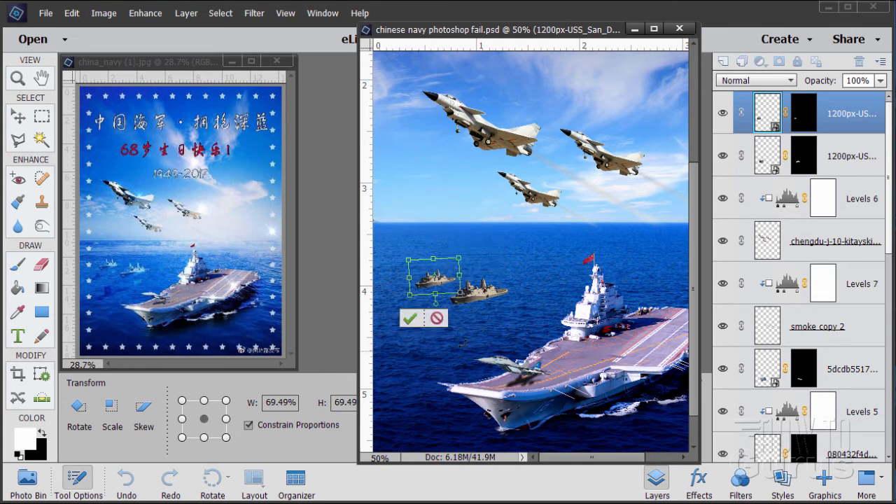
left_click(408, 319)
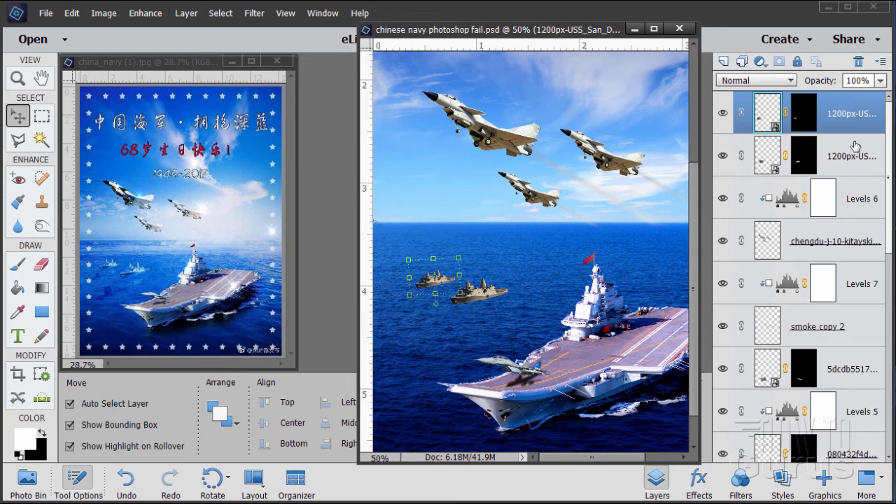
left_click(842, 168)
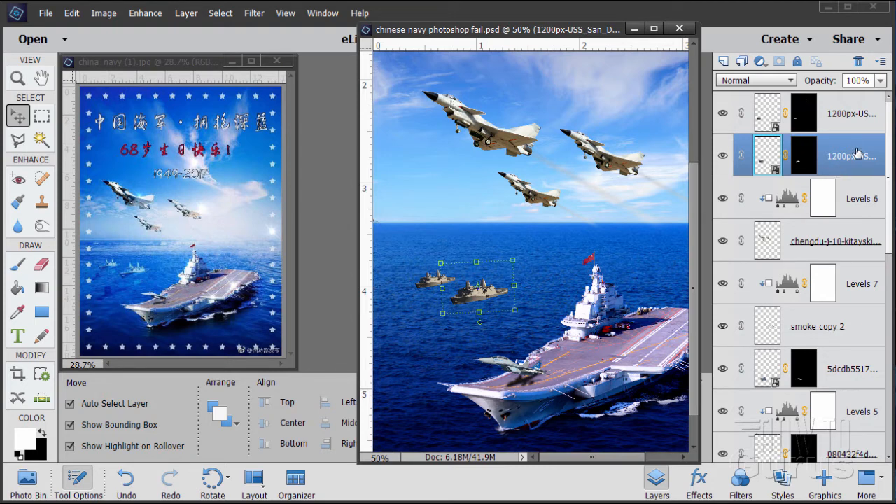
left_click(844, 127, "shift")
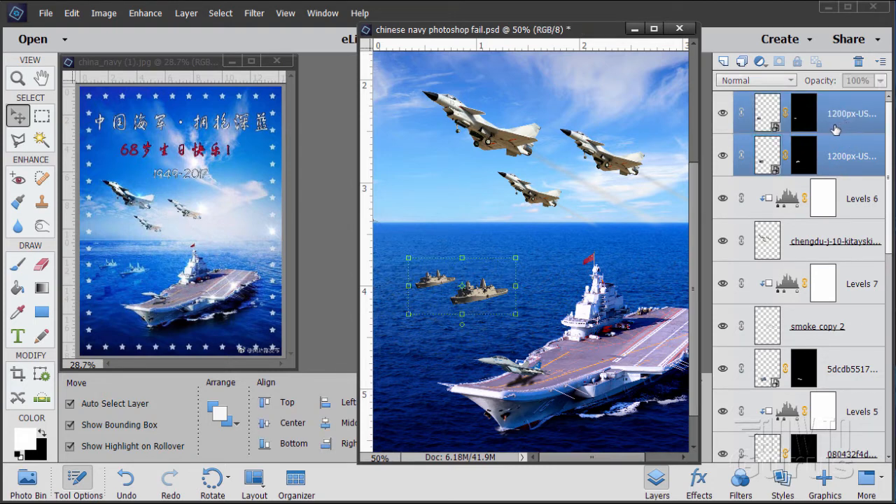
left_click(741, 61)
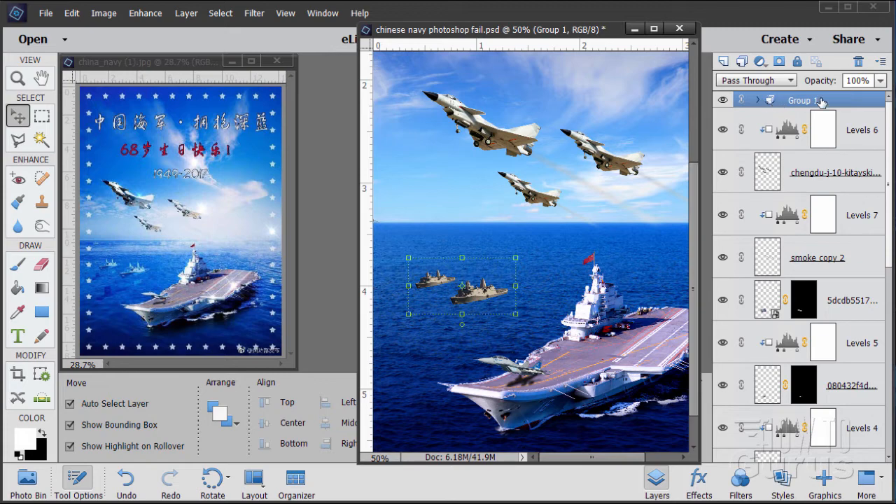
left_click(72, 13)
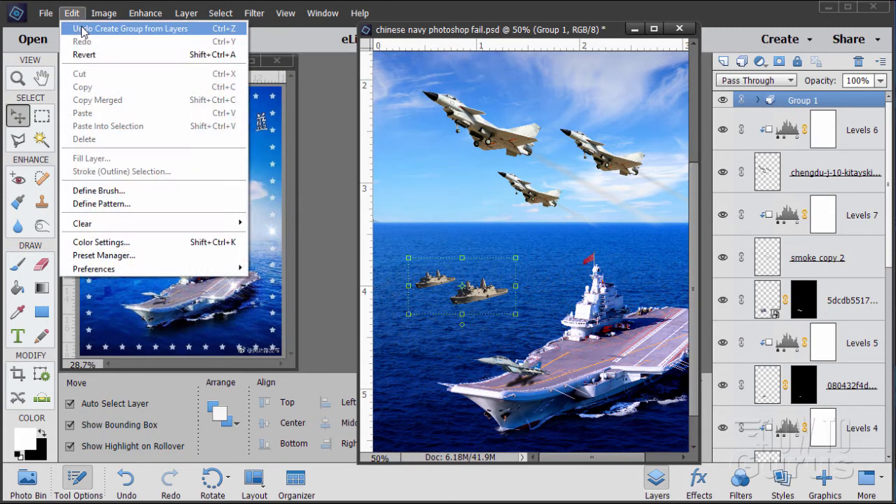
left_click(97, 28)
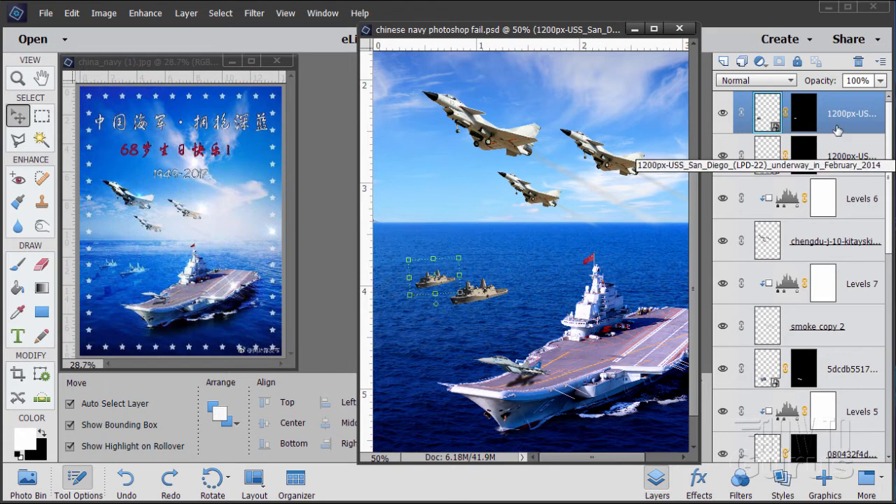
Step: Select both masked ship layers and merge them into a single layer
left_click(838, 160, "ctrl")
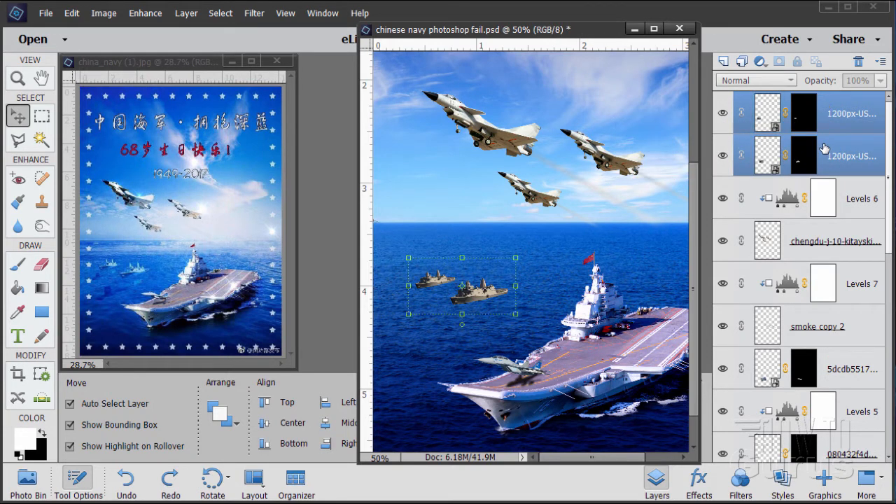
right_click(824, 147)
left_click(820, 367)
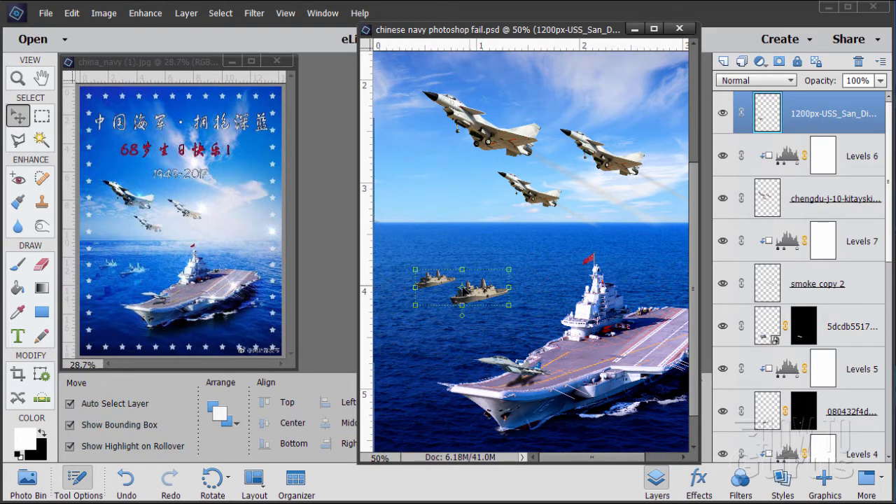
Step: Add a Levels adjustment layer clipped to the merged ships and set its midtones to 1.38 to lighten them
left_click(187, 14)
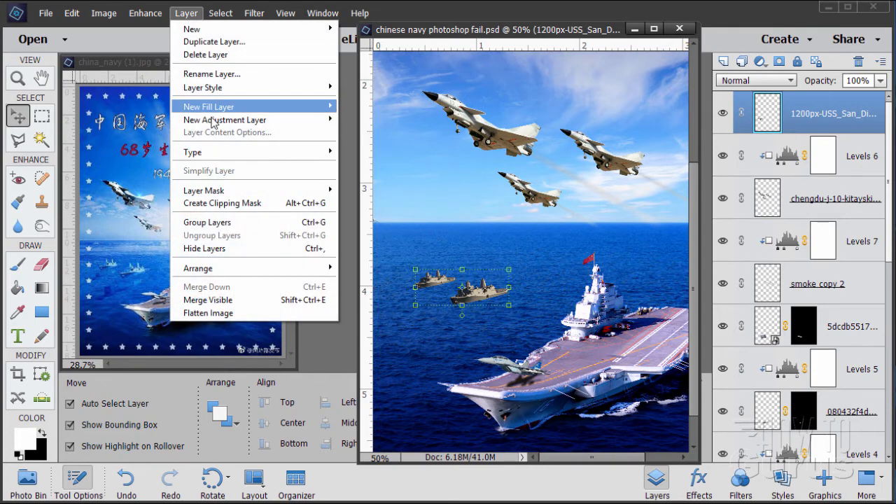
left_click(358, 121)
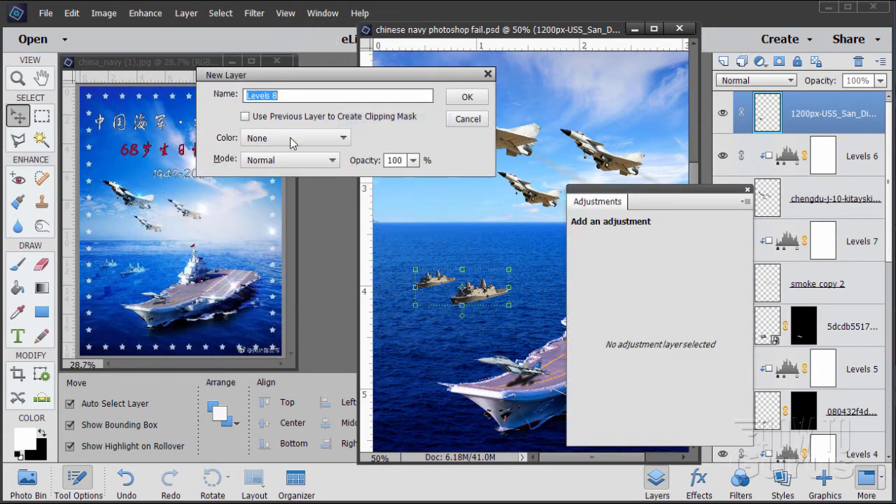
left_click(245, 117)
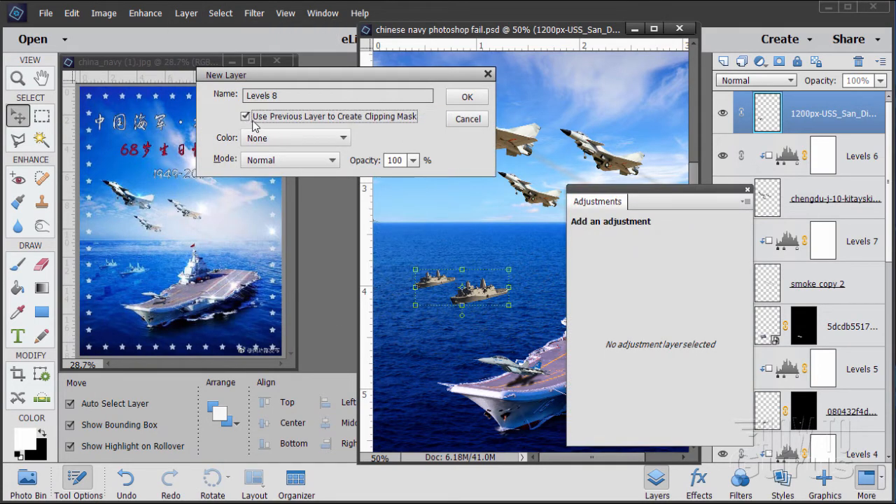
left_click(466, 99)
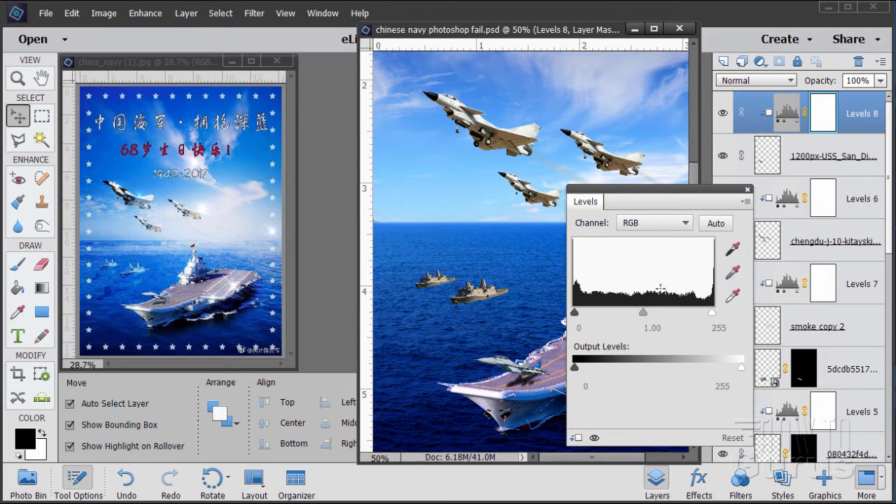
left_click_drag(642, 313, 627, 317)
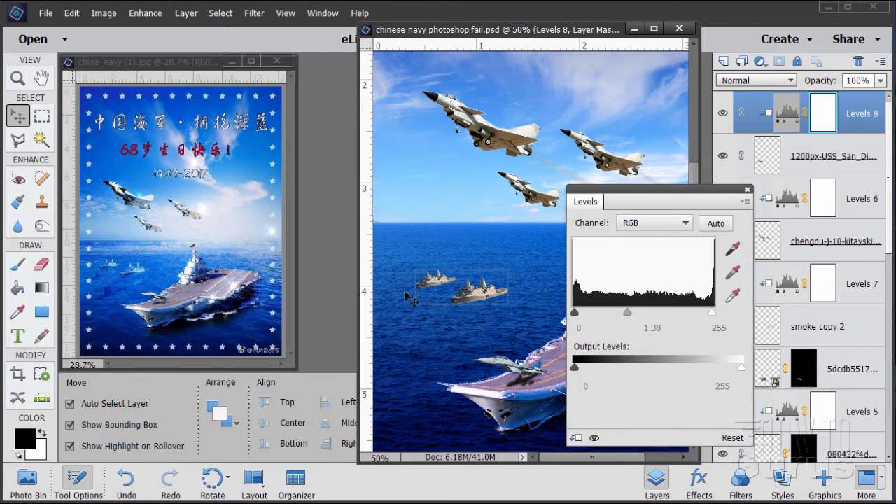
left_click(746, 189)
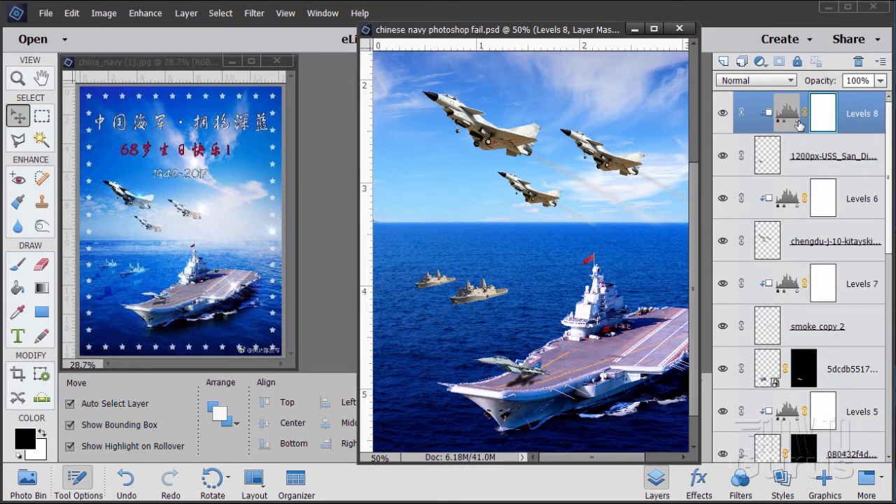
Step: Add a Hue/Saturation adjustment layer clipped to the merged ships' layers and turn on Colorize
left_click(186, 13)
mouse_move(234, 120)
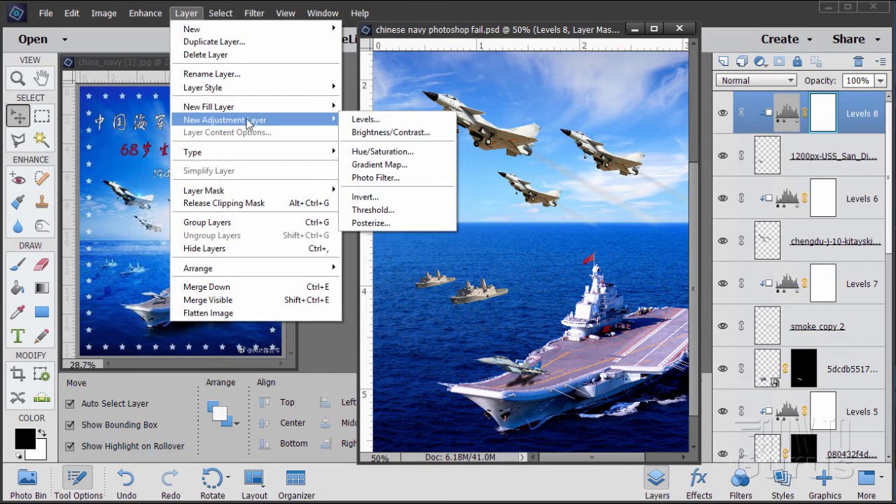
left_click(380, 152)
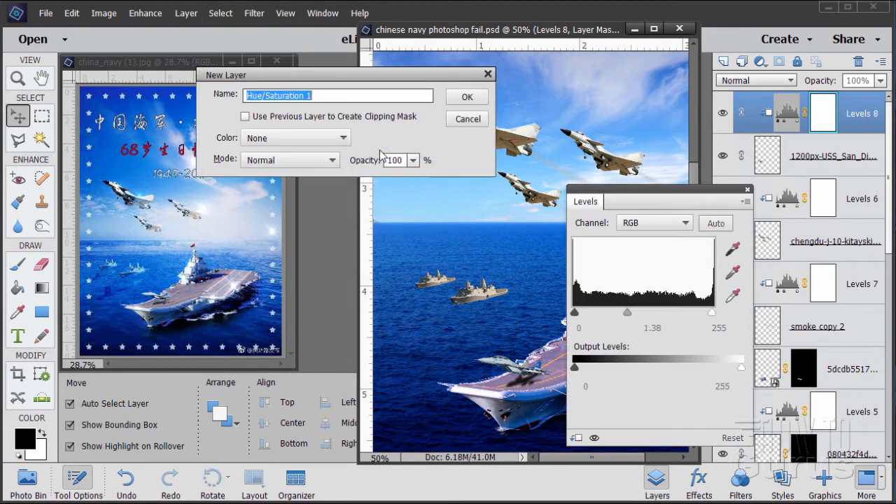
left_click(246, 116)
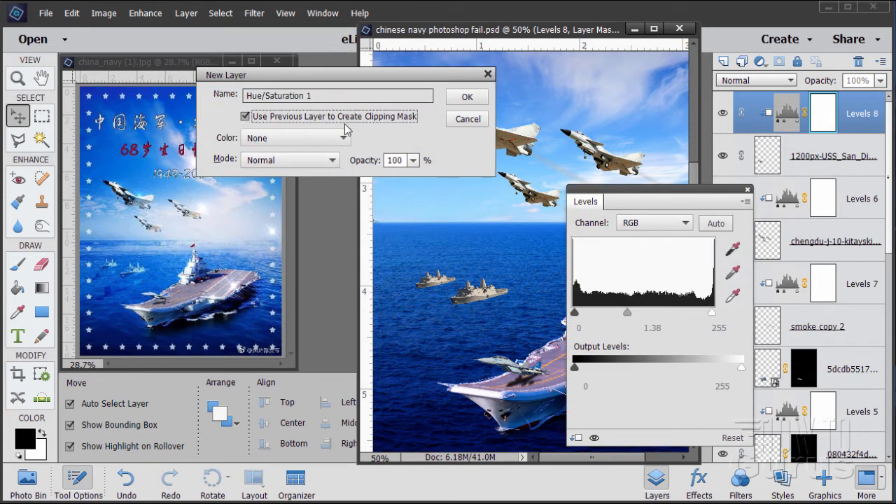
left_click(466, 96)
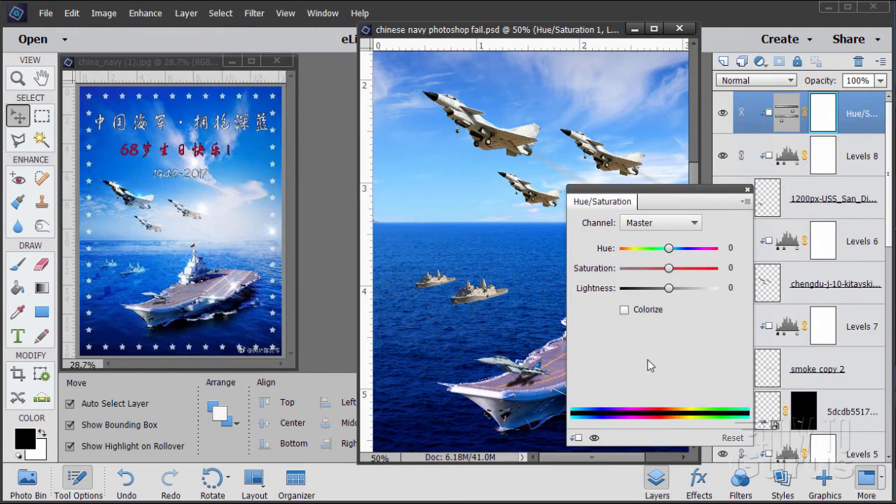
left_click(624, 310)
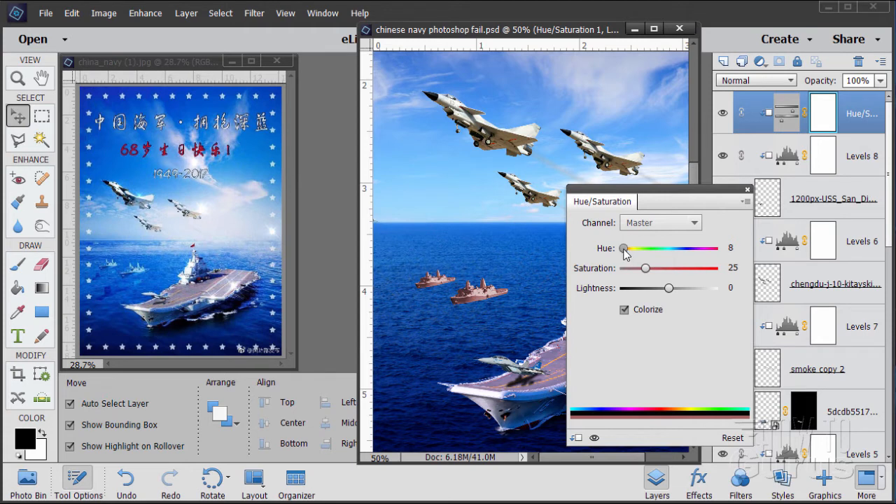
Step: Tint the background ships blue with hue 211, saturation 80 and lightness -3, and close the adjustment settings
left_click_drag(622, 248, 685, 254)
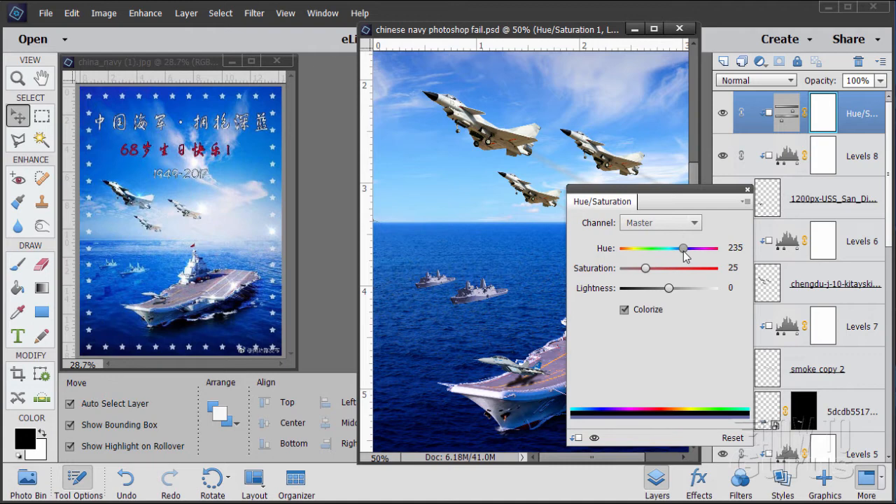
left_click(732, 249)
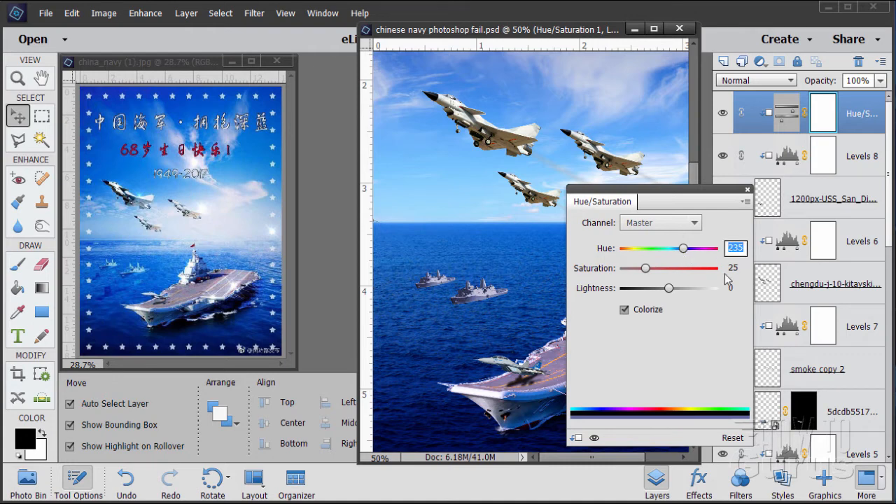
type("237")
left_click_drag(686, 248, 677, 250)
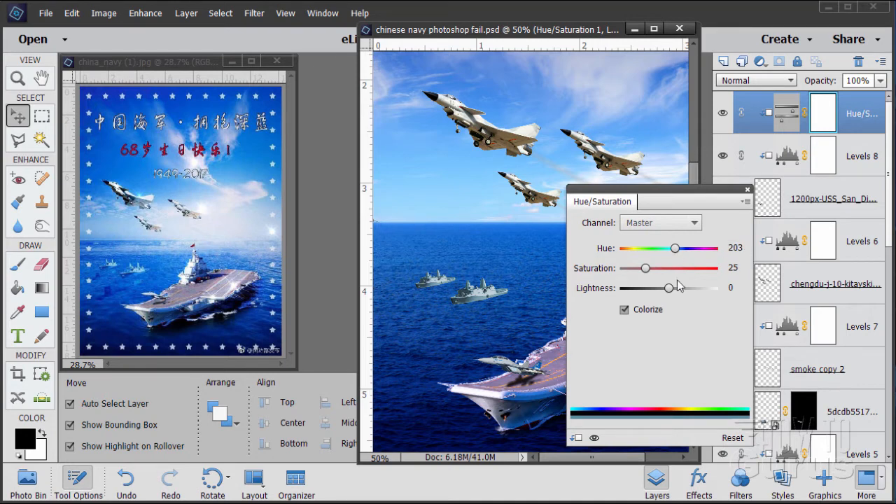
left_click_drag(646, 268, 699, 284)
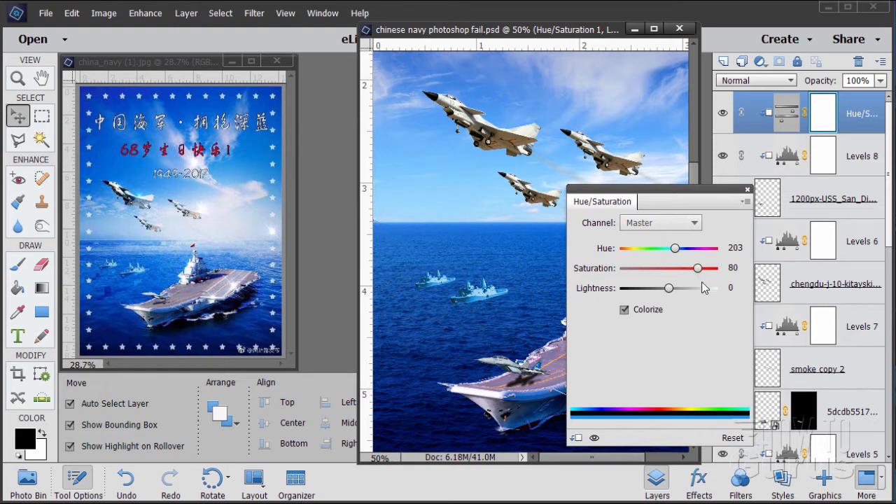
left_click_drag(669, 292, 667, 290)
left_click(676, 248)
left_click_drag(676, 249, 677, 248)
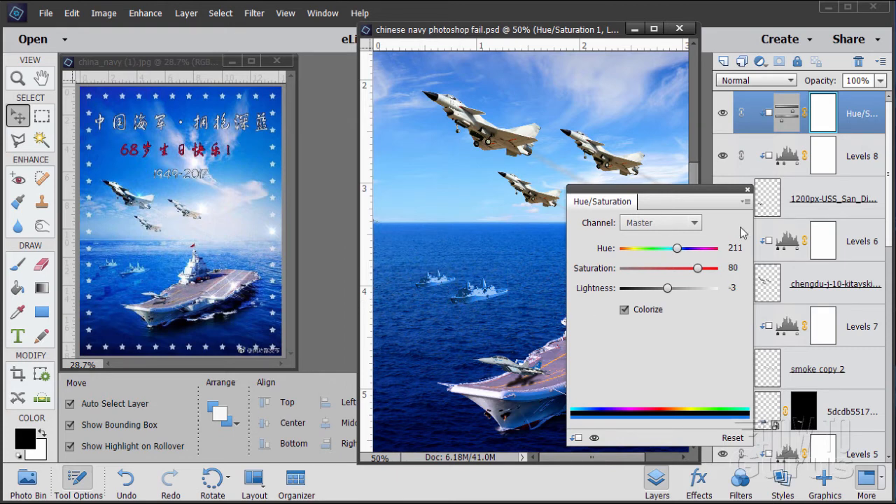
left_click(747, 190)
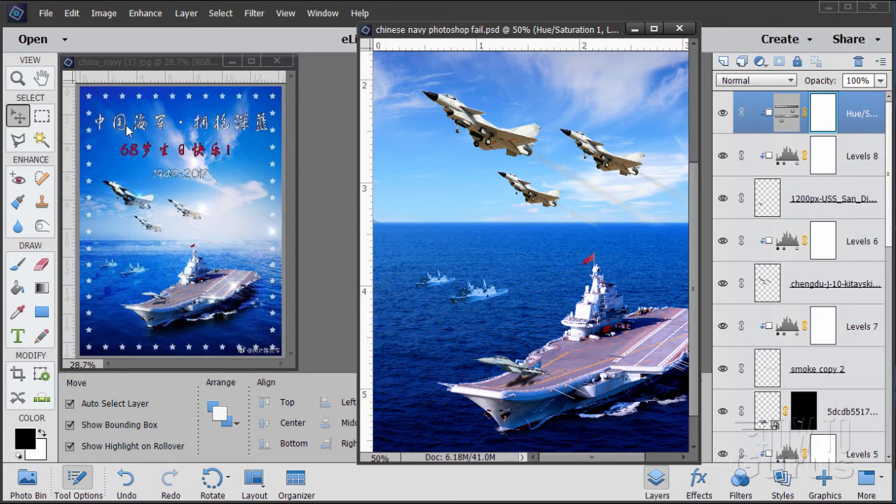
Step: Open the file chooser for placing another image into the composite
left_click(40, 16)
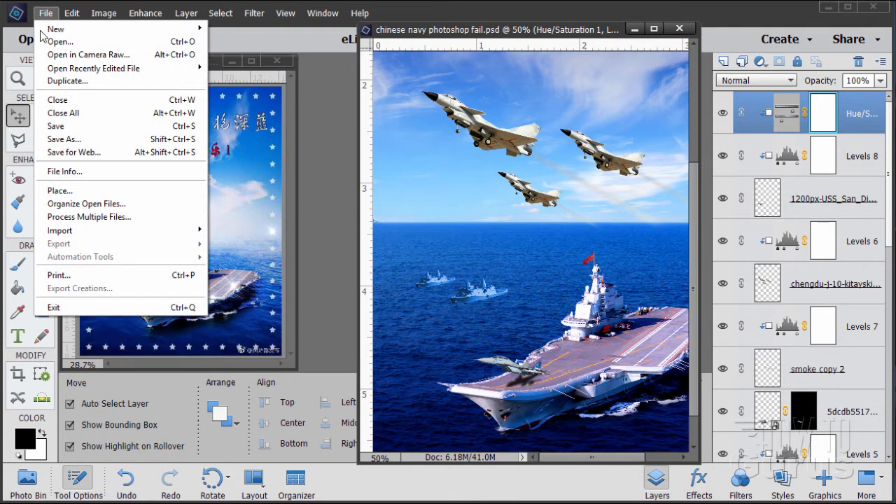
left_click(59, 190)
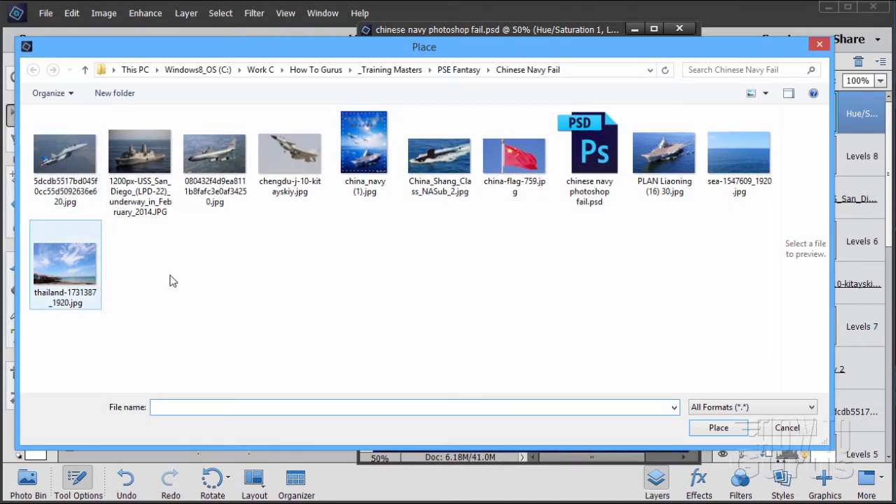
Step: Place the China_Shang_Class_NASub_2.jpg image into the composite as a new layer and accept its placement
left_click(437, 164)
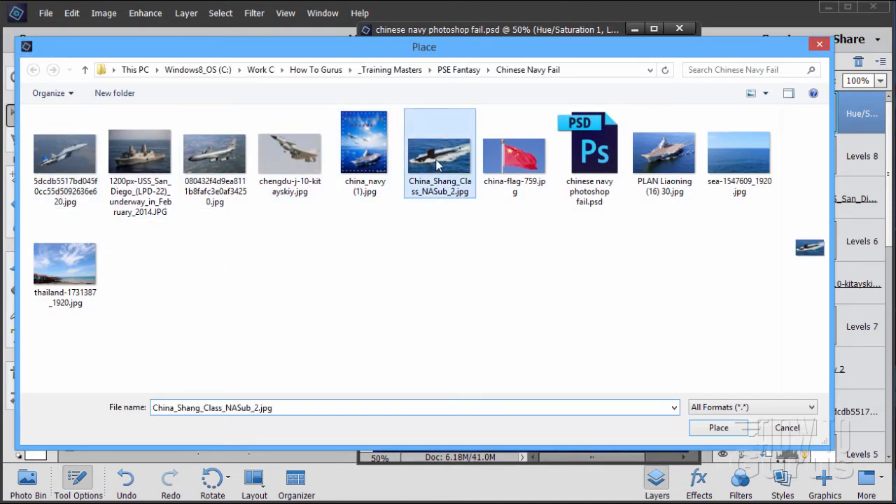
left_click(710, 429)
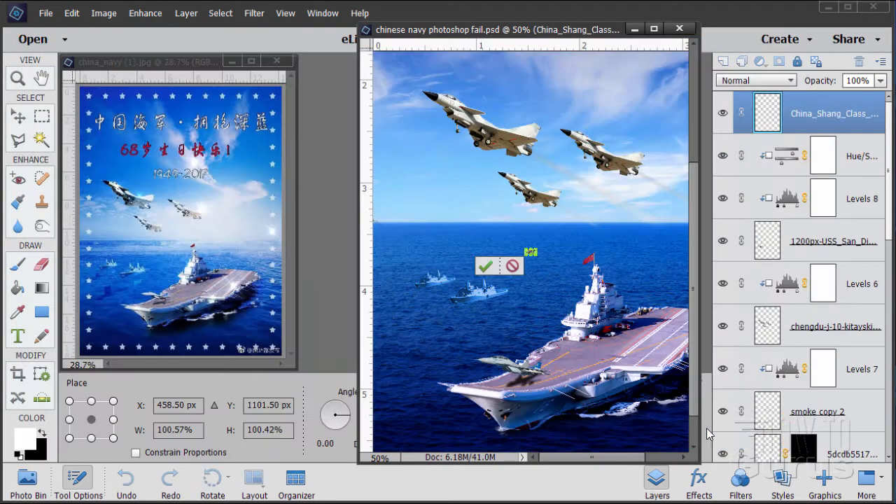
left_click(487, 267)
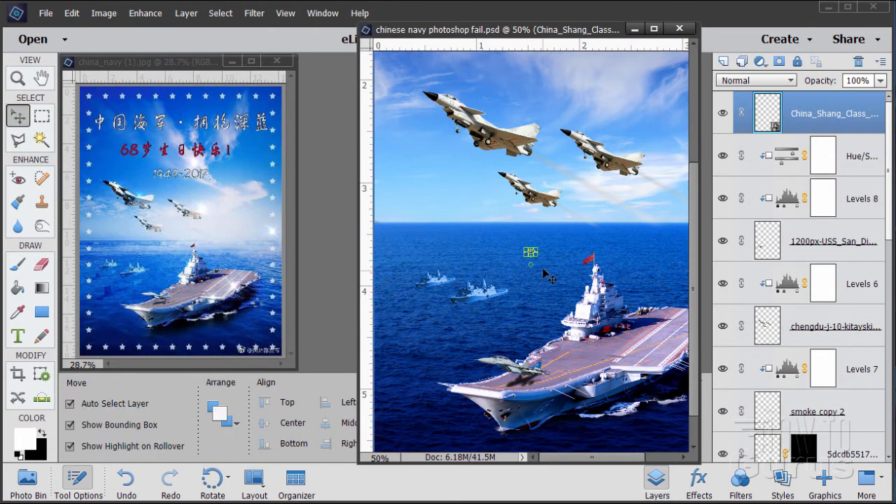
Step: Move the submarine image below the two warships, scale it proportionally to about 872%, and rotate it slightly counter-clockwise
left_click_drag(536, 255, 428, 334)
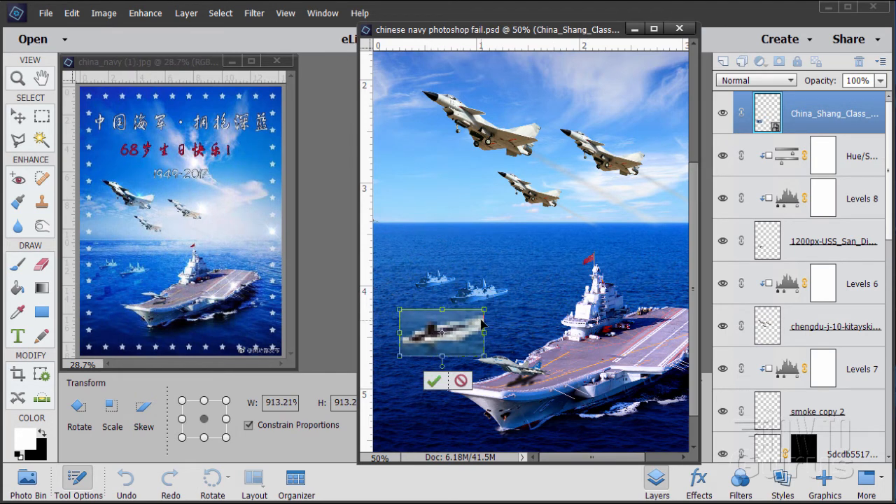
left_click_drag(484, 355, 480, 353)
left_click_drag(499, 303, 497, 302)
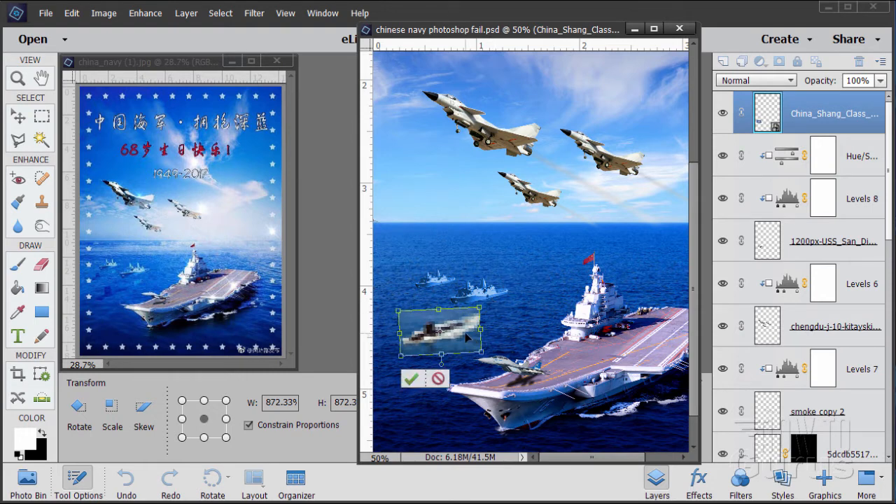
left_click(411, 379)
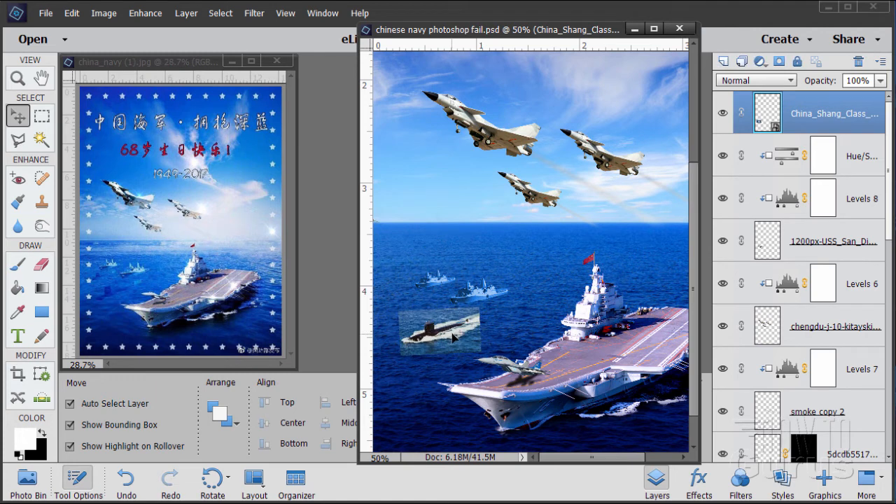
left_click_drag(453, 337, 455, 339)
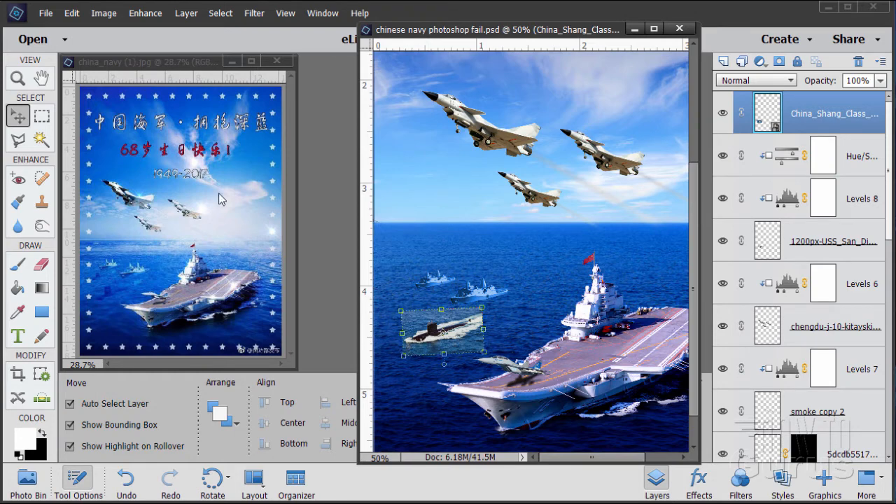
Step: Outline the submarine's hull, tower, tail fin and a short piece of wake with the Polygonal Lasso and mask the layer to that selection
left_click(25, 81)
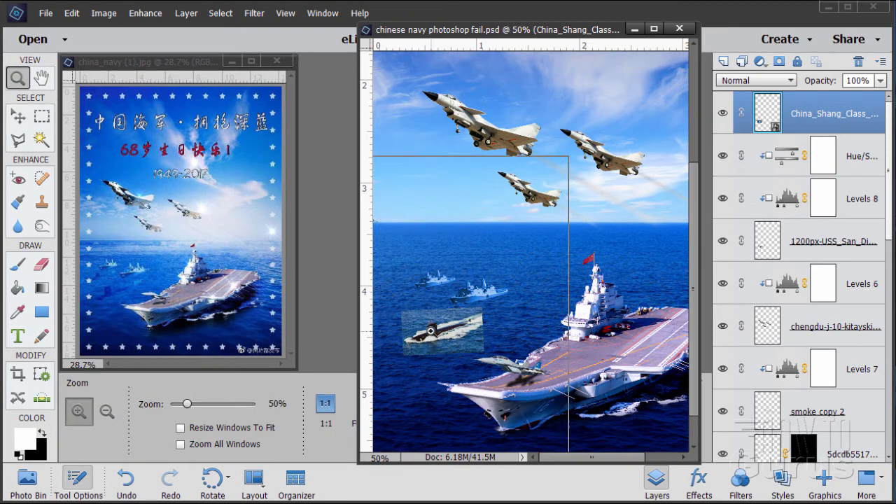
left_click(419, 325)
left_click(424, 327)
left_click(431, 330)
left_click(430, 330)
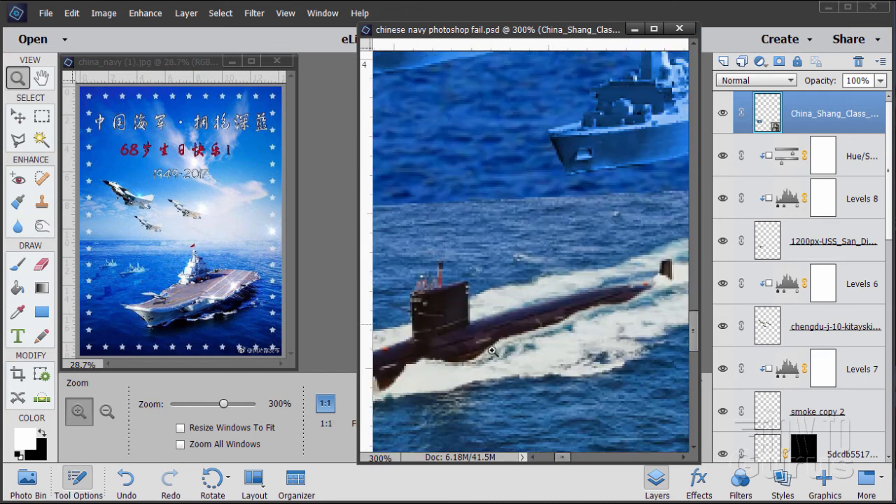
left_click_drag(357, 365, 166, 366)
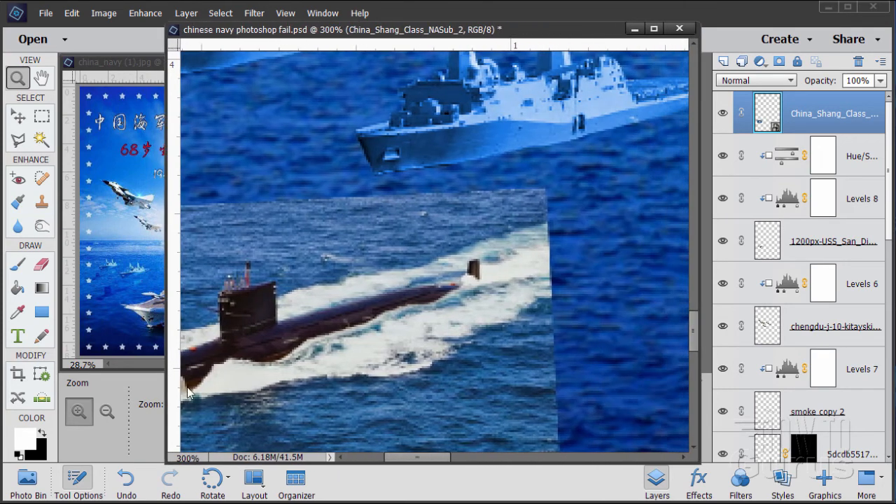
left_click_drag(396, 460, 380, 457)
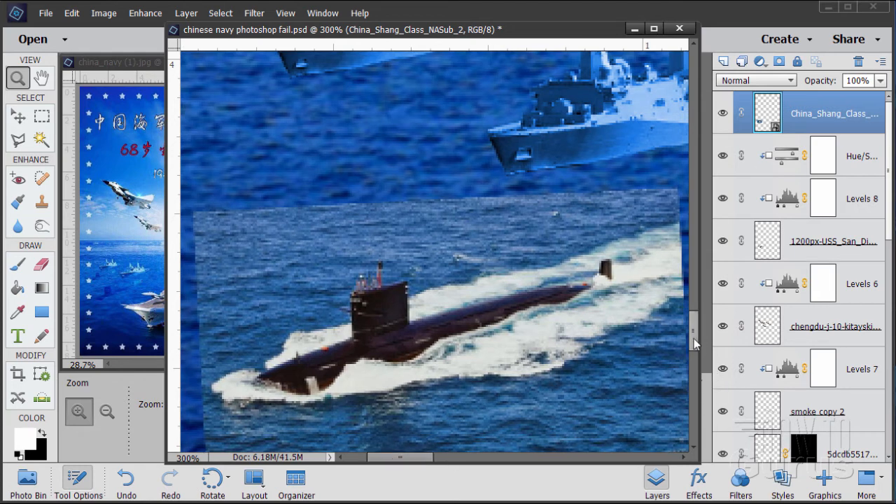
left_click_drag(693, 344, 692, 352)
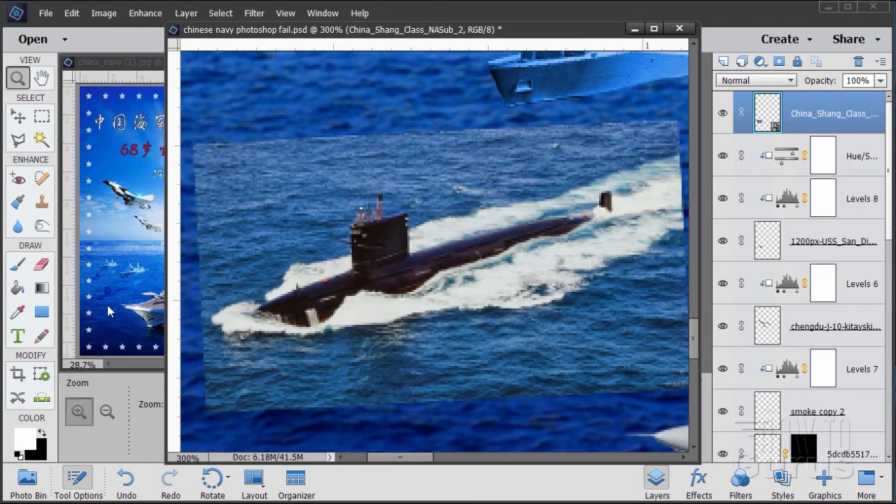
key("l")
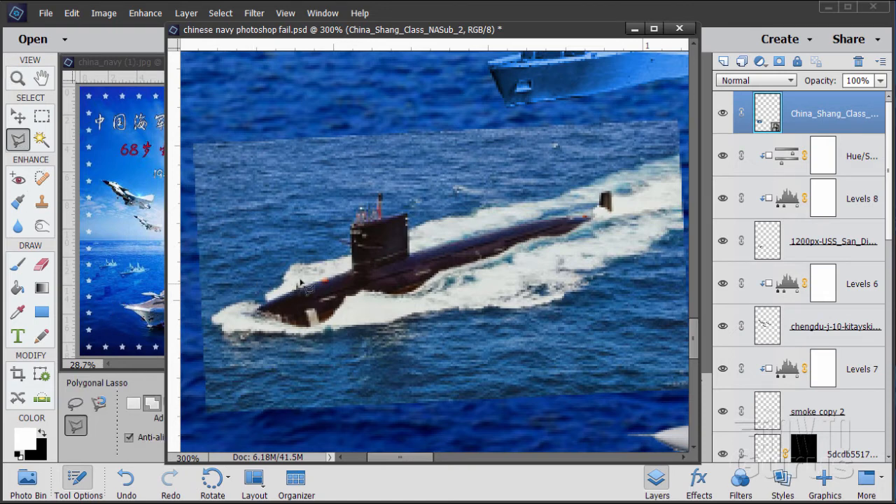
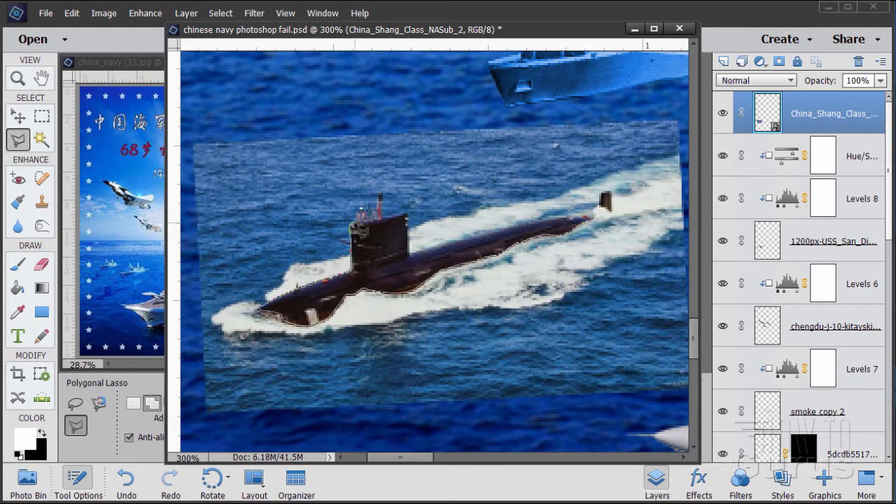
left_click(371, 218)
left_click(406, 214)
left_click(411, 250)
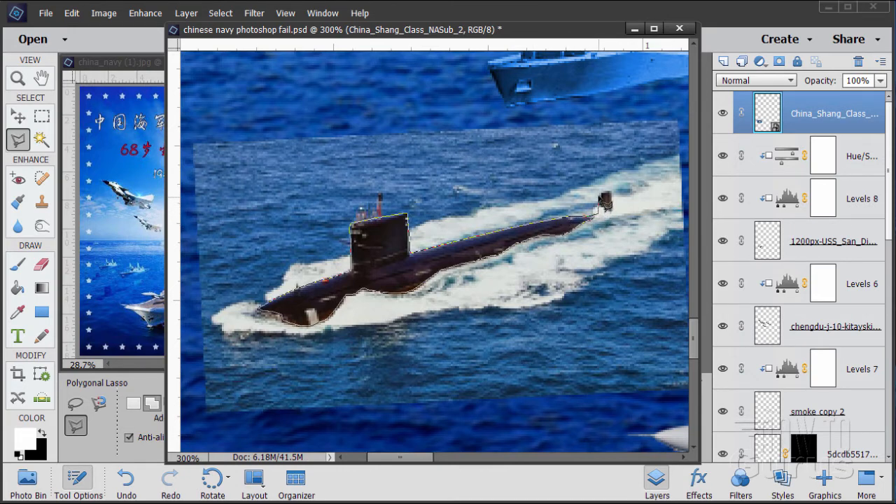
left_click(612, 192)
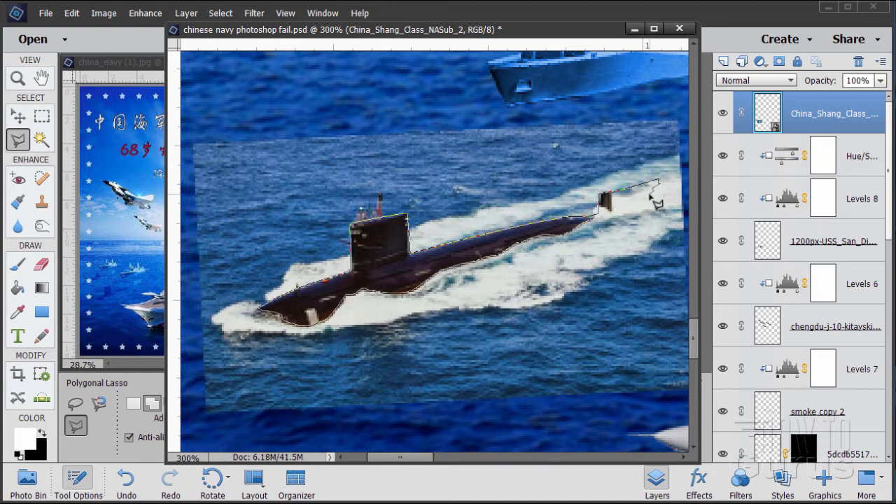
left_click(650, 196)
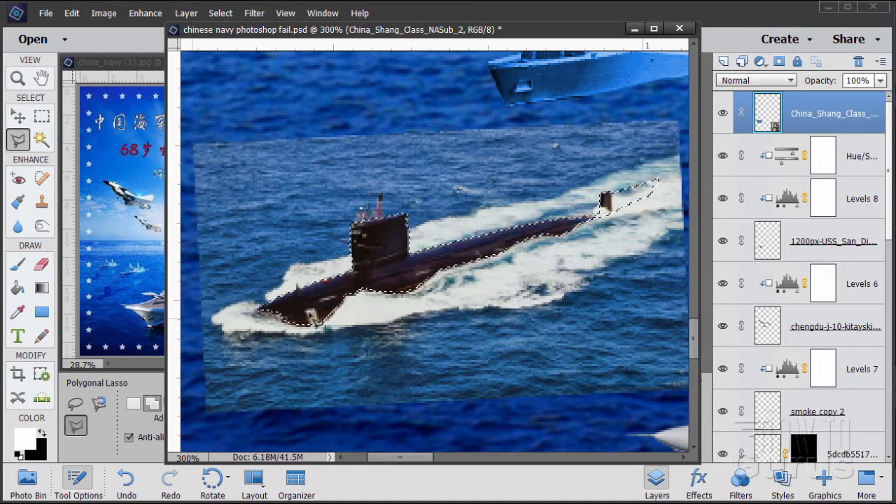
left_click(778, 63)
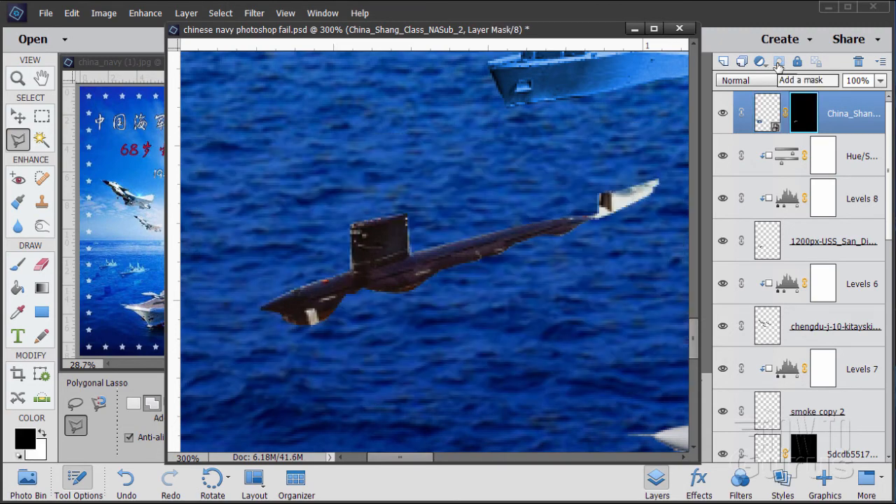
Step: Duplicate the masked submarine layer and move the copy up and left of the original submarine
left_click(19, 79)
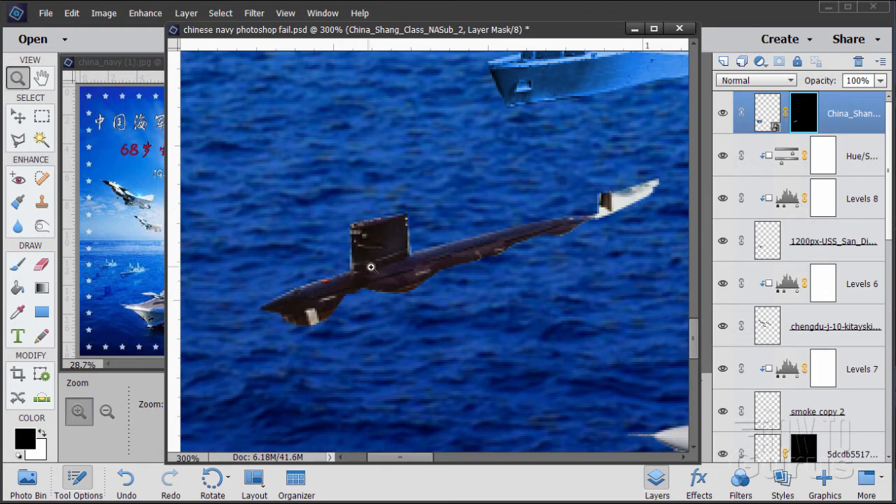
left_click(397, 276, "alt")
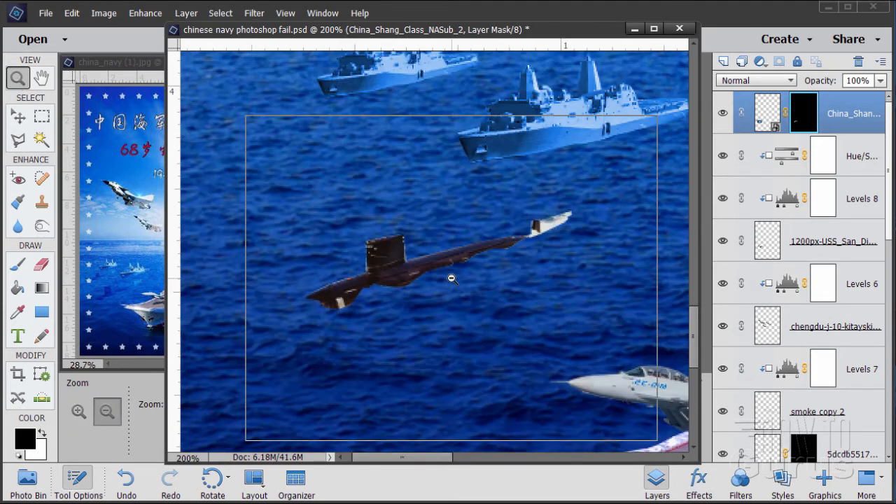
left_click(451, 279, "alt")
left_click(18, 116)
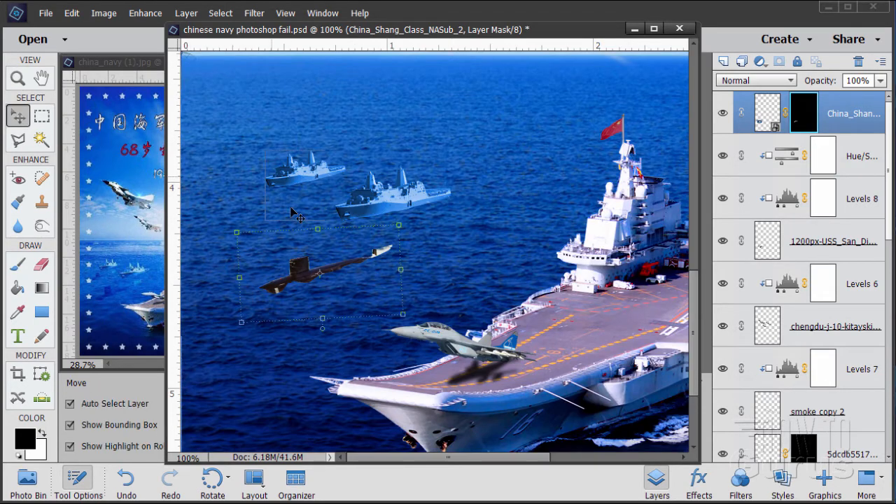
left_click_drag(767, 111, 724, 62)
left_click_drag(305, 277, 240, 215)
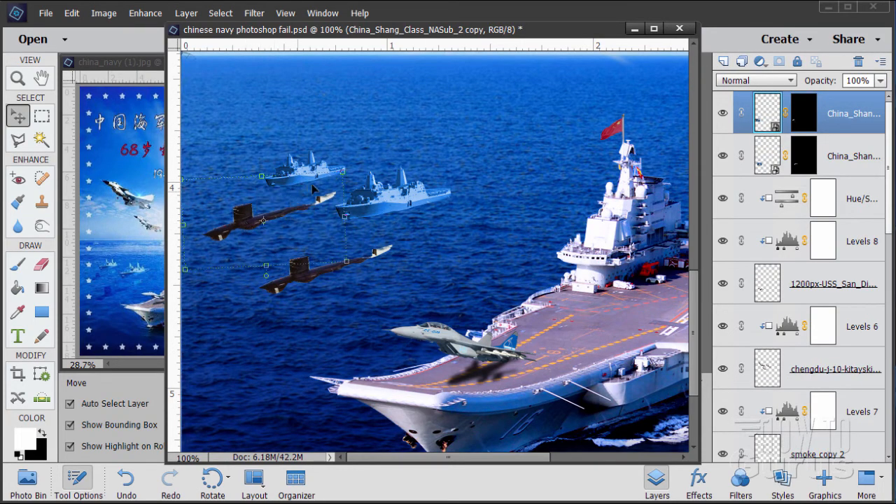
Step: Scale the submarine copy down so it looks farther away and position it just below the more distant warship
left_click_drag(340, 171, 298, 200)
left_click_drag(242, 232, 264, 222)
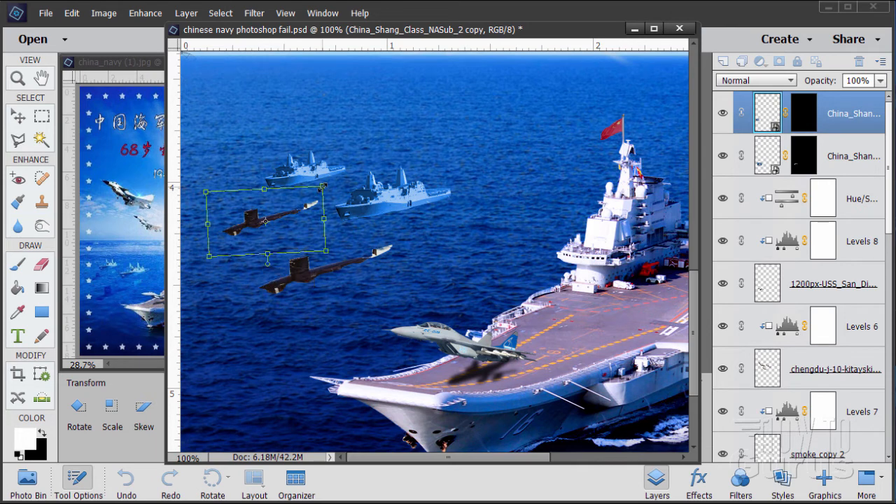
left_click_drag(323, 186, 319, 189)
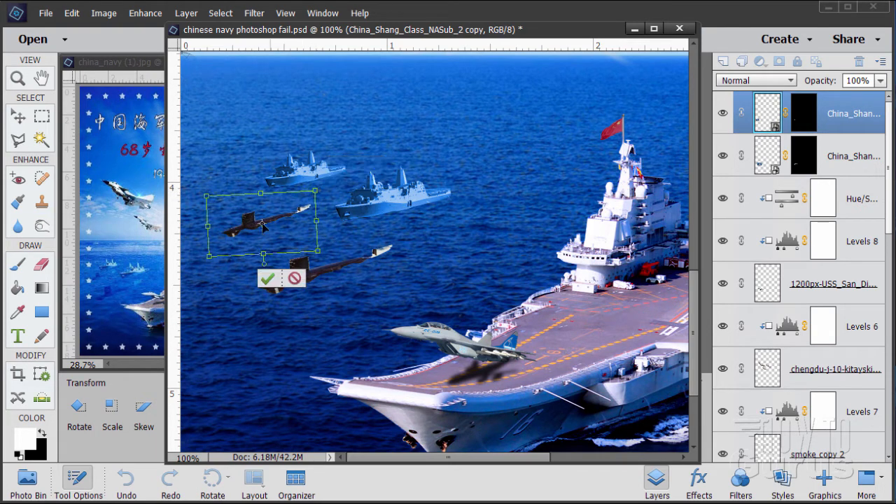
mouse_move(263, 224)
left_mouse_down()
mouse_move(271, 219)
mouse_move(257, 222)
left_mouse_up()
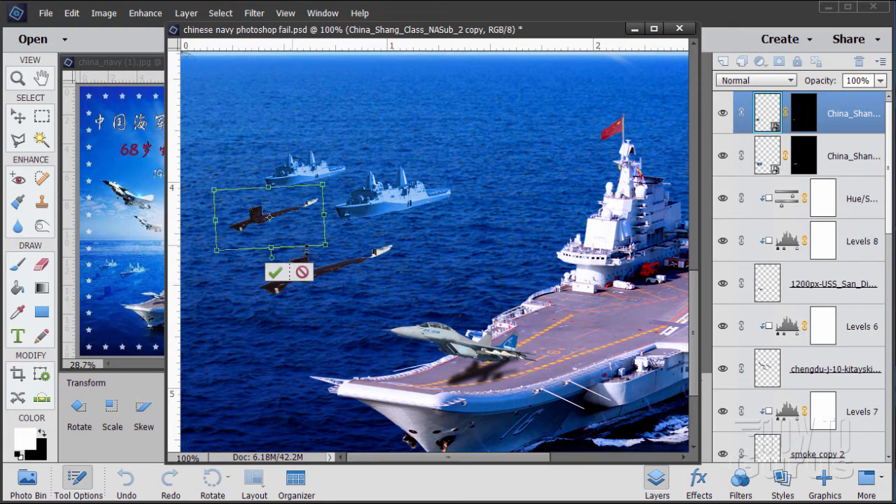
left_click(275, 273)
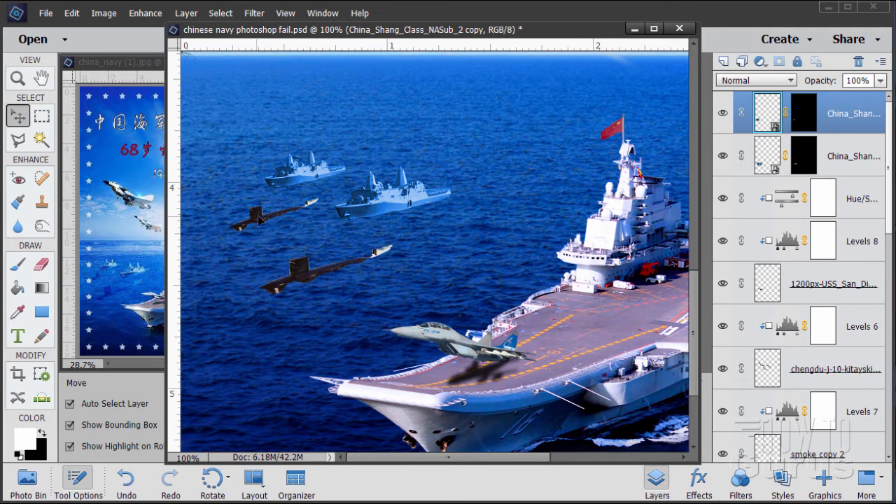
left_click_drag(259, 220, 260, 219)
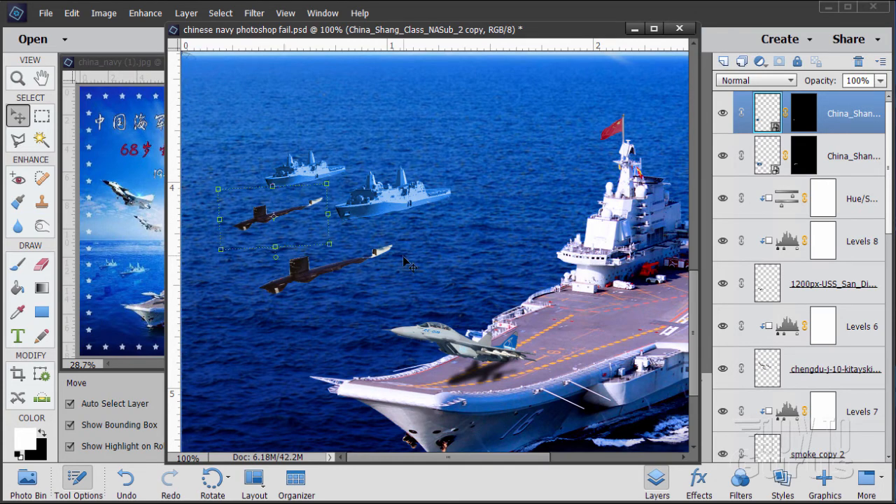
Step: Merge the two submarine layers into a single layer
left_click(833, 152, "ctrl")
right_click(828, 132)
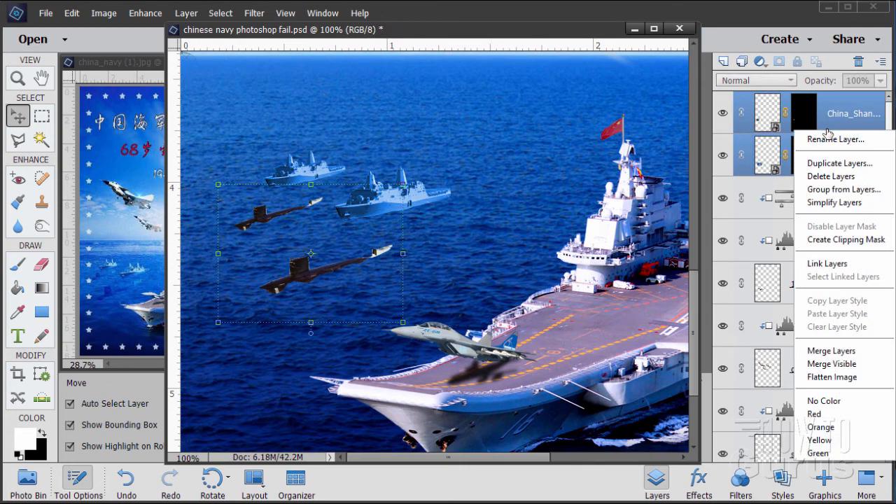
left_click(851, 350)
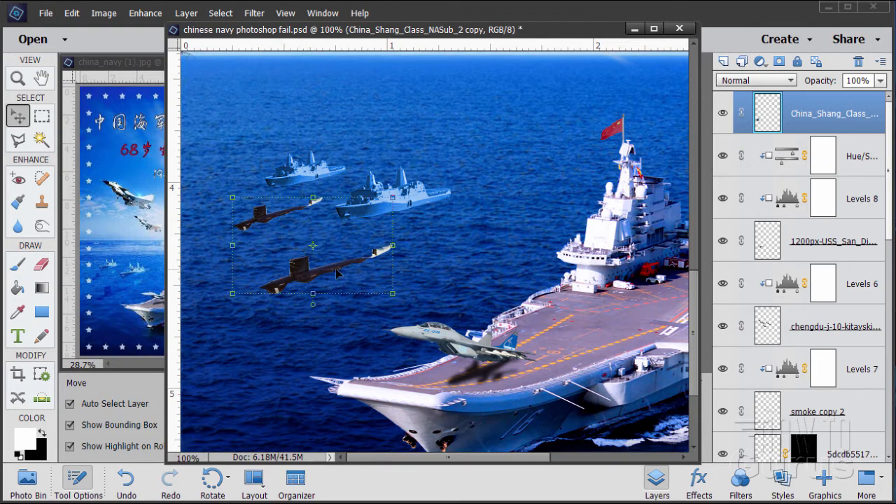
Step: Set the merged submarine layer's opacity to 50%
left_click(880, 81)
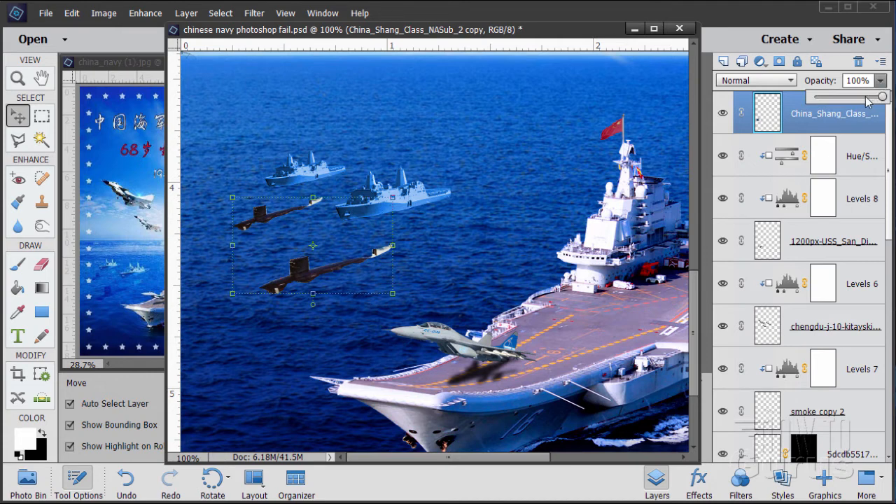
left_click_drag(867, 98, 849, 100)
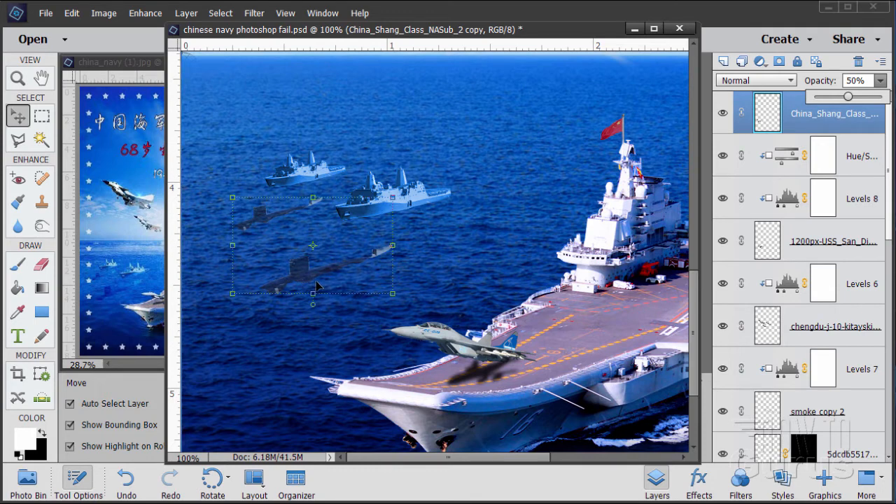
left_click(802, 125)
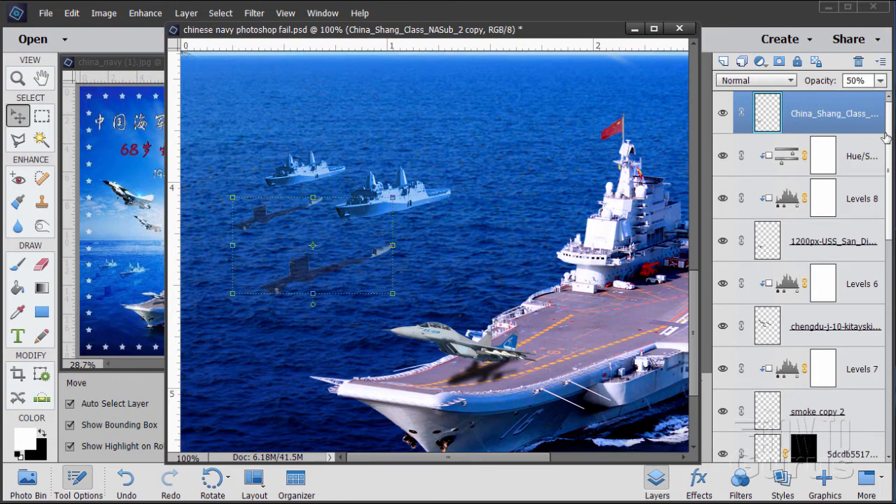
Step: Add a Hue/Saturation adjustment layer clipped to the merged submarine layer
left_click(186, 14)
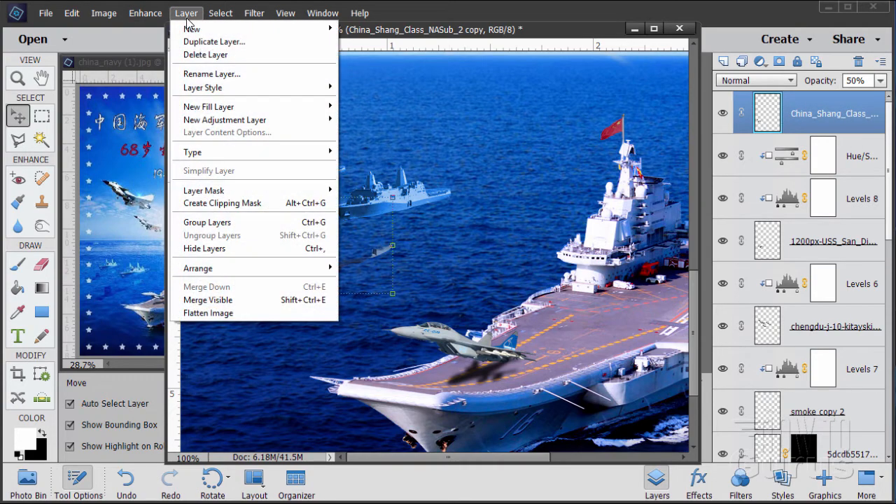
mouse_move(238, 119)
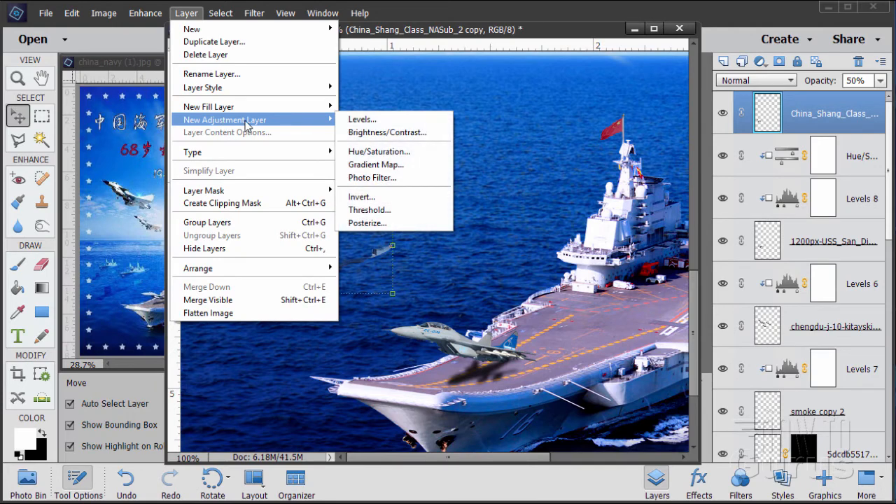
left_click(383, 151)
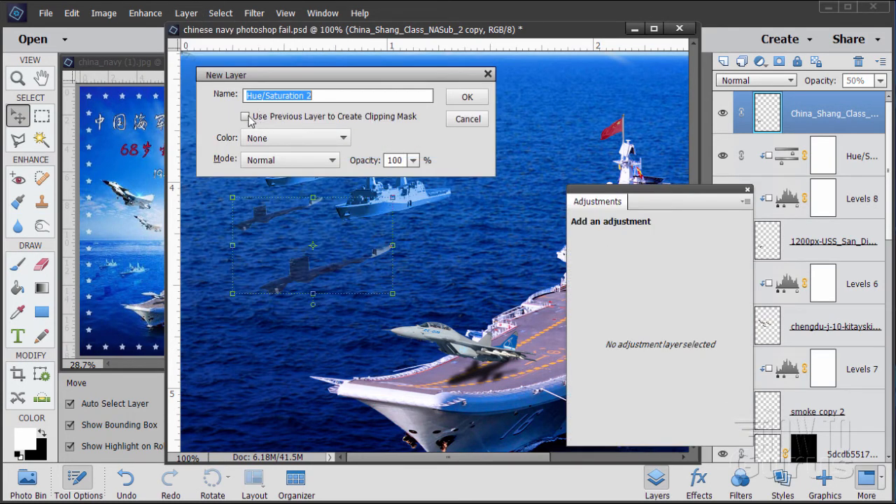
left_click(246, 117)
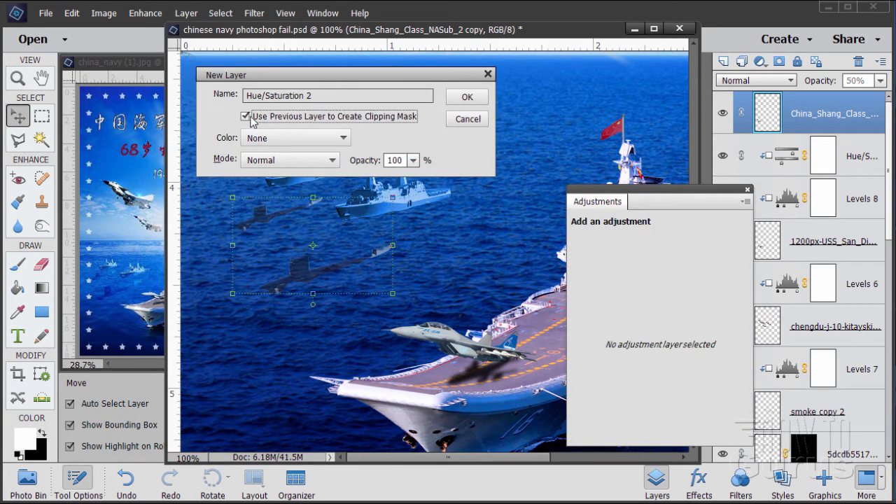
left_click(461, 96)
Step: Colorize the submarines with hue 235, saturation 80 and lightness +6 so they blend into the blue sea
left_click_drag(678, 189, 641, 185)
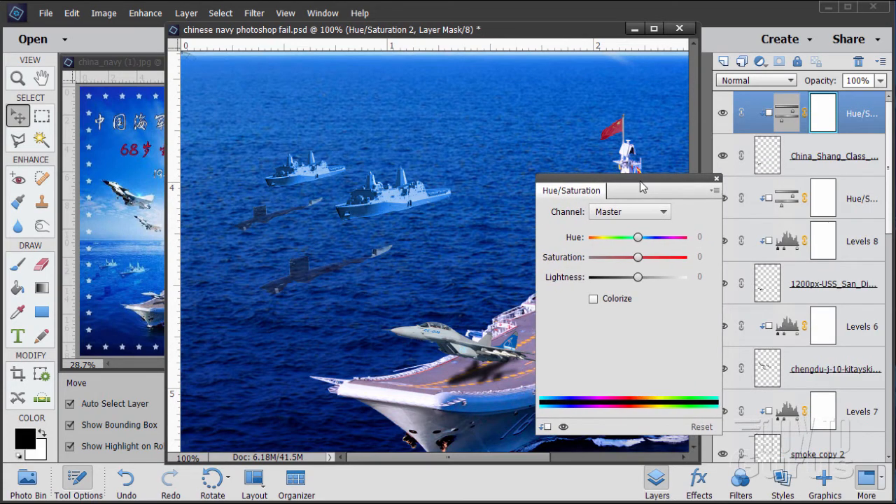
left_click(593, 299)
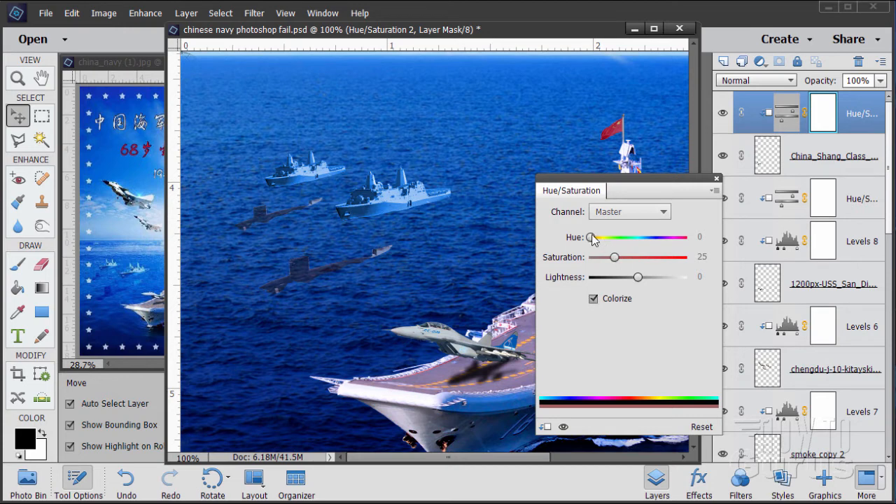
left_click_drag(591, 238, 653, 240)
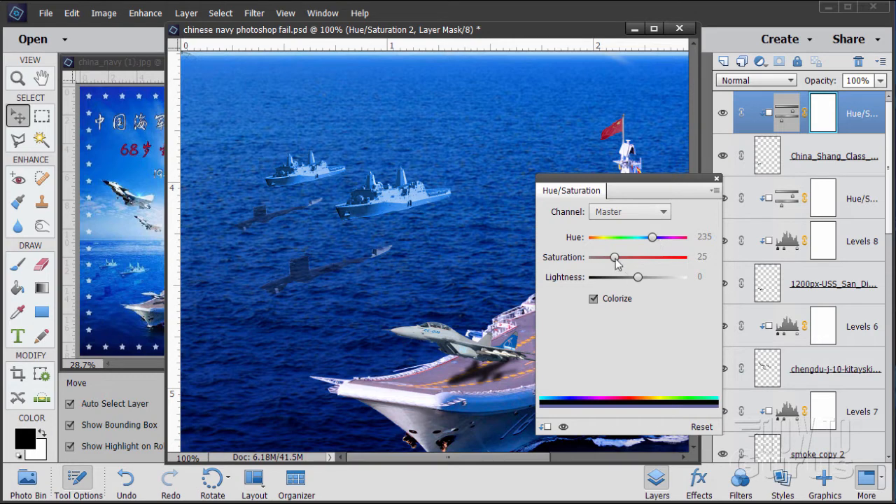
left_click_drag(629, 258, 668, 261)
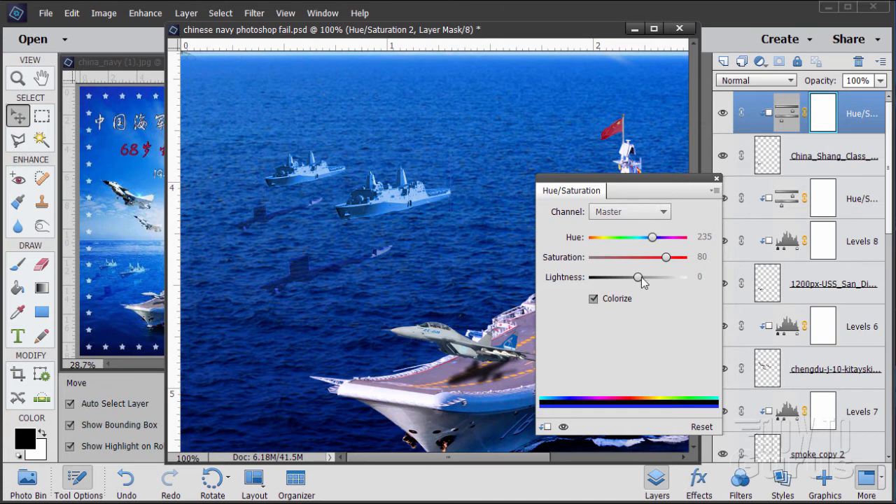
left_click_drag(640, 277, 641, 276)
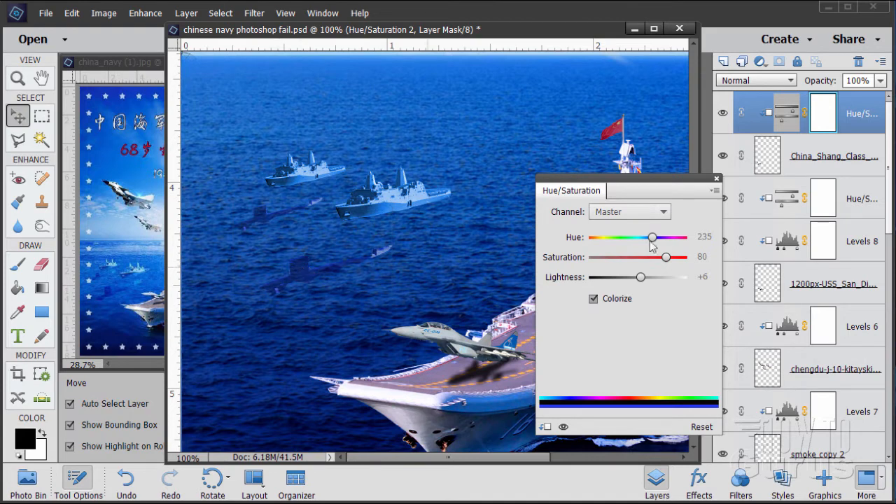
left_click(716, 179)
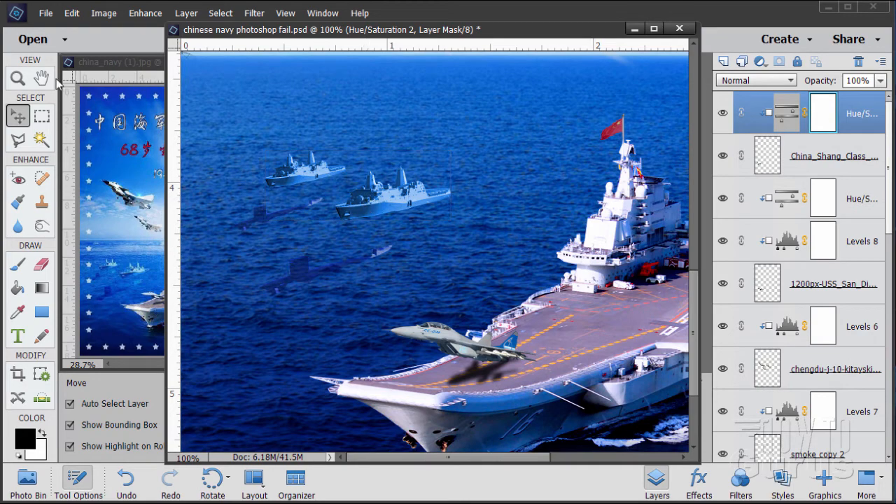
Step: Fit the whole composite in view and place its enlarged window beside the reference poster for comparison
left_click(286, 14)
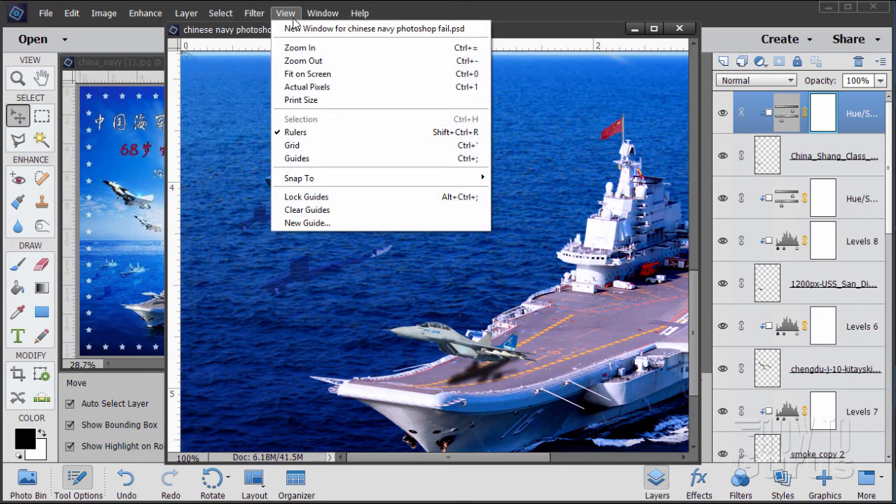
left_click(308, 75)
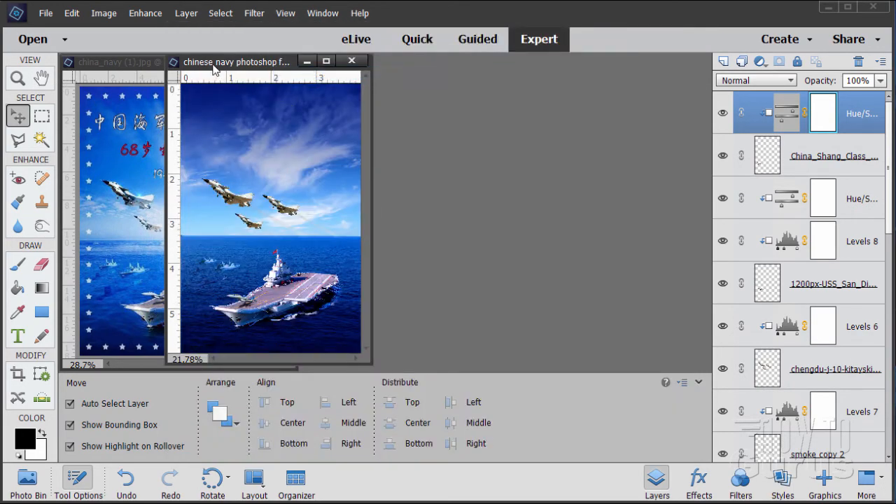
left_click_drag(211, 65, 356, 73)
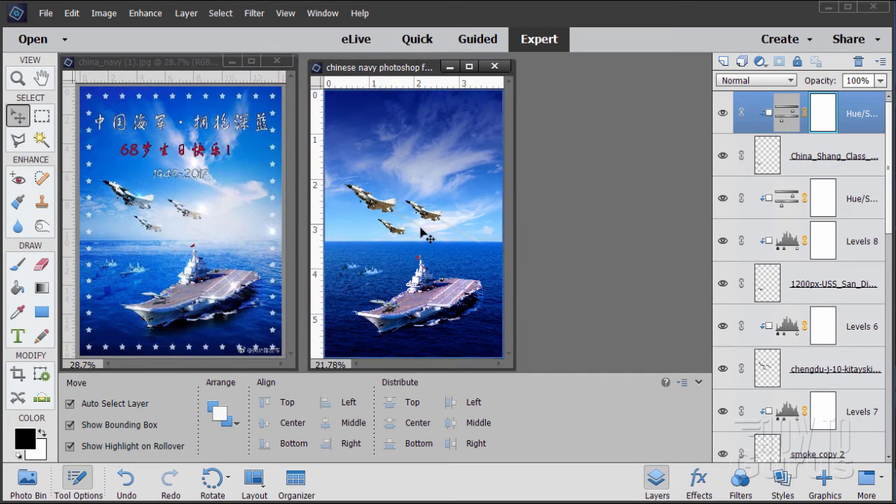
left_click_drag(511, 364, 539, 373)
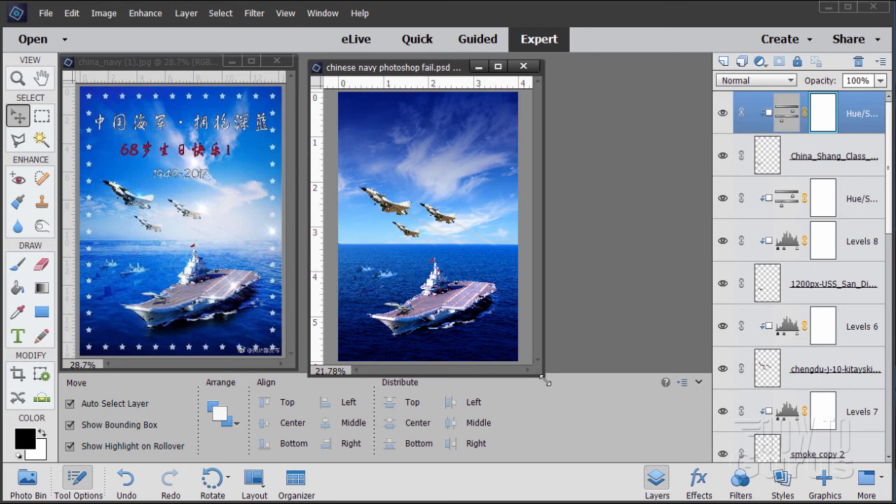
left_click_drag(545, 382, 672, 491)
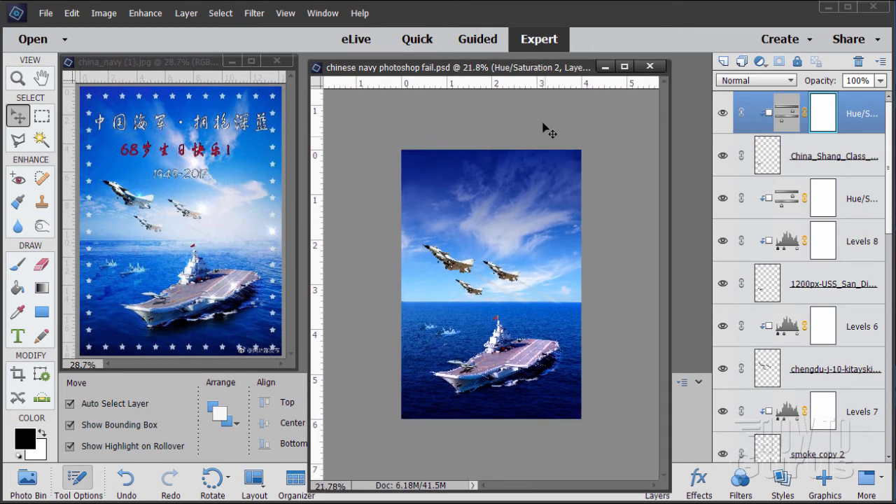
left_click_drag(527, 71, 530, 51)
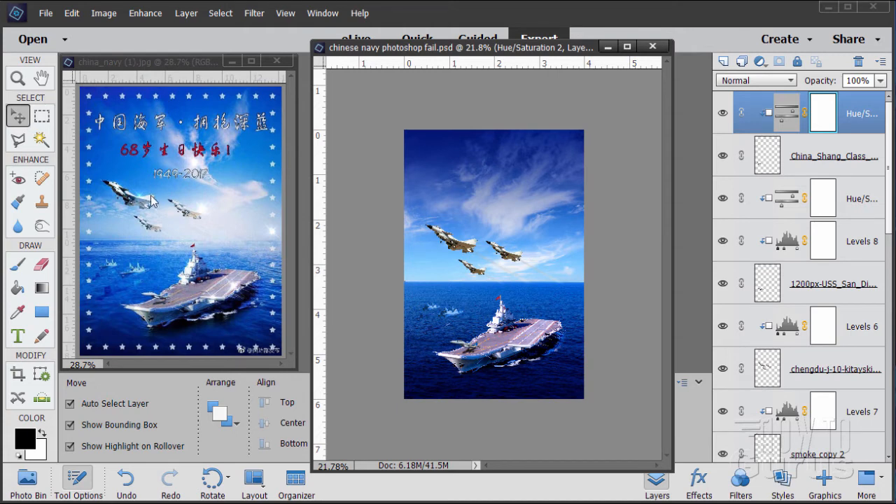
Step: Magnify the composite to 33.3% and adjust its window so the full image shows next to the reference poster
left_click(19, 82)
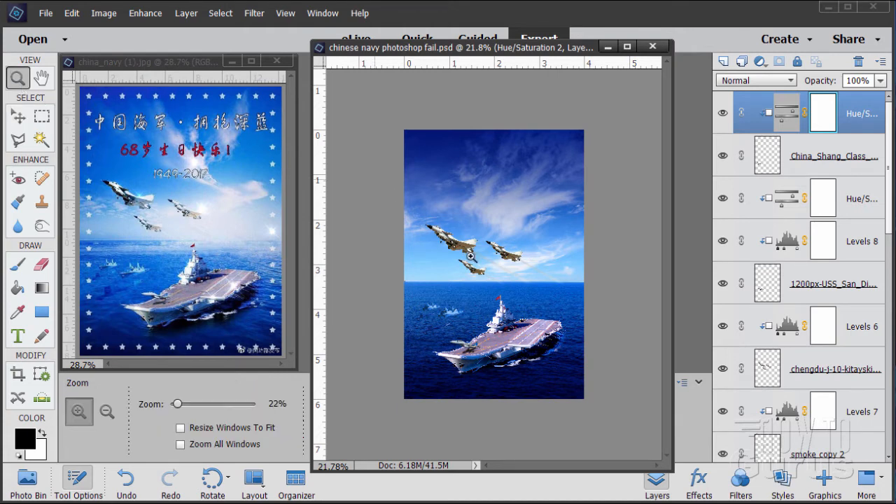
left_click(468, 296)
left_click(467, 284)
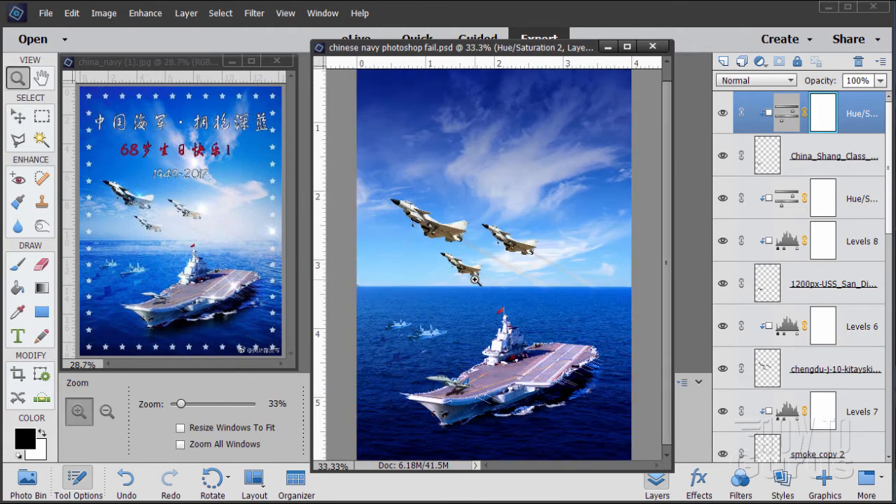
left_click(656, 482)
left_click_drag(672, 472, 657, 497)
left_click(669, 481)
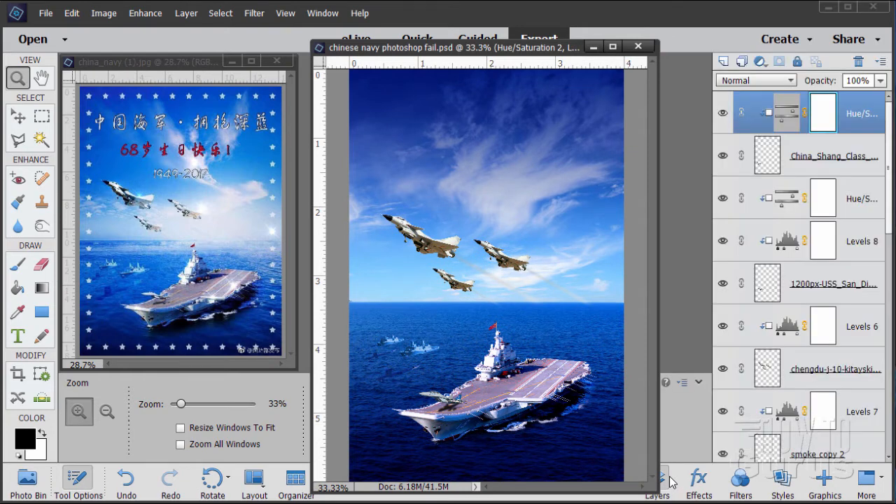
left_click_drag(647, 483, 655, 488)
left_click_drag(510, 53, 523, 47)
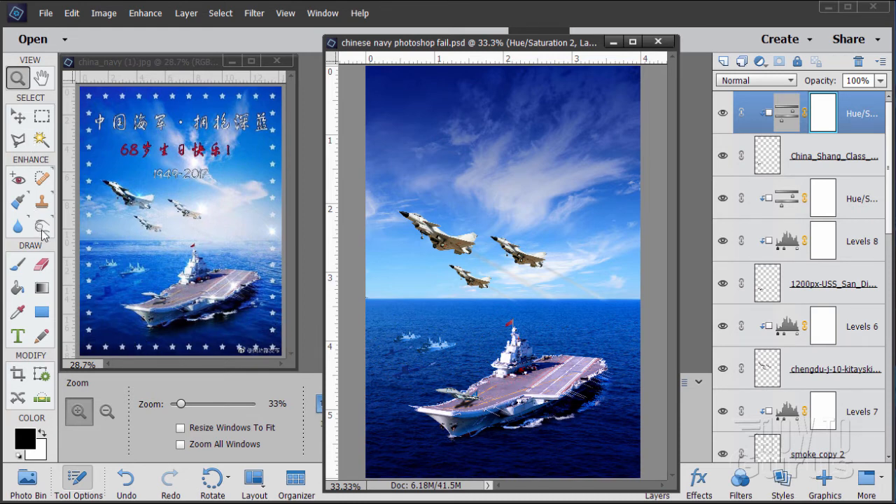
Step: Set up the horizontal Type tool with the Wingdings 2 Regular font
left_click(18, 335)
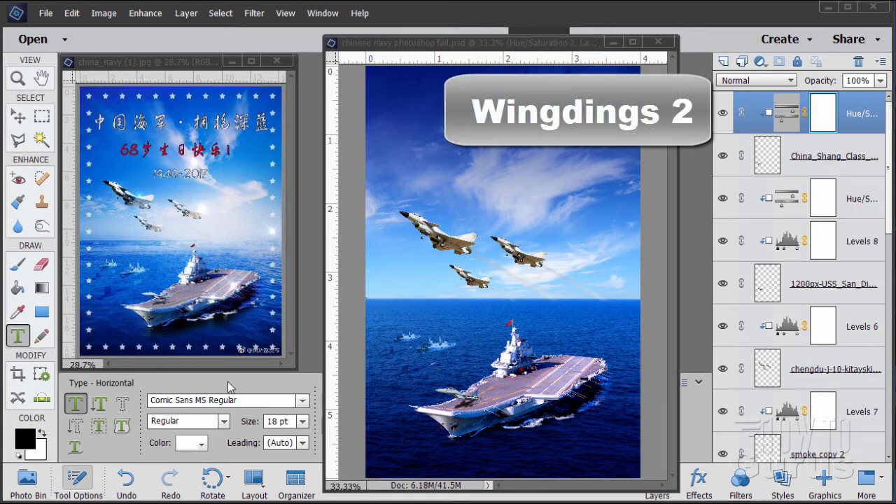
left_click(303, 400)
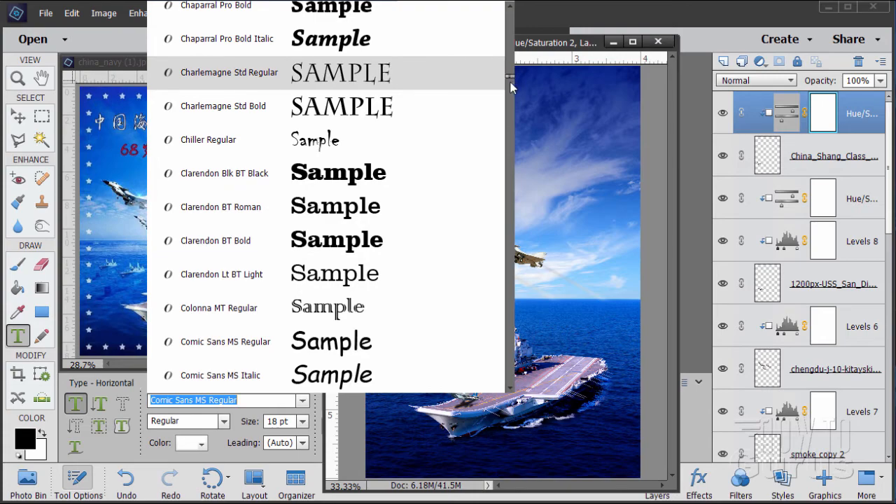
left_click_drag(510, 79, 512, 286)
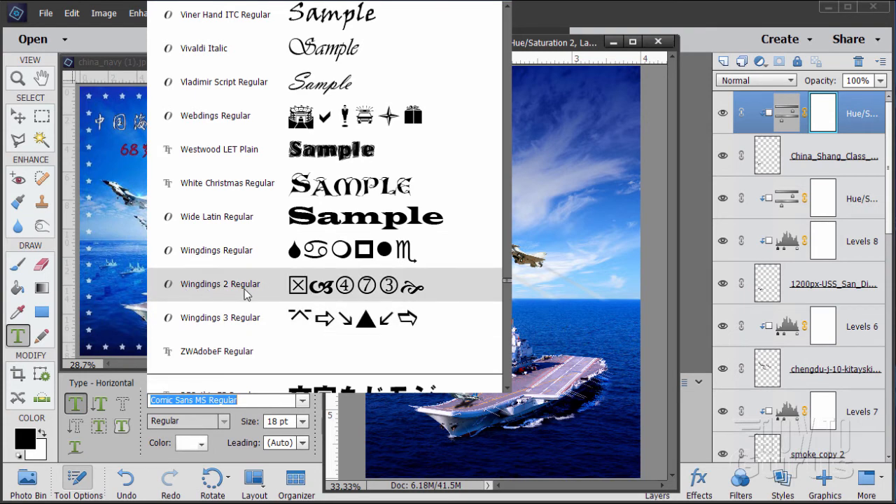
left_click(208, 288)
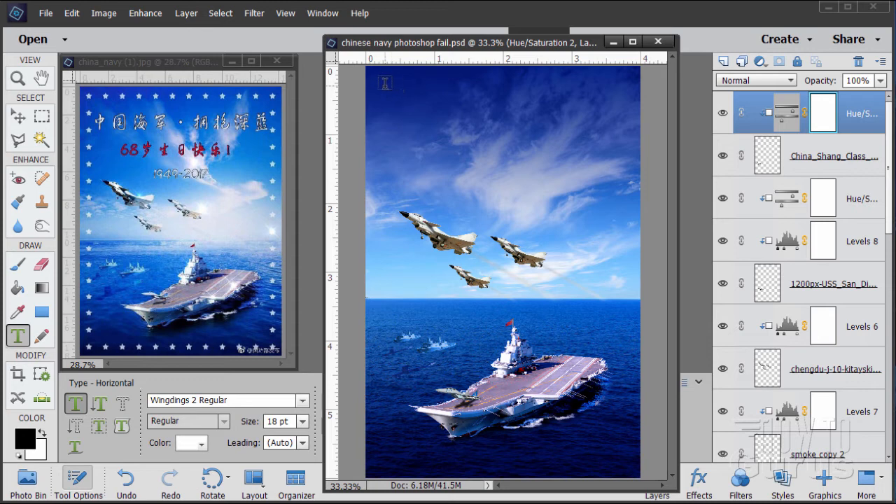
Step: Insert a white star in the image's upper-left corner using character code 0234 and commit the text
left_click(384, 83)
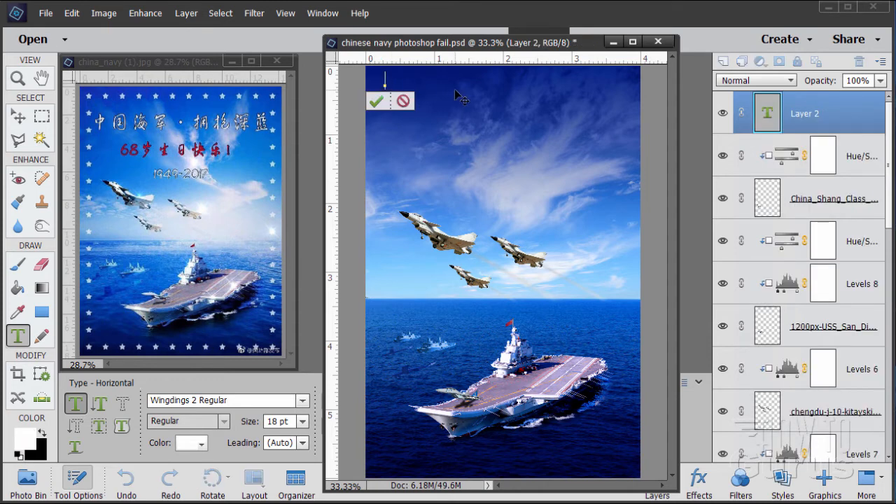
key("super")
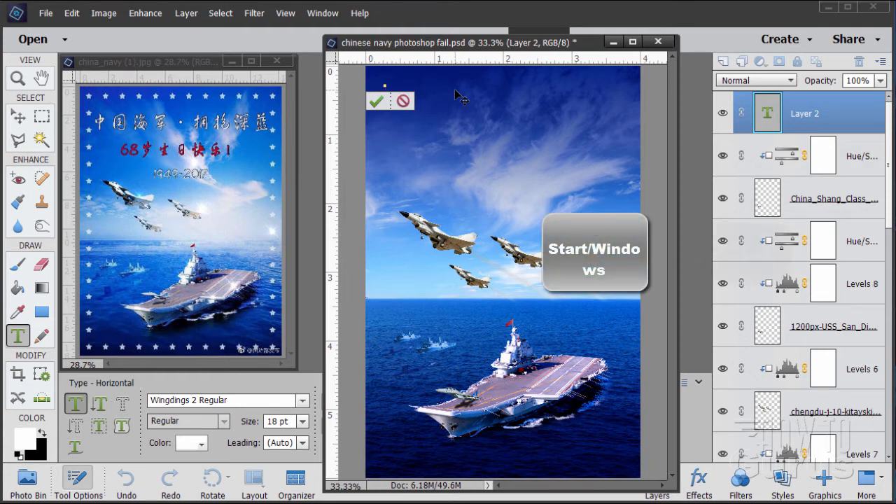
key("0")
key("2")
key("3")
key("4")
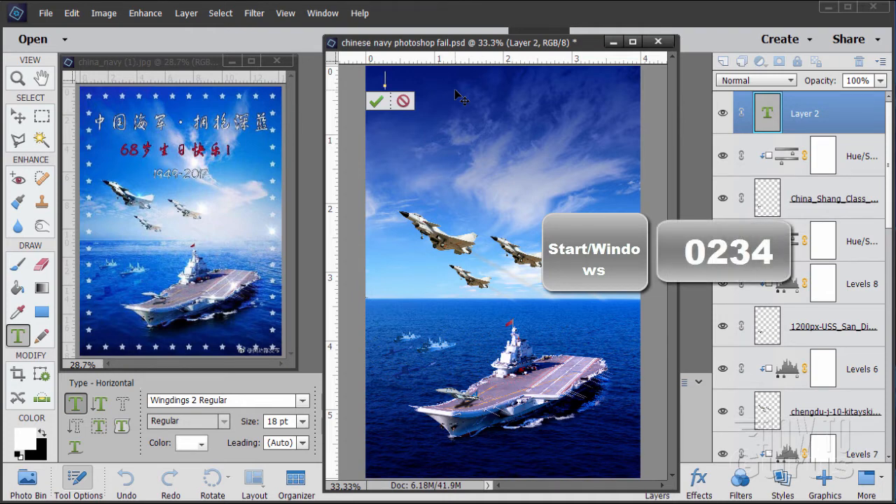
type("ê")
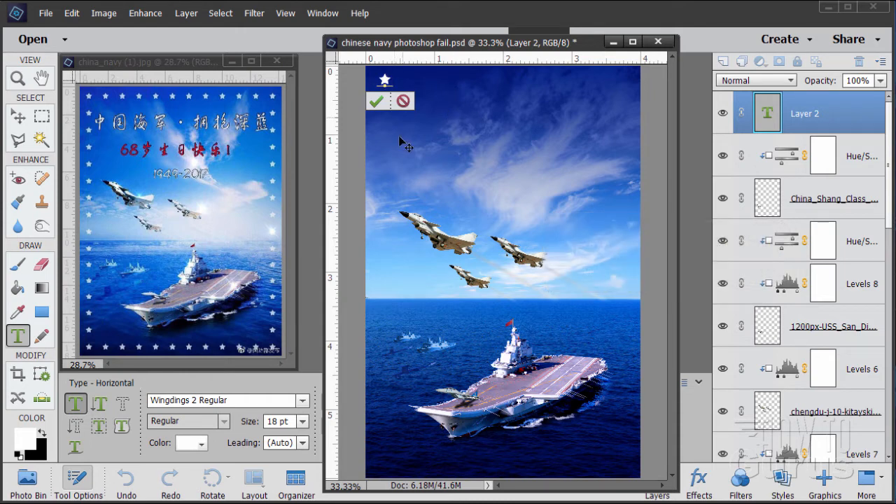
left_click(375, 105)
key("v")
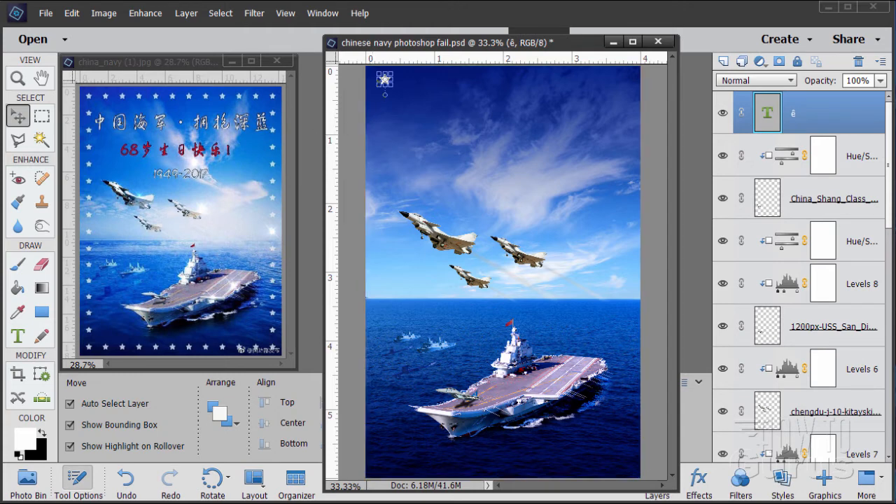
Step: Open the Windows Character Map and locate the solid five-pointed star in the Wingdings 2 font
key("super")
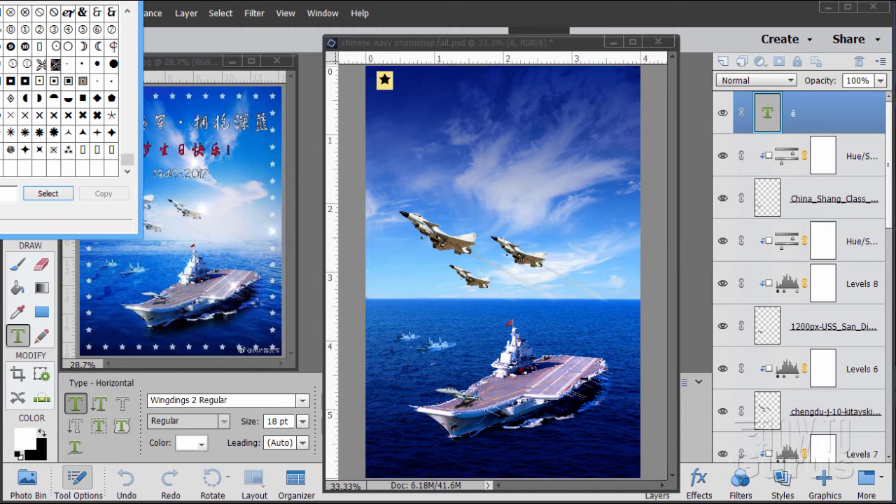
left_click_drag(0, 0, 118, 101)
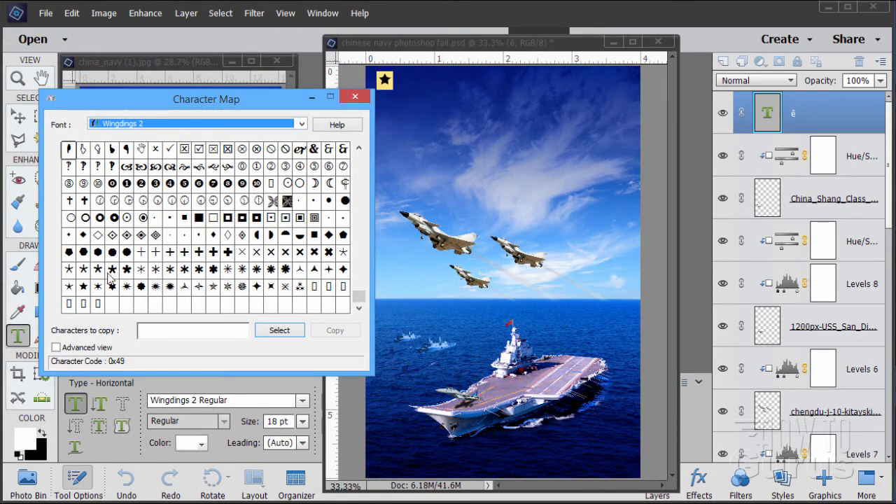
left_click(301, 125)
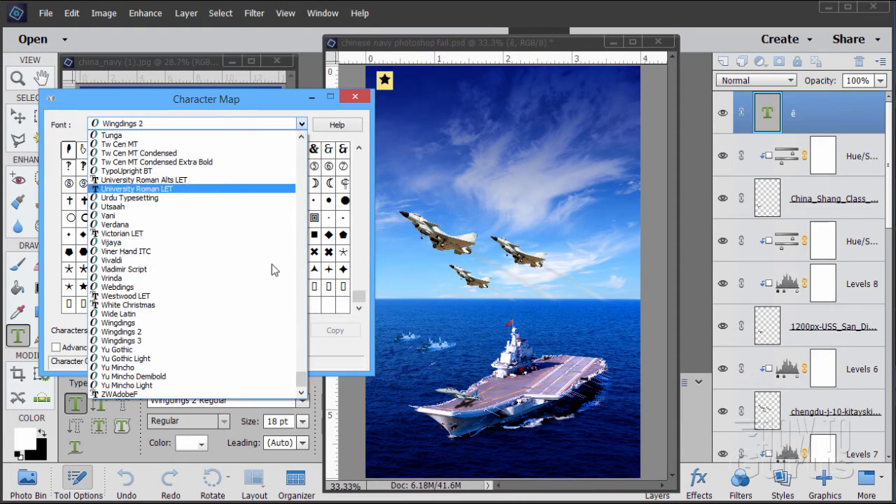
left_click(119, 333)
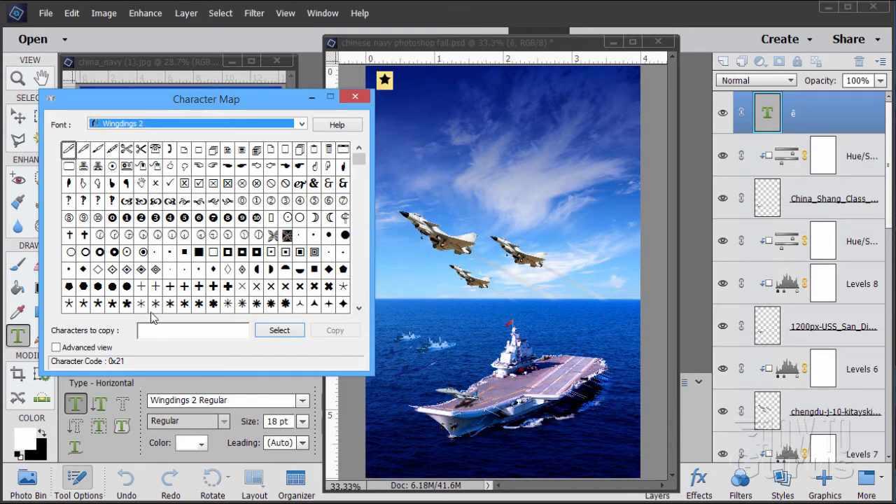
left_click(359, 308)
left_click(359, 308)
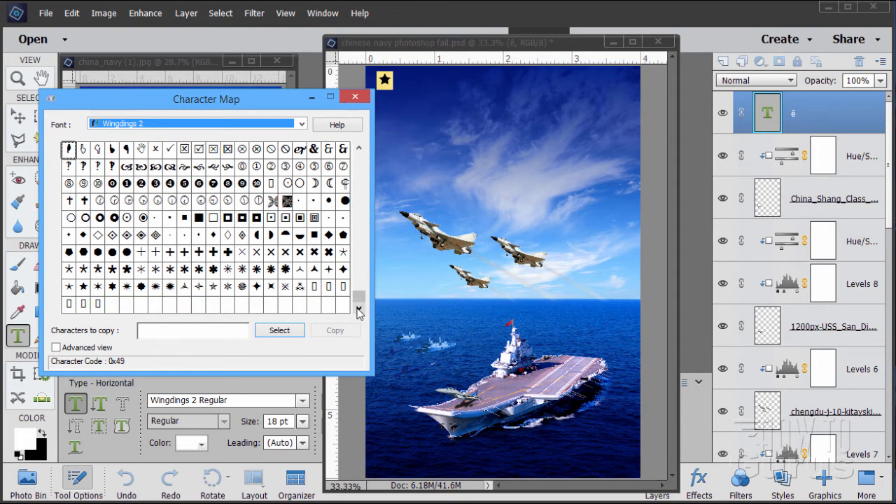
left_click(82, 285)
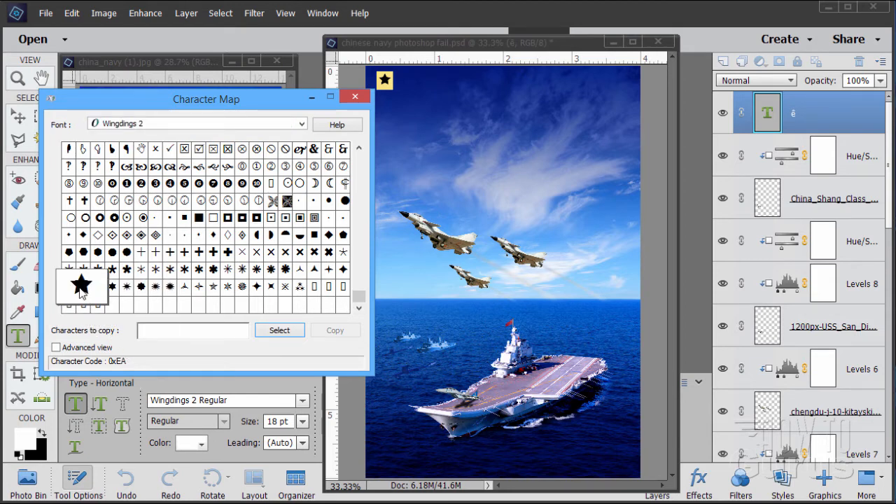
Step: Copy the solid five-pointed star from the Character Map and close the map
double_click(81, 290)
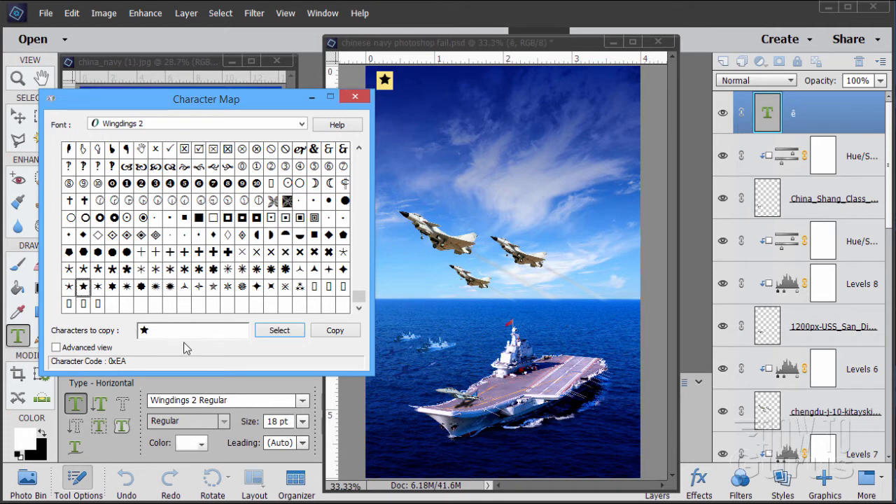
left_click(334, 332)
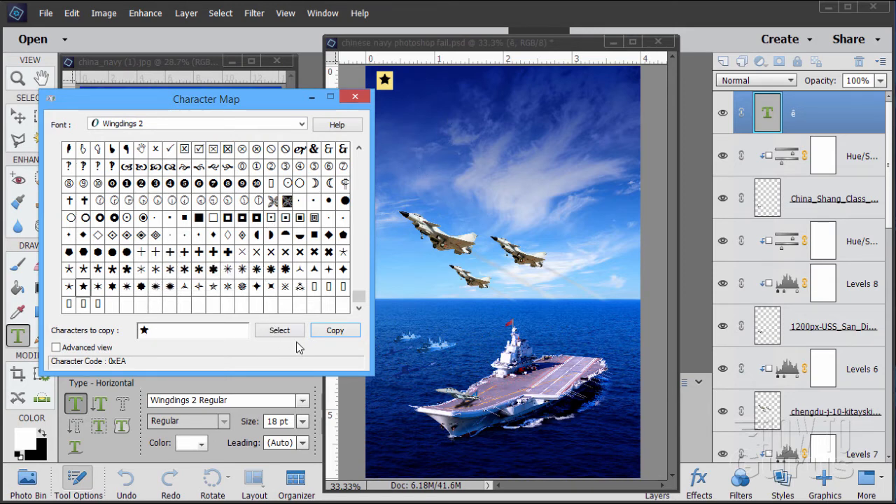
left_click(354, 96)
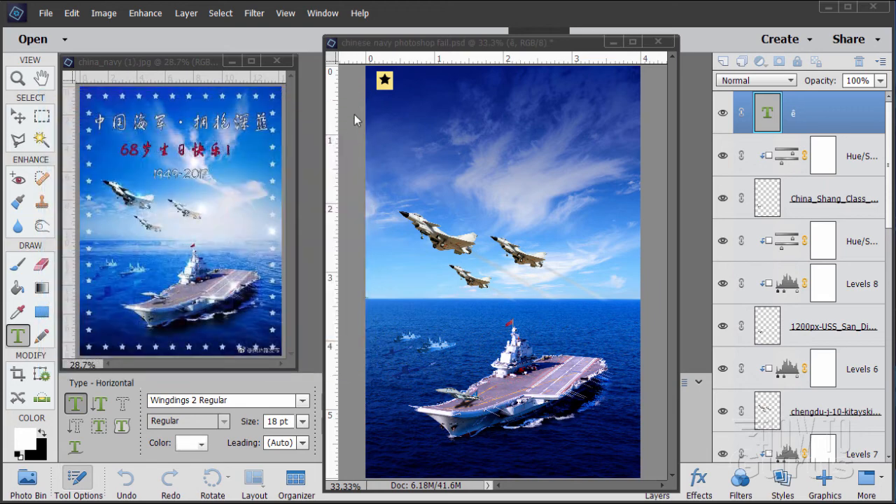
Step: Set the star's font size to 13.5 pt
left_click(390, 86)
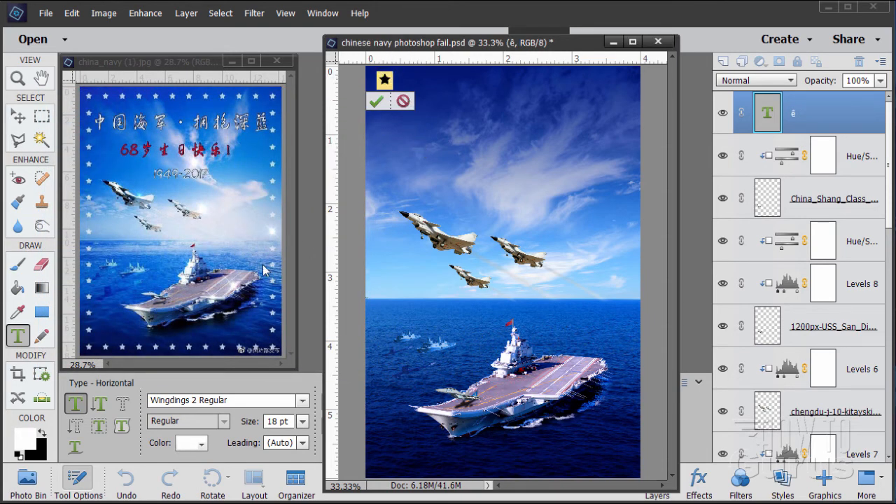
double_click(292, 422)
left_click(291, 422)
type("13.5")
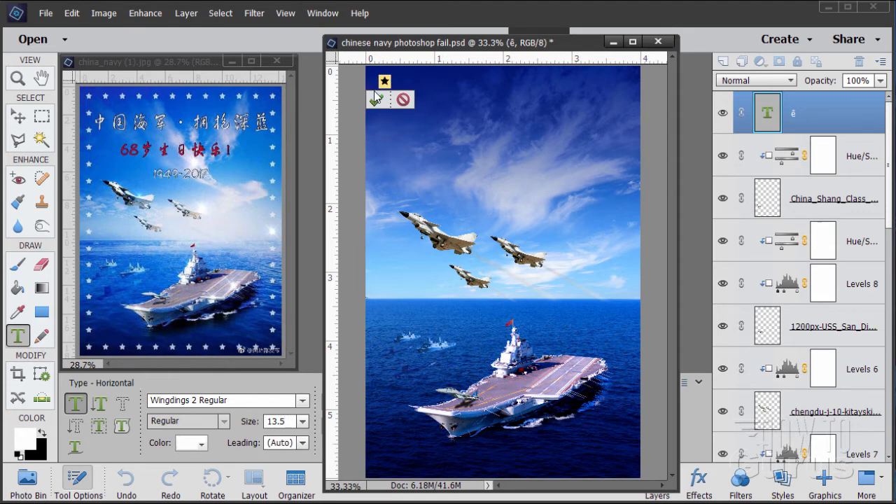
Step: Recolour the star pale cyan #CCFFFF using the Mac OS colour swatches
left_click(187, 445)
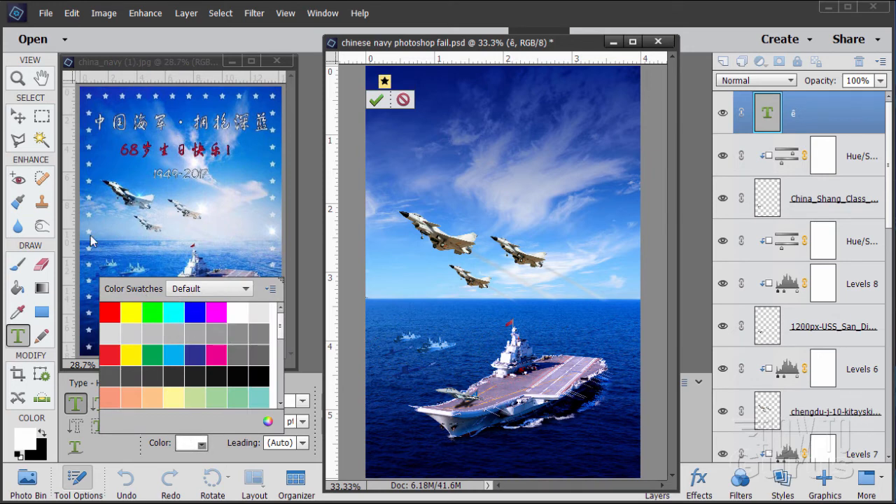
left_click(224, 289)
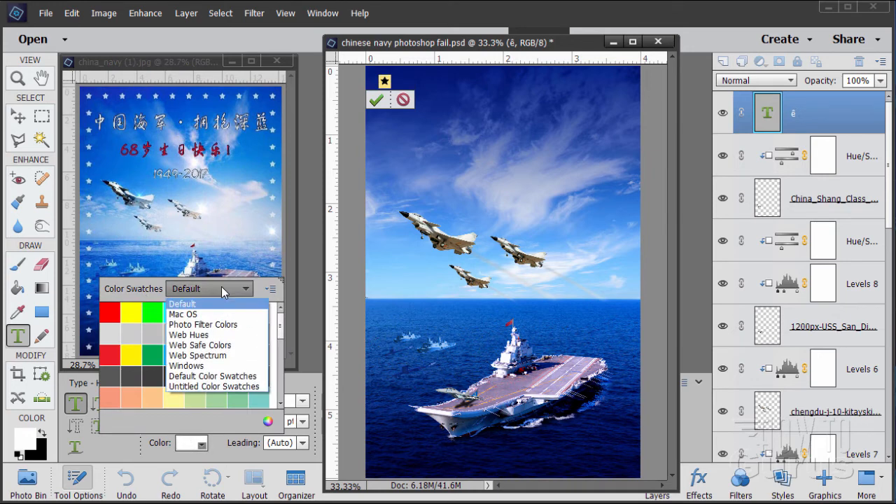
left_click(186, 316)
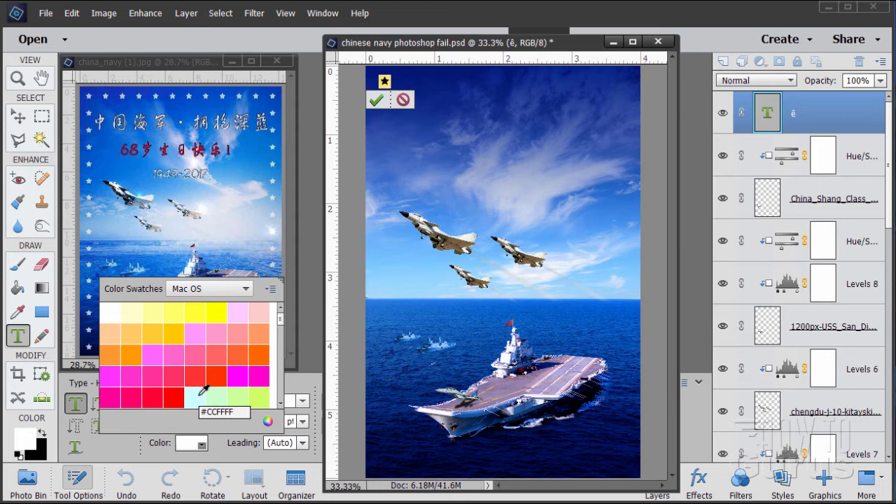
left_click(200, 394)
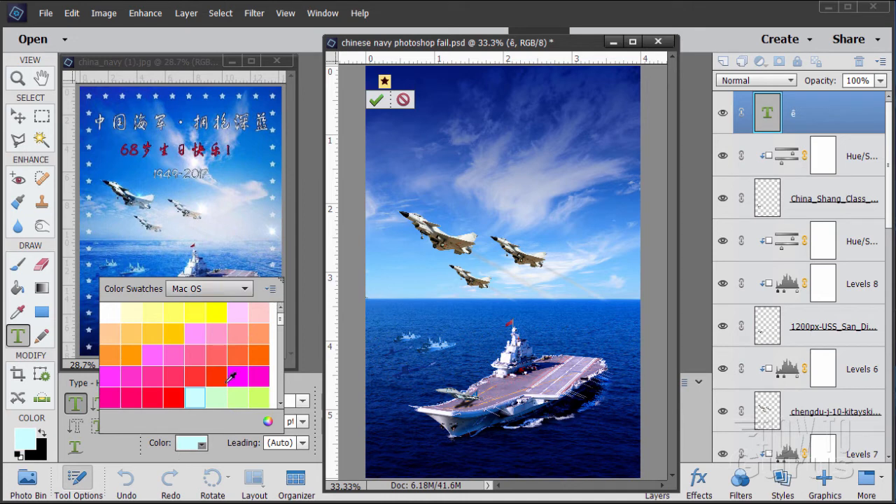
left_click(186, 446)
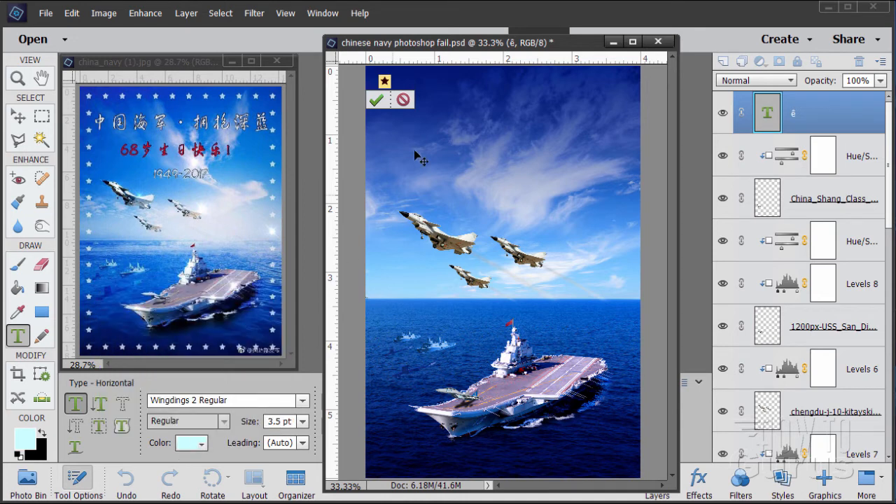
Step: Copy the star in the text line and paste a second one after it, leaving a gap between them
left_click(381, 79)
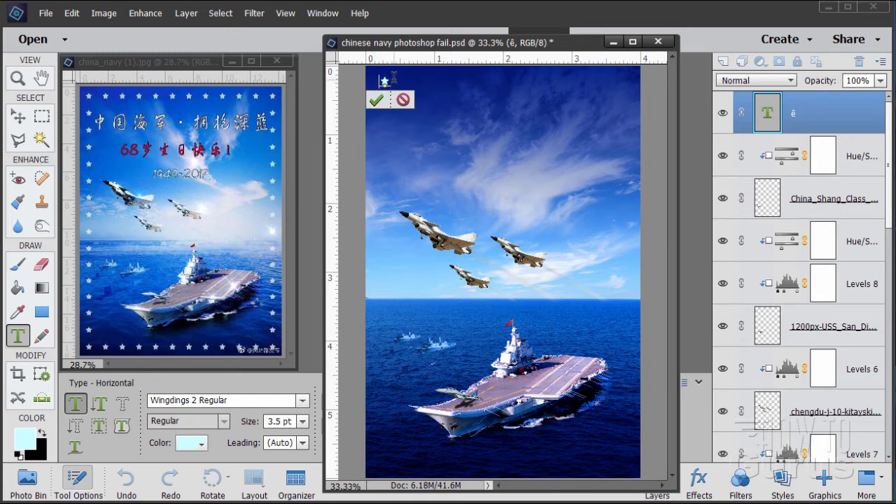
left_click_drag(393, 78, 380, 80)
right_click(384, 80)
left_click(410, 128)
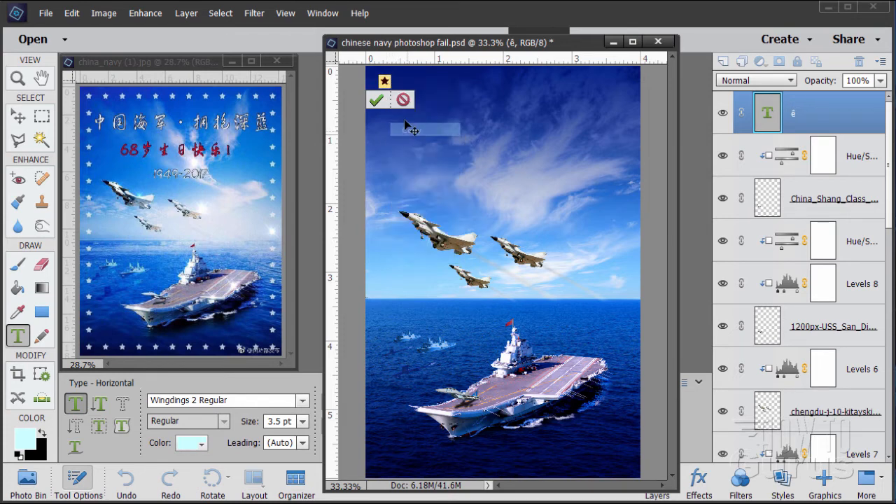
left_click(393, 80)
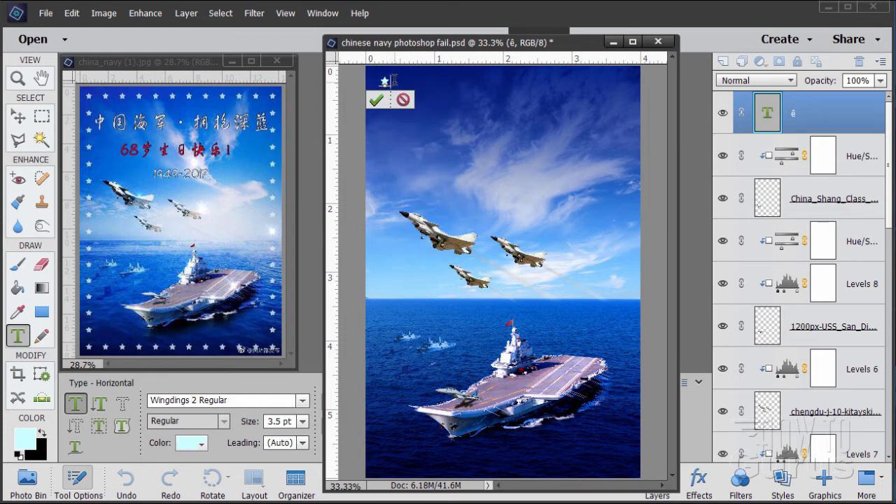
key("ctrl+v")
right_click(397, 80)
left_click(418, 144)
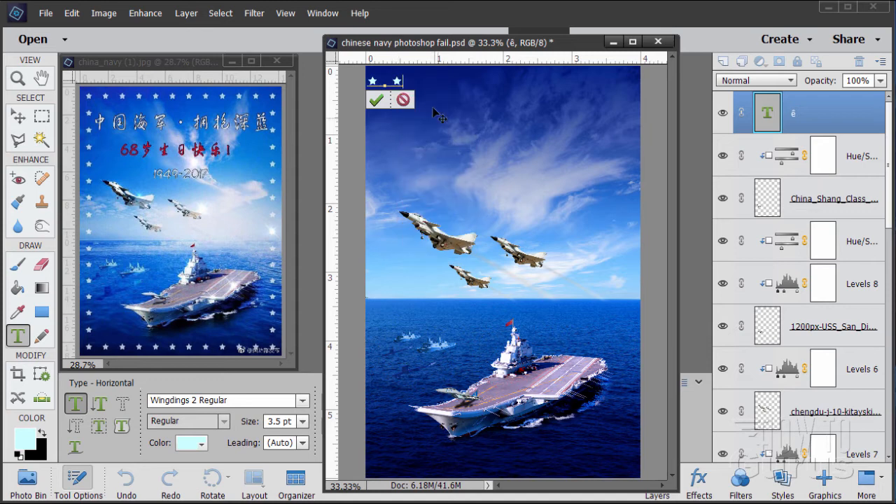
Step: Left-align the two-star text line, shifting the image window aside to reach the alignment options
left_click_drag(416, 42, 526, 37)
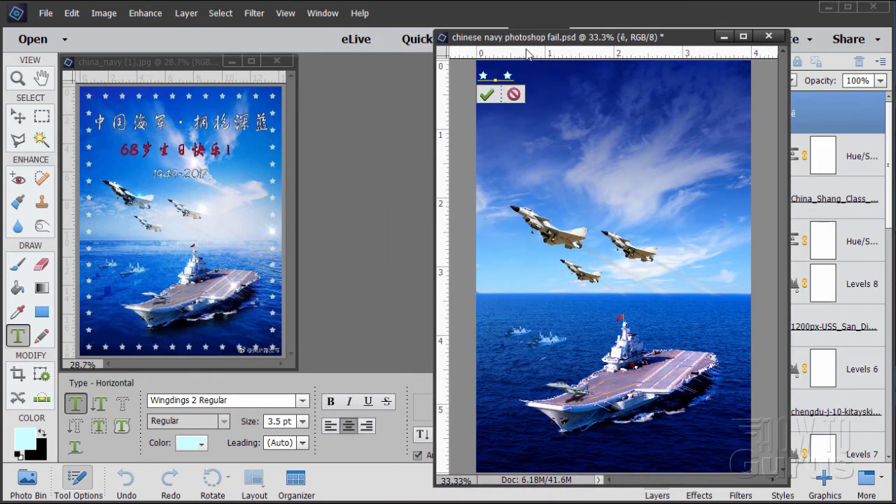
left_click_drag(515, 76, 468, 76)
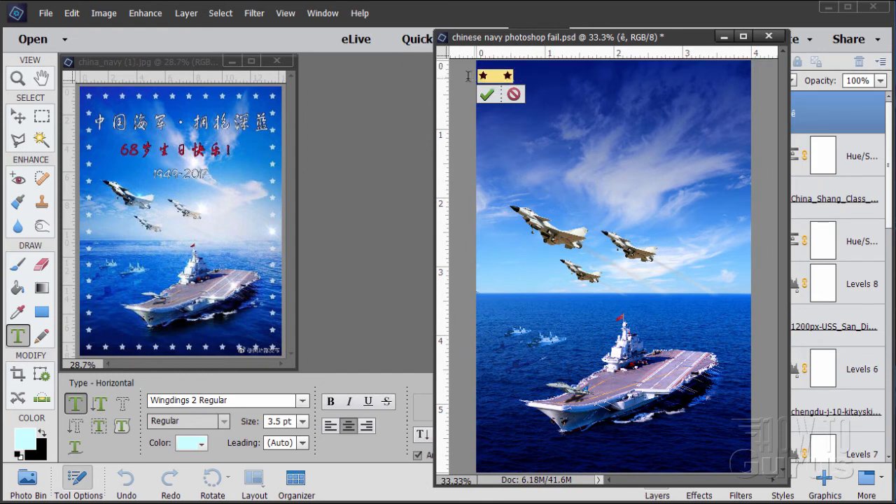
left_click(328, 429)
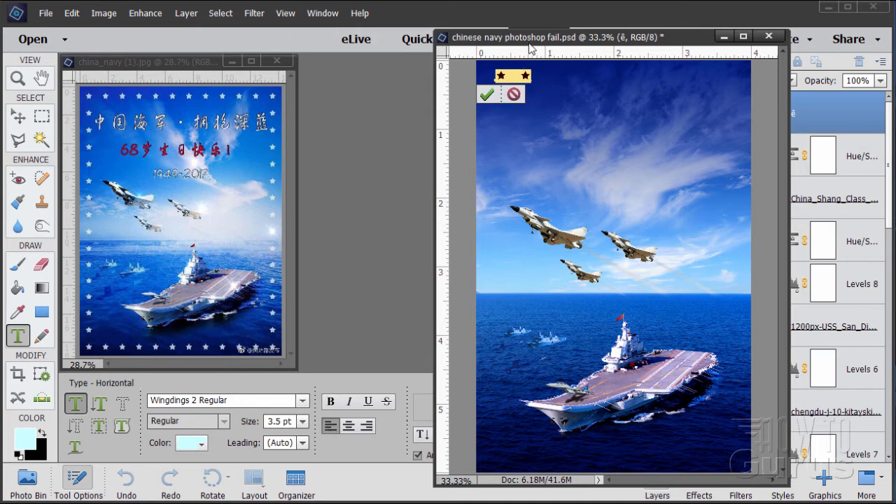
left_click_drag(526, 39, 404, 35)
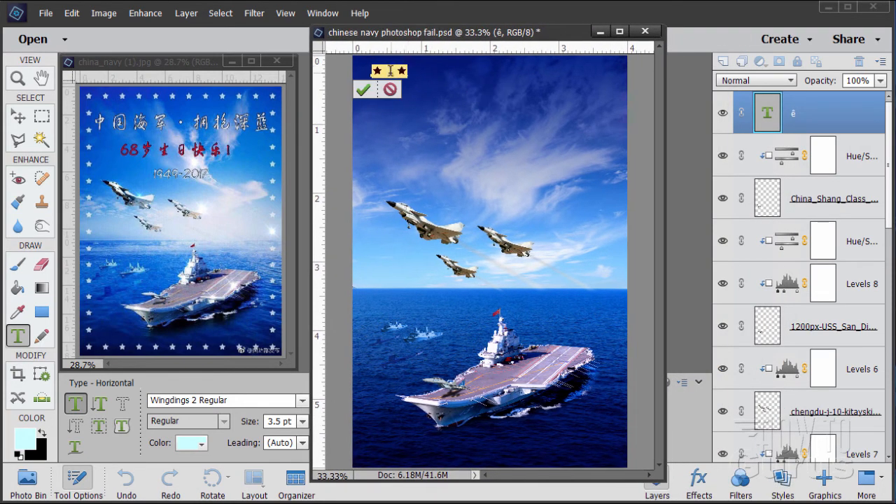
Step: Extend the text with evenly spaced pasted stars to a row of eleven across the image's upper edge and commit it
left_click(390, 71)
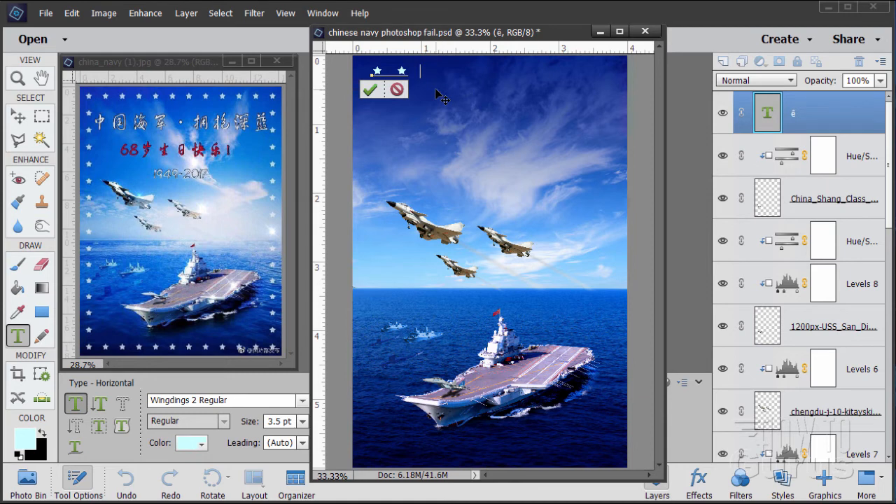
key("ctrl")
key("ctrl+v")
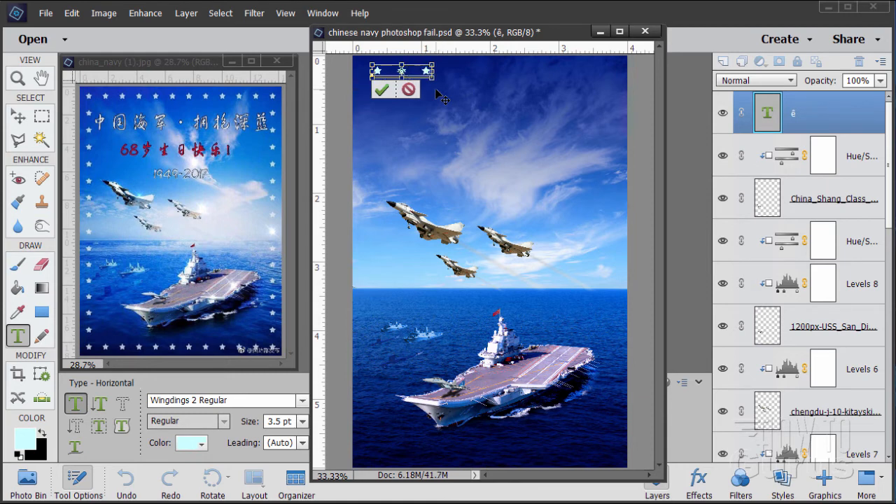
key("ctrl+v")
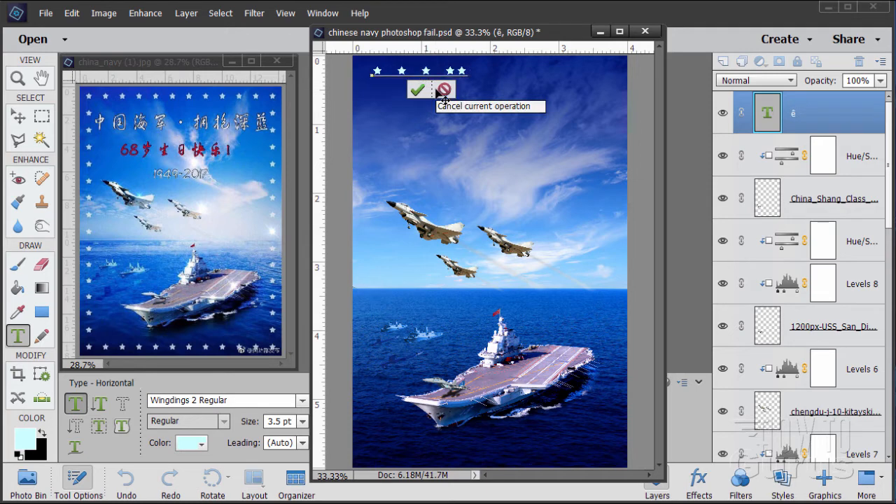
key("ctrl+v")
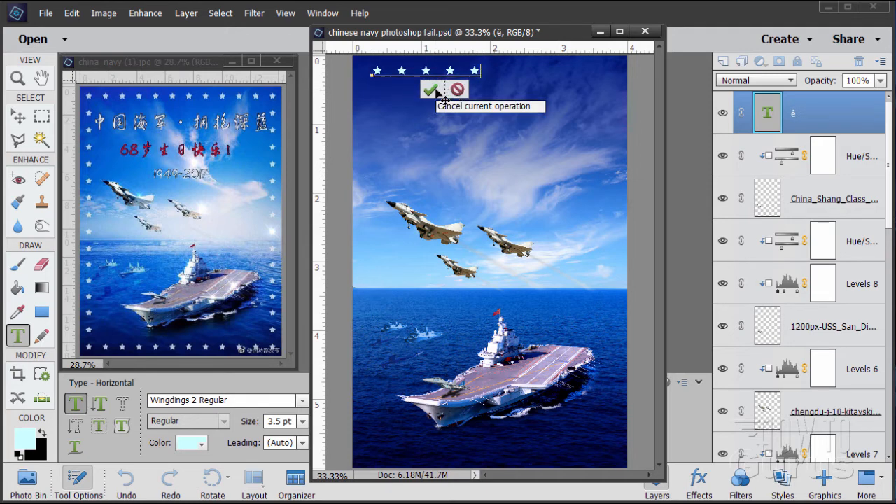
key("ctrl+v")
key("ctrl+v")
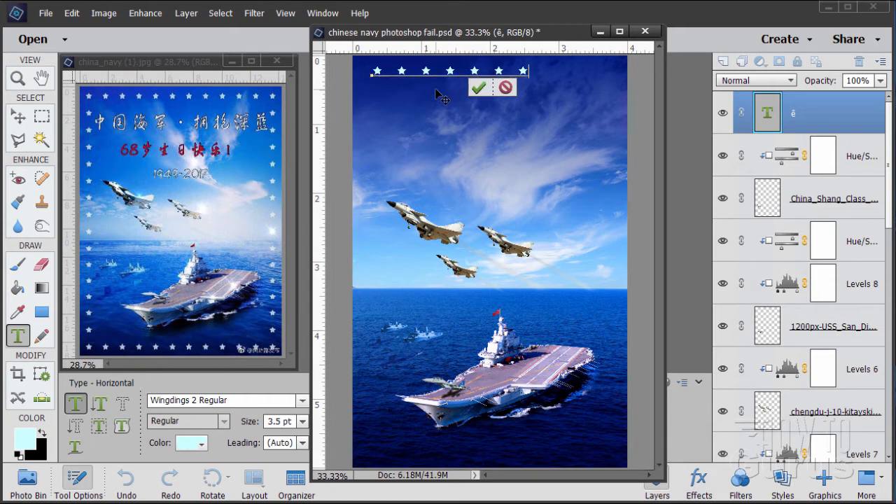
type("ê")
type("ê")
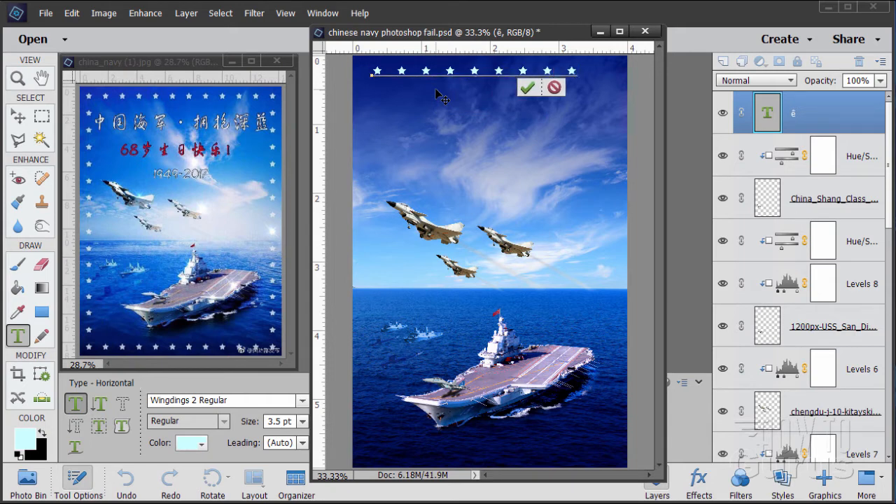
type("ê")
type("★")
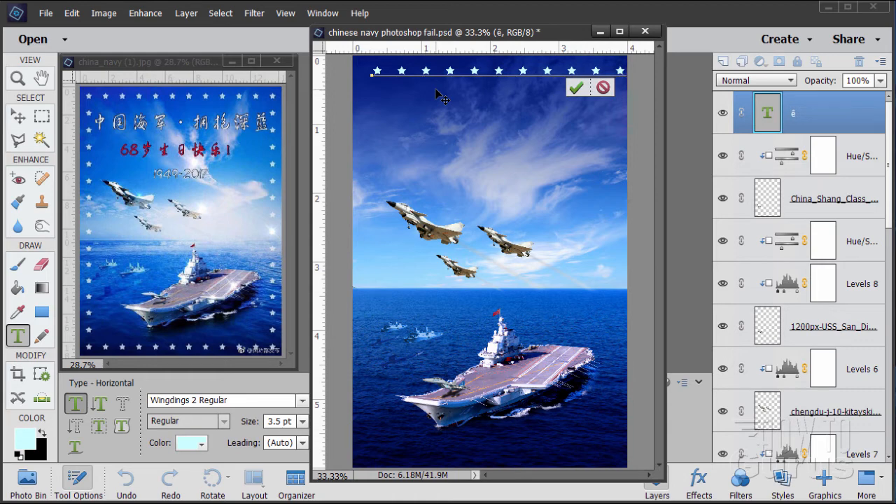
left_click(575, 89)
Step: Nudge the star row left with the Move tool to centre it across the image, then deselect it
key("v")
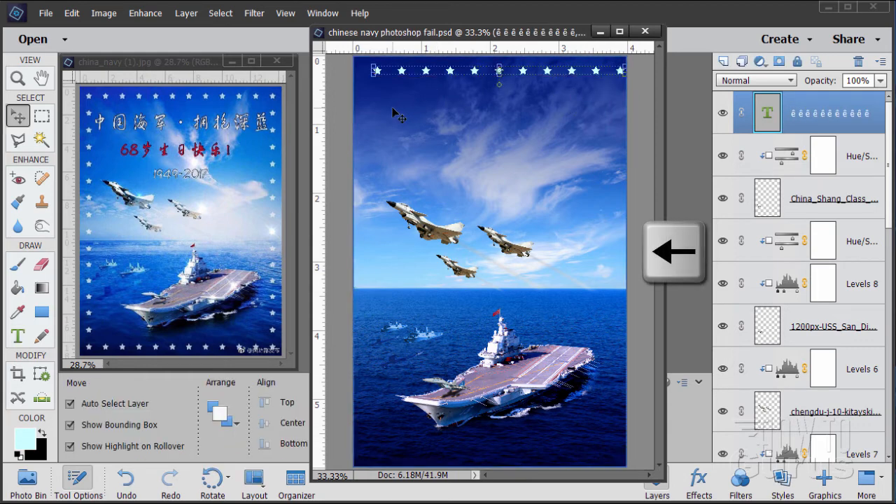
key("Left")
key("Left")
key("Left")
key("Left")
key("Left")
key("Left")
key("Left")
key("Left")
key("Left")
key("Left")
key("Left")
key("Left")
key("Left")
key("Left")
key("Left")
key("Left")
key("Left")
key("Left")
key("Left")
key("Left")
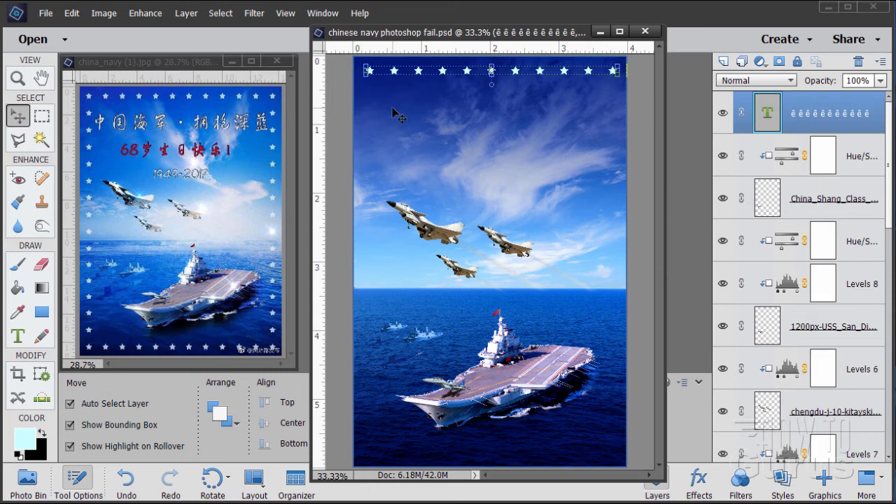
left_click(543, 95)
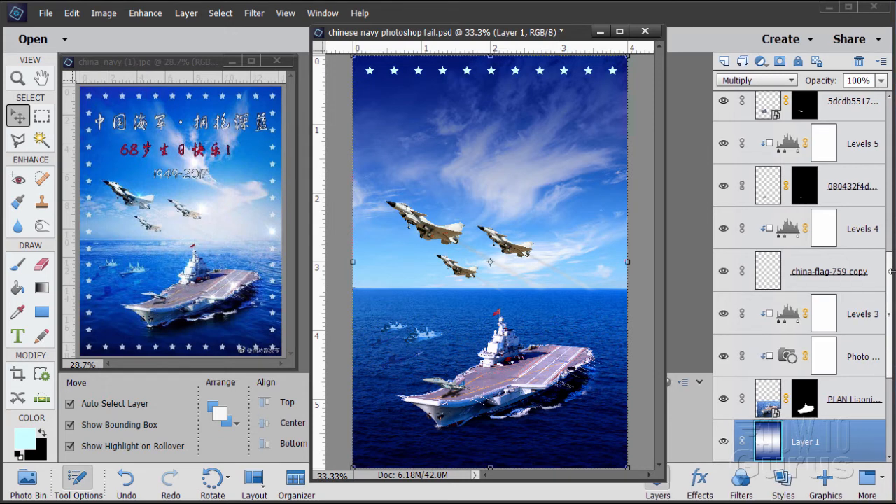
Step: Duplicate the star row's text layer
left_click_drag(891, 299, 889, 102)
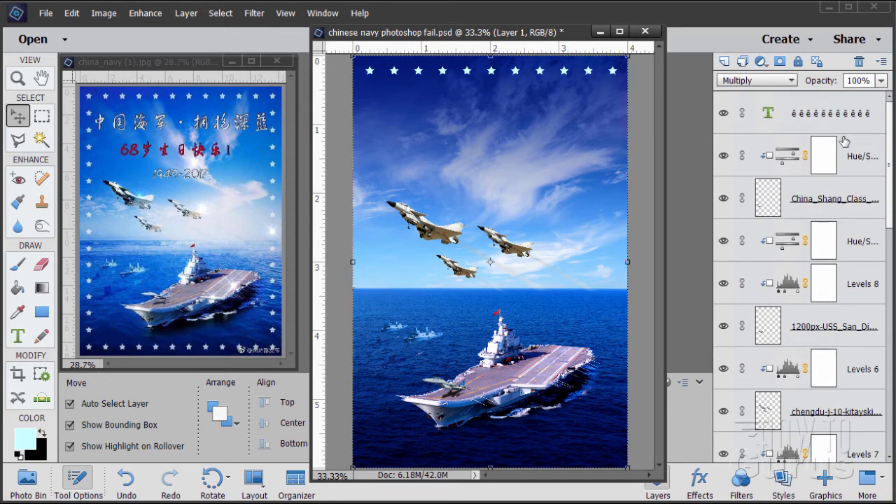
left_click(779, 120)
left_click(779, 120)
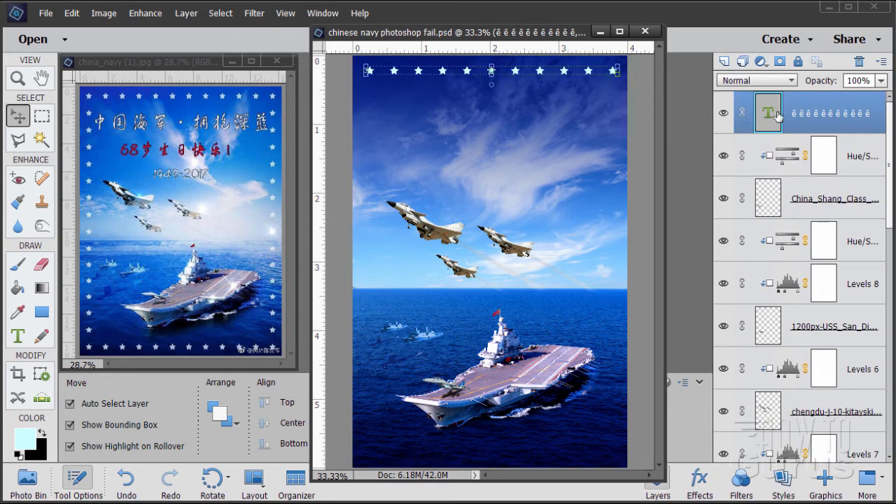
left_click_drag(779, 119, 724, 60)
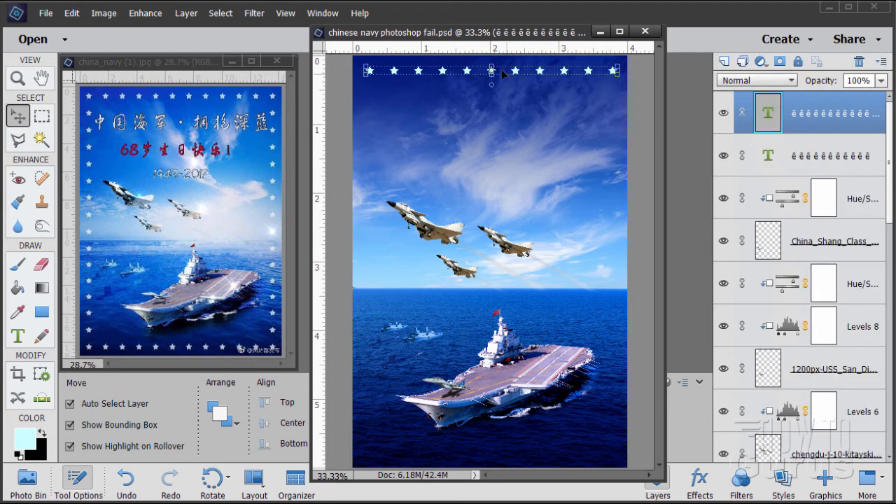
Step: Move the duplicated star row down to the image's lower edge, matching the upper row's margin, and deselect it
left_click_drag(470, 75, 464, 453)
key("Down")
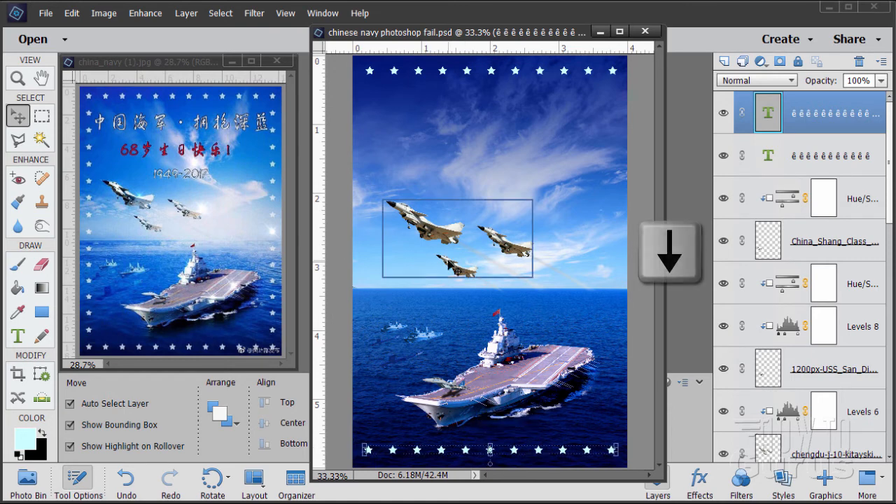
key("Down")
key("Down")
key("Down")
key("Down")
key("Down")
key("Down")
key("Down")
key("Down")
key("Down")
key("Down")
key("Down")
key("Down")
key("Down")
key("Down")
key("Down")
key("Down")
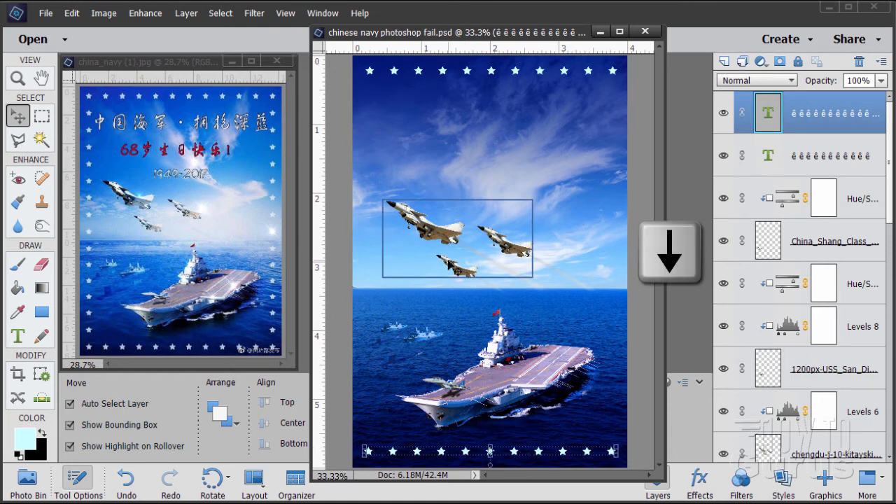
key("Down")
key("Down")
key("Down")
key("Down")
key("Down")
key("Down")
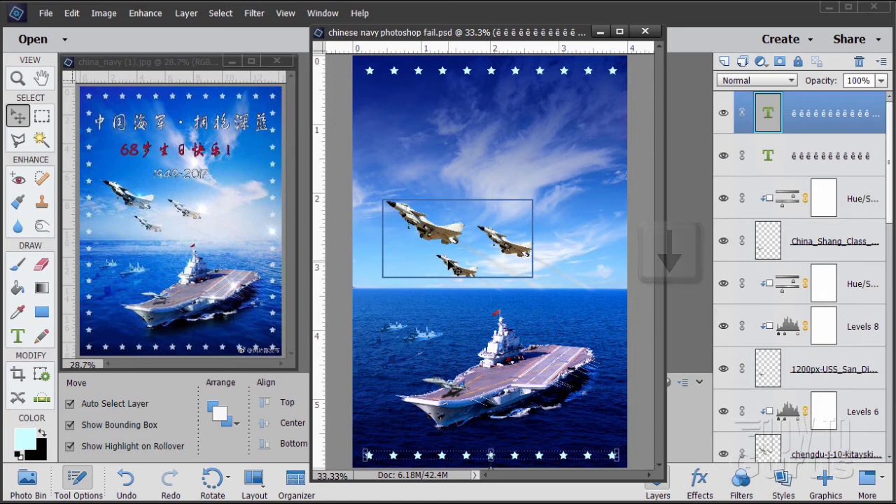
left_click(651, 283)
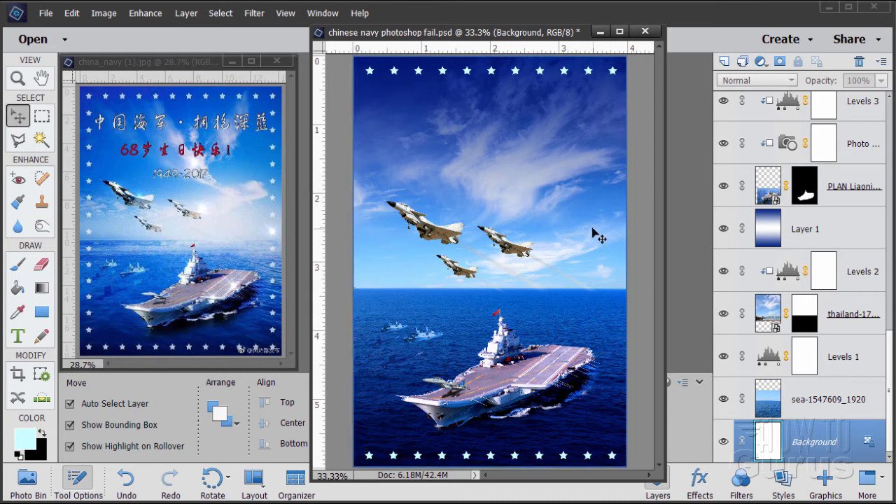
Step: Start a vertical text column of three spaced Wingdings 2 stars below the upper row's first star, on a new layer above the star rows
left_click(18, 337)
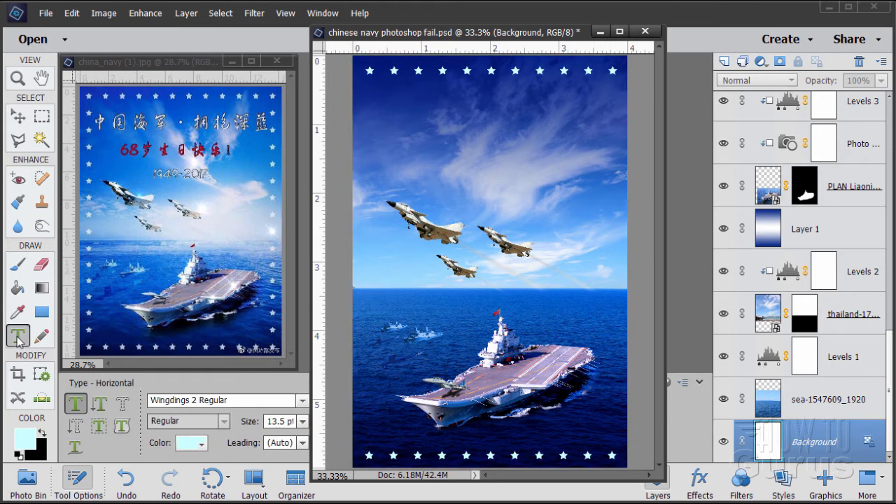
left_click(103, 407)
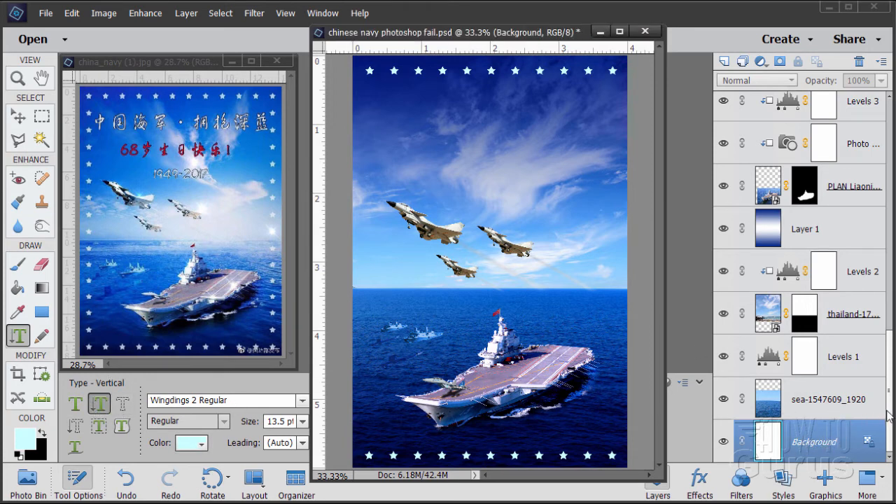
left_click_drag(890, 413, 889, 179)
left_click(842, 115)
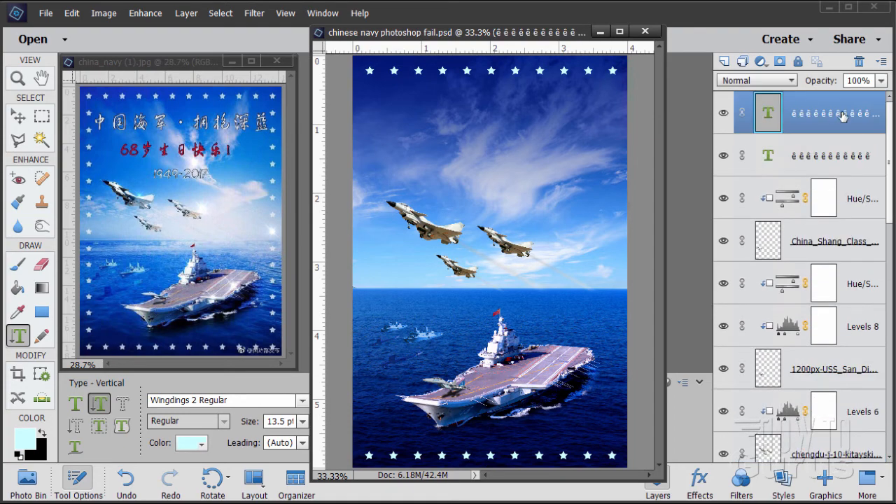
left_click(368, 91)
type("ê")
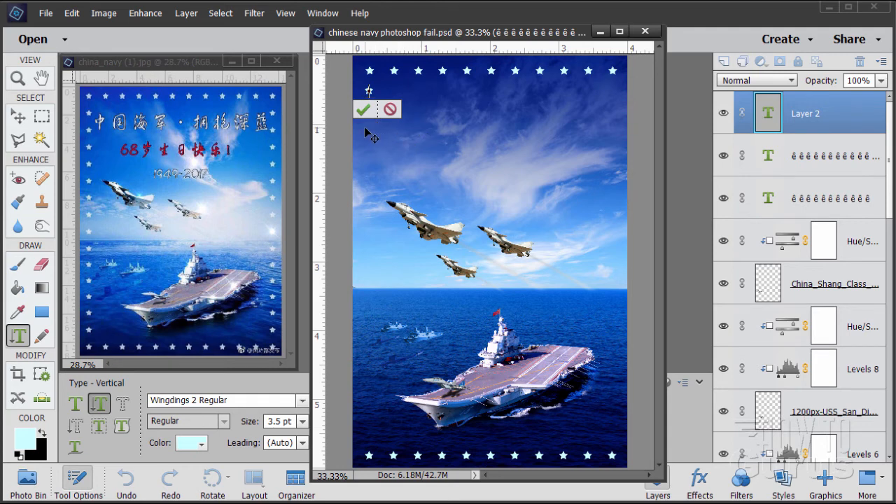
type("ê ê ê")
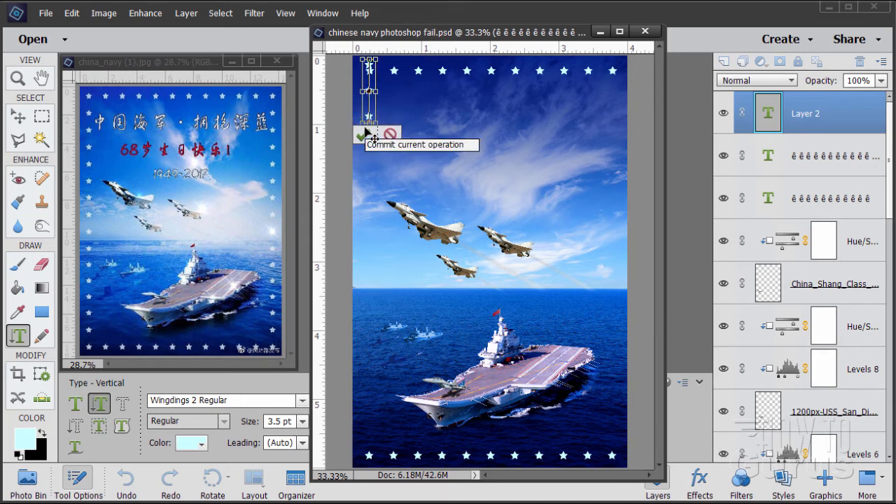
left_click(366, 131)
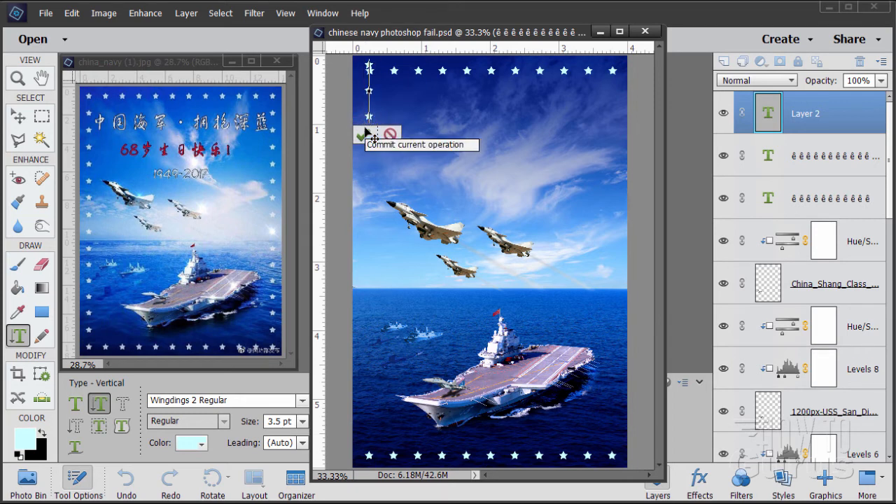
Step: Select the vertical star text and top-align it so the column runs downward from its insertion point
left_click_drag(394, 40, 480, 42)
left_click_drag(459, 123, 463, 13)
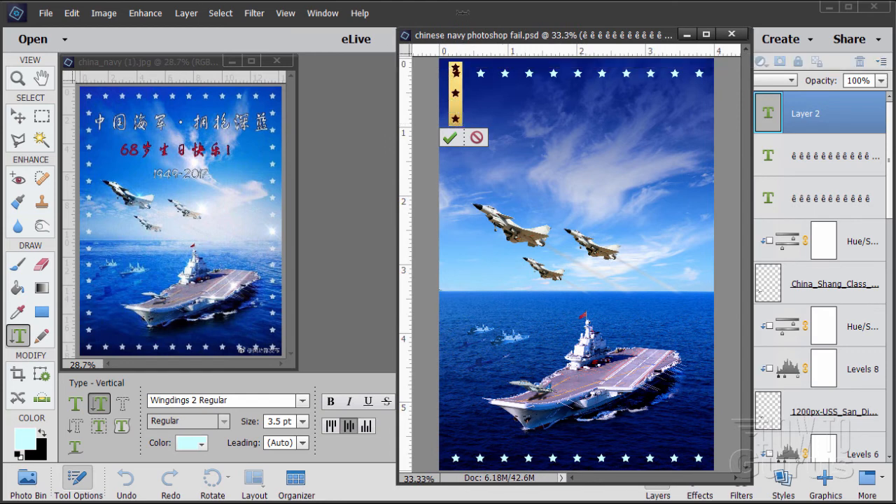
left_click(333, 429)
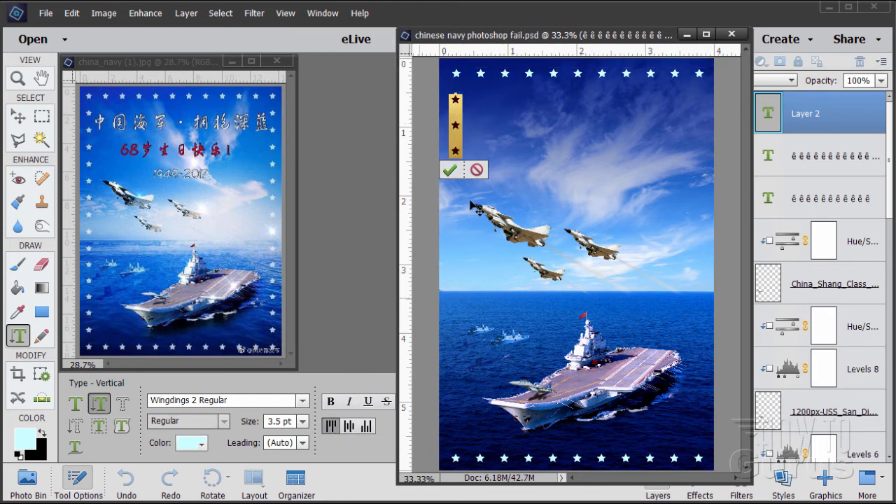
Step: Extend the vertical star text to fourteen evenly spaced stars down the image's left side, commit it and deselect the layer
left_click(456, 154)
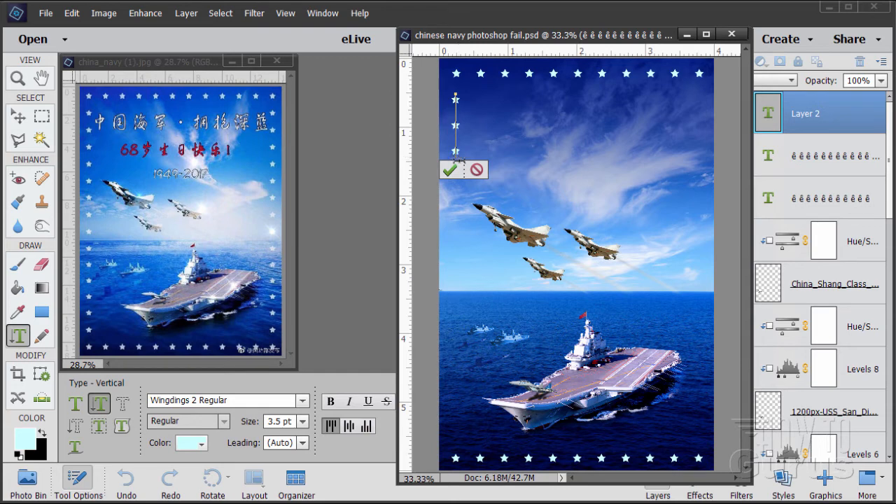
type("êê")
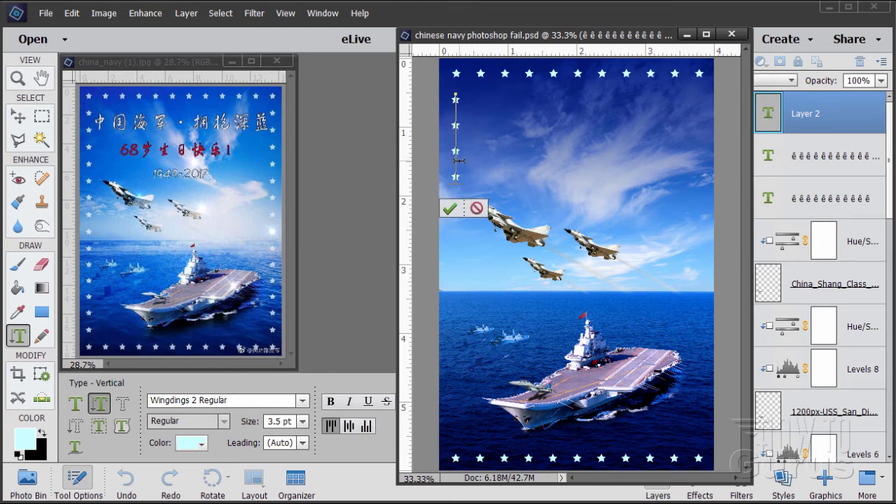
type("êêê")
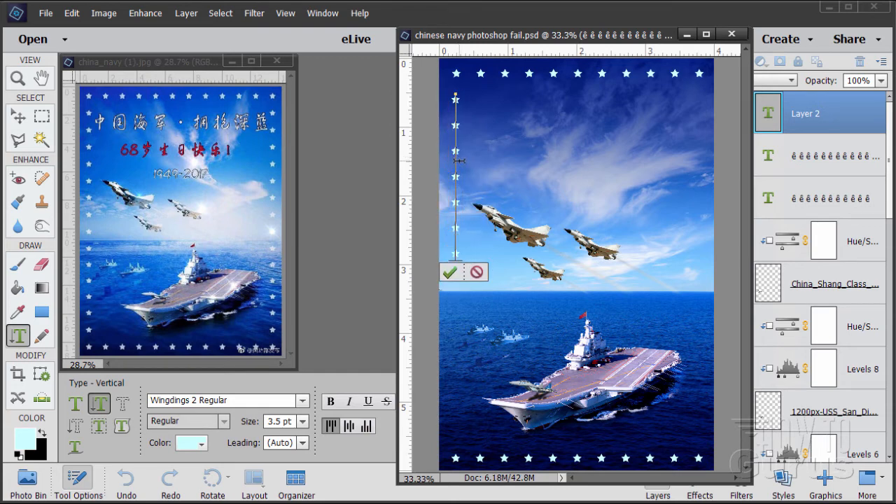
type("êêê")
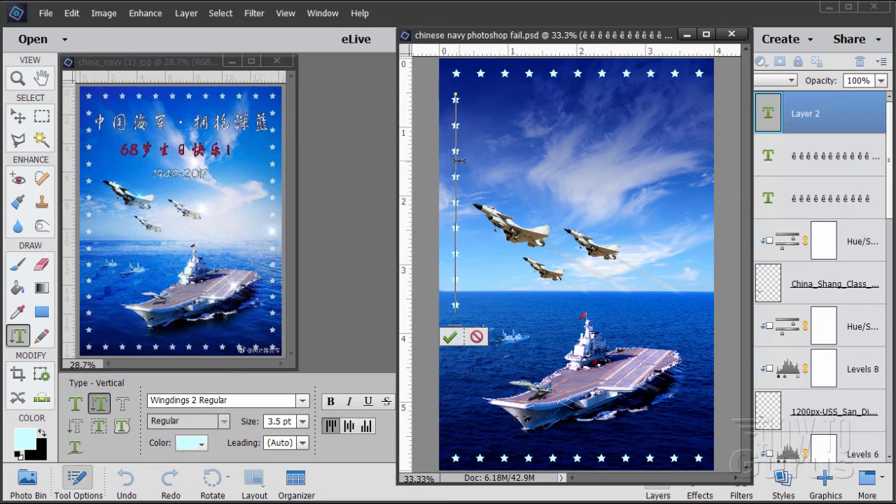
type("êêê")
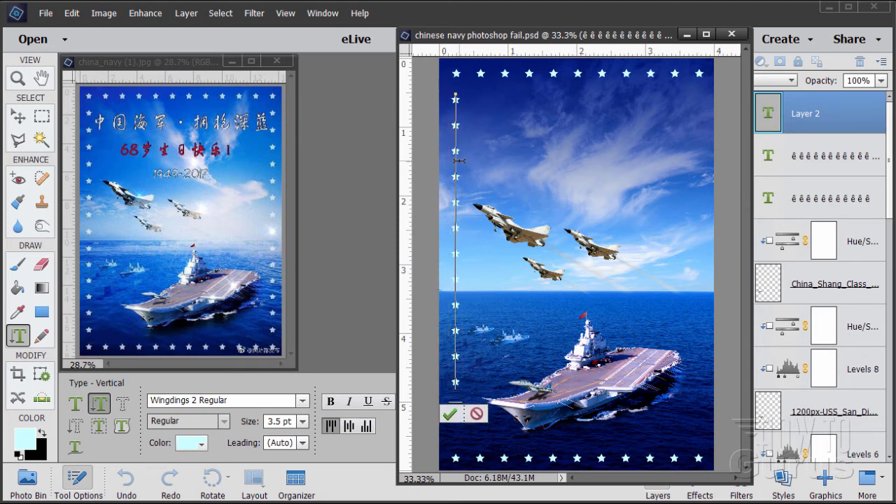
type("êê")
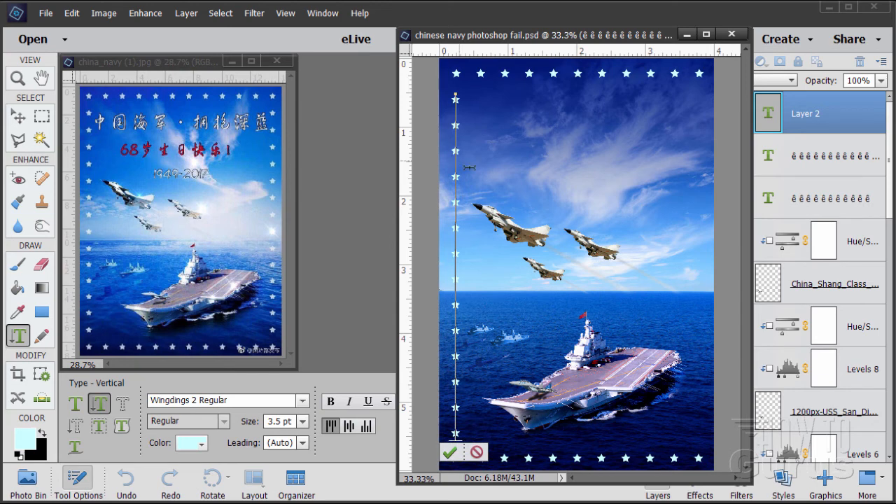
left_click(449, 452)
key("v")
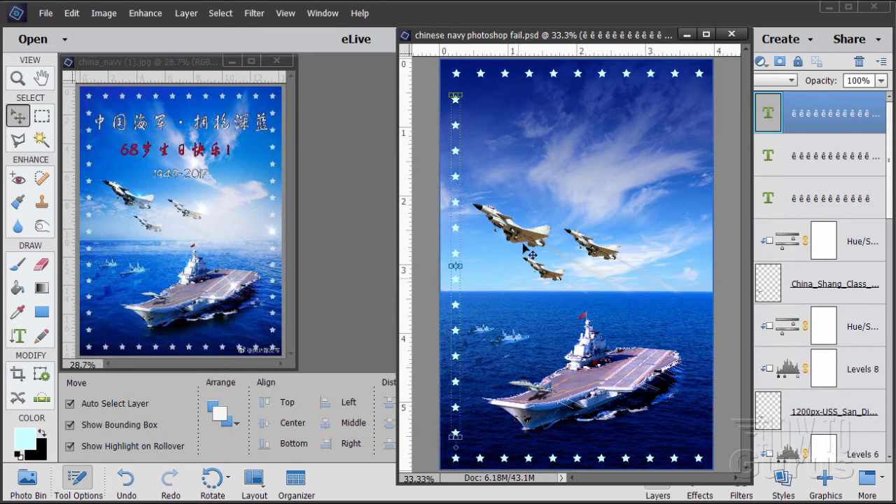
left_click(424, 172)
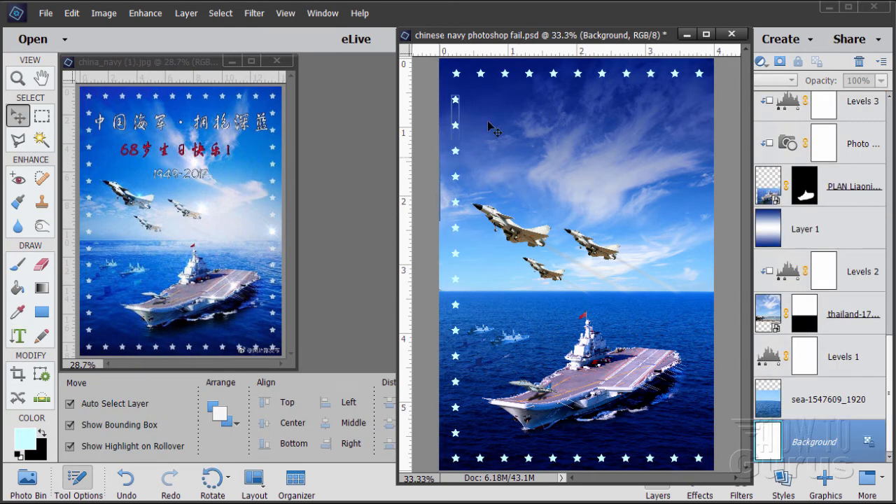
Step: Duplicate the vertical star column's text layer
left_click_drag(532, 41, 450, 45)
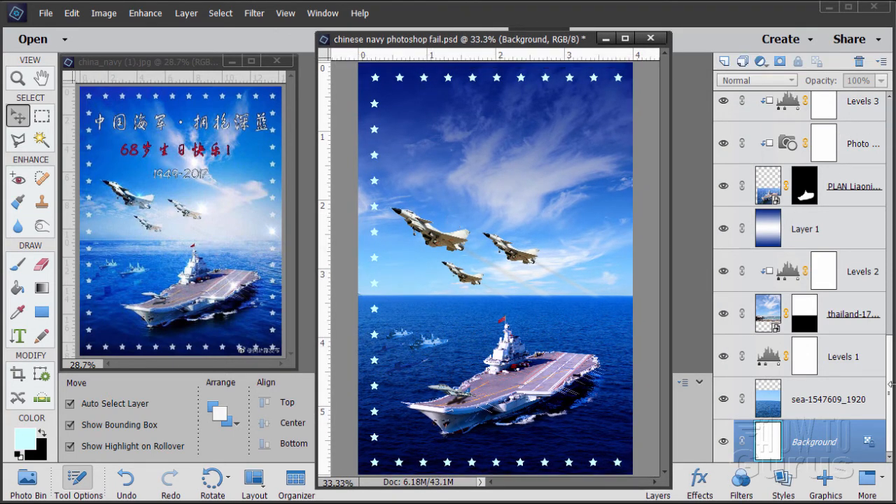
scroll(893, 420, "up", 10)
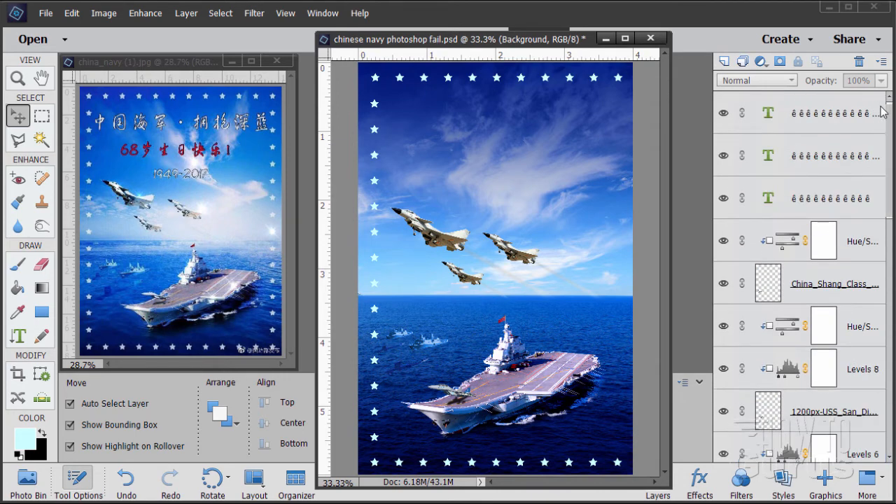
left_click(805, 112)
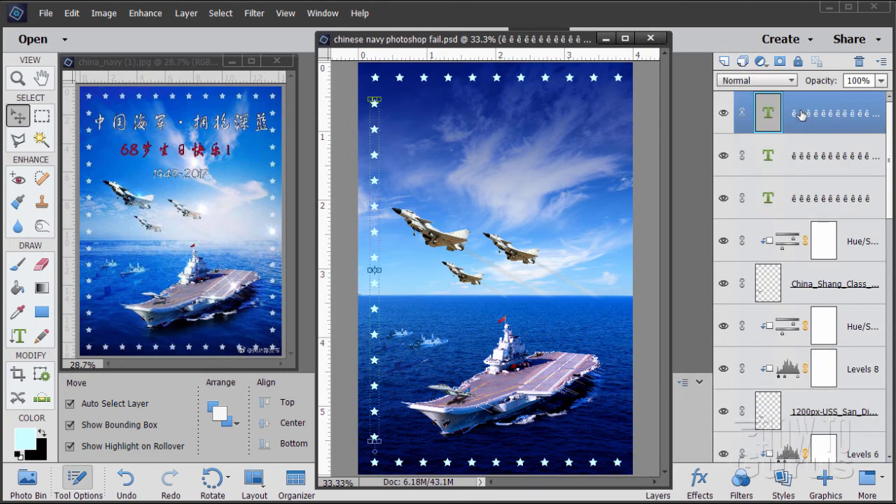
left_click_drag(804, 112, 724, 62)
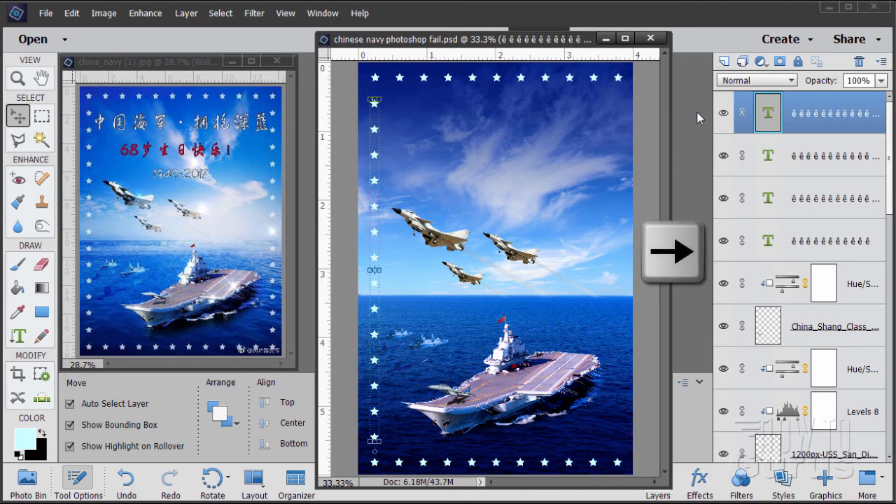
Step: Move the duplicated star column horizontally to the image's right edge, lining it up with the last stars of the upper and lower rows
key("shift+Right")
key("shift+Right")
key("shift+Right")
key("shift+Right")
key("shift+Right")
key("shift+Right")
key("shift+Right")
key("shift+Right")
key("shift+Right")
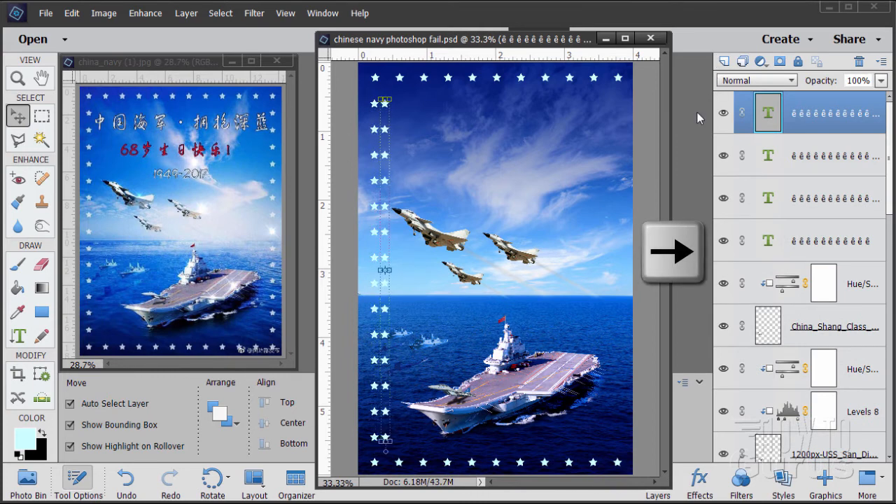
key("shift+Right")
key("shift+Right")
key("shift+Right")
key("shift+Right")
key("shift+Right")
key("shift+Right")
key("shift+Right")
key("shift+Right")
key("shift+Right")
key("shift+Right")
key("shift+Right")
key("shift+Right")
key("shift+Right")
key("shift+Right")
key("shift+Right")
key("shift+Right")
key("shift+Right")
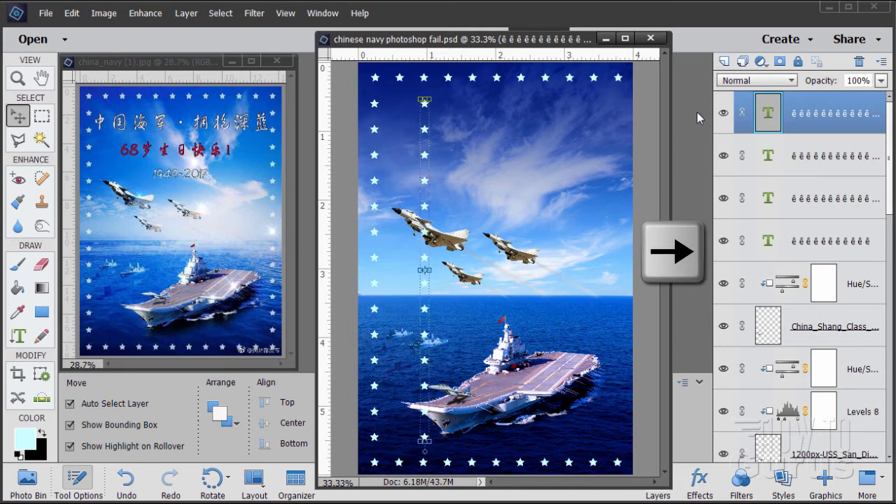
key("shift+Right")
key("shift+Right")
key("shift+Right")
key("shift+Right")
key("shift+Right")
key("shift+Right")
key("shift+Right")
key("shift+Right")
key("shift+Right")
key("shift+Right")
key("shift+Right")
key("shift+Right")
key("shift+Right")
key("shift+Right")
key("shift+Right")
key("shift+Right")
key("shift+Right")
key("shift+Right")
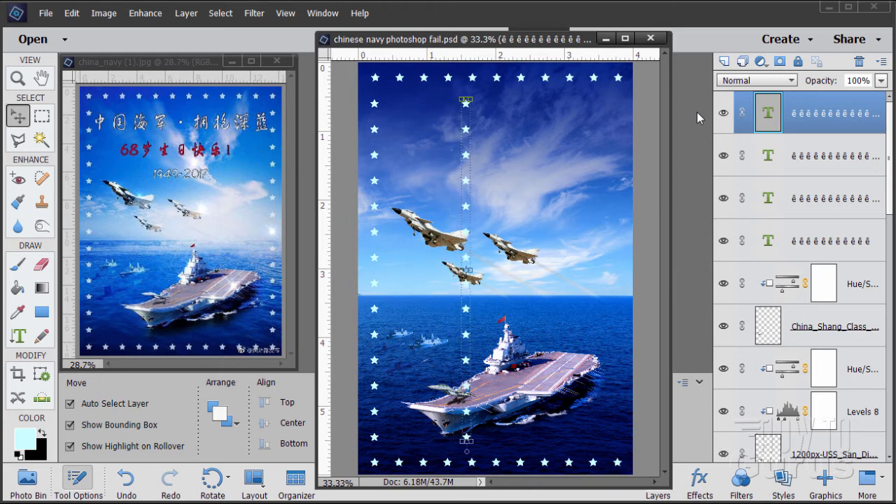
key("shift+Right")
key("shift+Right")
key("shift+Right")
key("shift+Right")
key("shift+Right")
key("shift+Right")
key("shift+Right")
key("shift+Right")
key("shift+Right")
key("shift+Right")
key("shift+Right")
key("shift+Right")
key("shift+Right")
key("shift+Right")
key("shift+Right")
key("shift+Right")
key("shift+Right")
key("shift+Right")
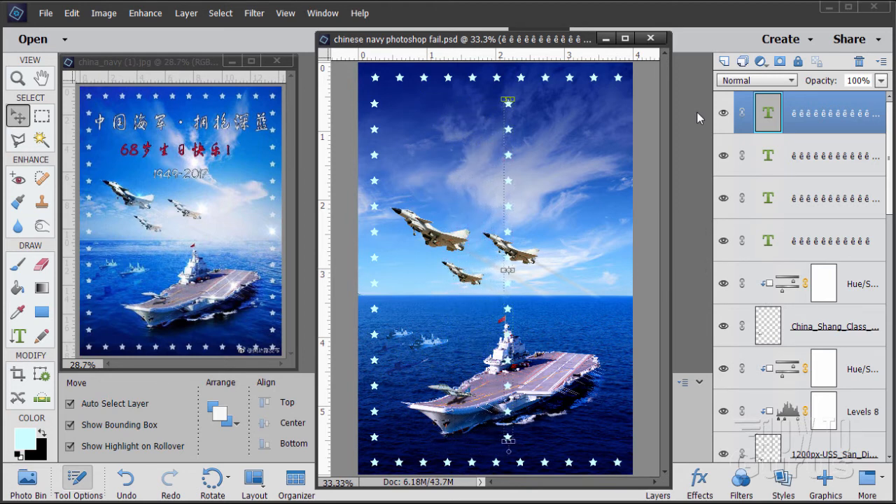
key("shift+Right")
key("shift+Right")
key("shift+Right")
key("shift+Right")
key("shift+Right")
key("shift+Right")
key("shift+Right")
key("shift+Right")
key("shift+Right")
key("shift+Right")
key("shift+Right")
key("shift+Right")
key("shift+Right")
key("shift+Right")
key("shift+Right")
key("shift+Right")
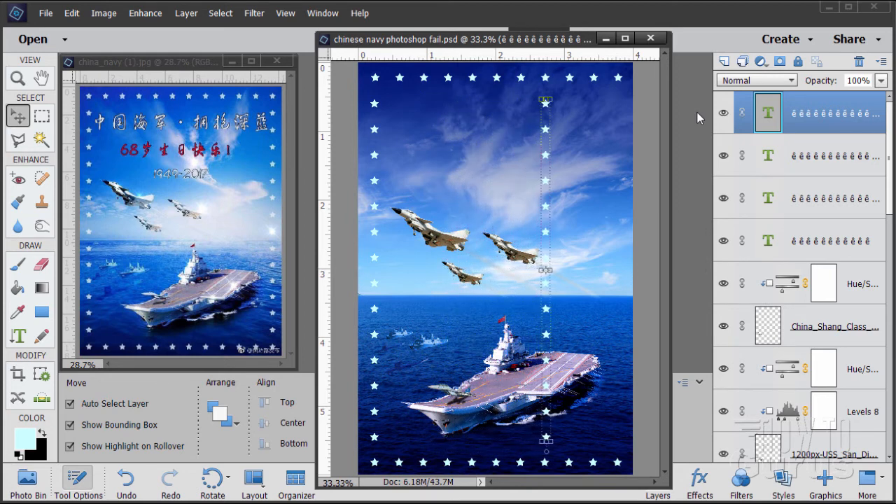
key("shift+Right")
key("shift+Right")
key("shift+Right")
key("shift+Right")
key("shift+Right")
key("shift+Right")
key("shift+Right")
key("shift+Right")
key("shift+Right")
key("shift+Right")
key("shift+Right")
key("shift+Right")
key("shift+Right")
key("shift+Right")
key("shift+Right")
key("shift+Right")
key("shift+Right")
key("shift+Right")
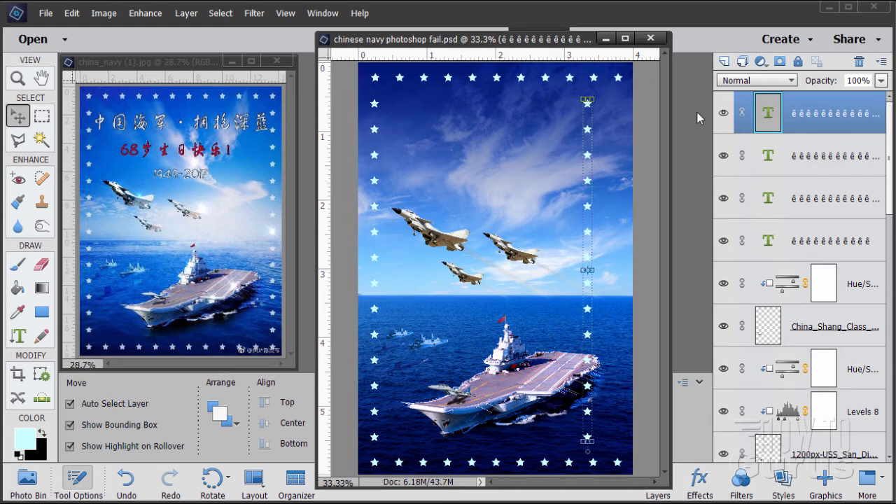
key("shift+Right")
key("shift+Right")
key("shift+Right")
key("shift+Right")
key("shift+Right")
key("shift+Right")
key("shift+Right")
key("shift+Right")
key("shift+Right")
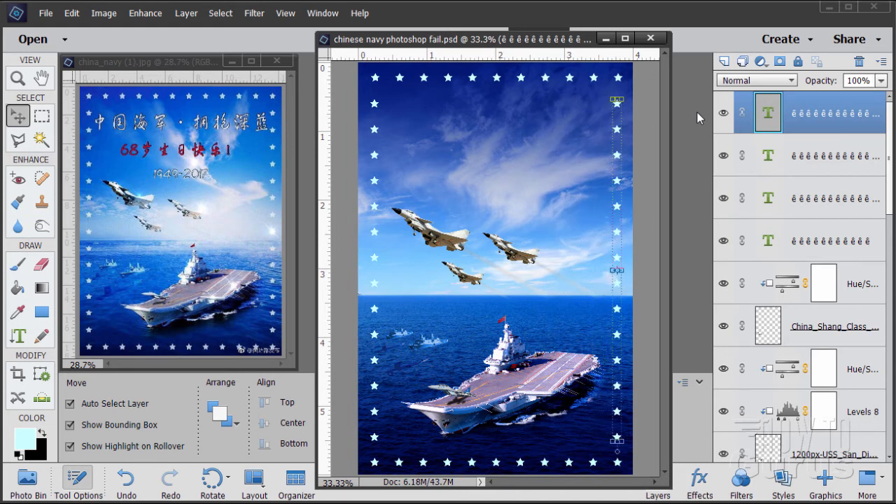
key("Right")
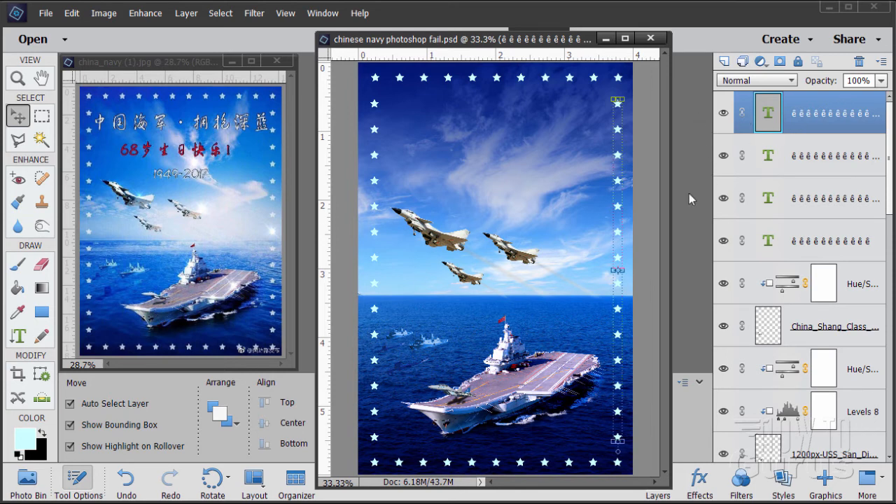
Step: Set the Vertical Type tool's text colour to white from the Default swatches while the right star column is selected
left_click(17, 336)
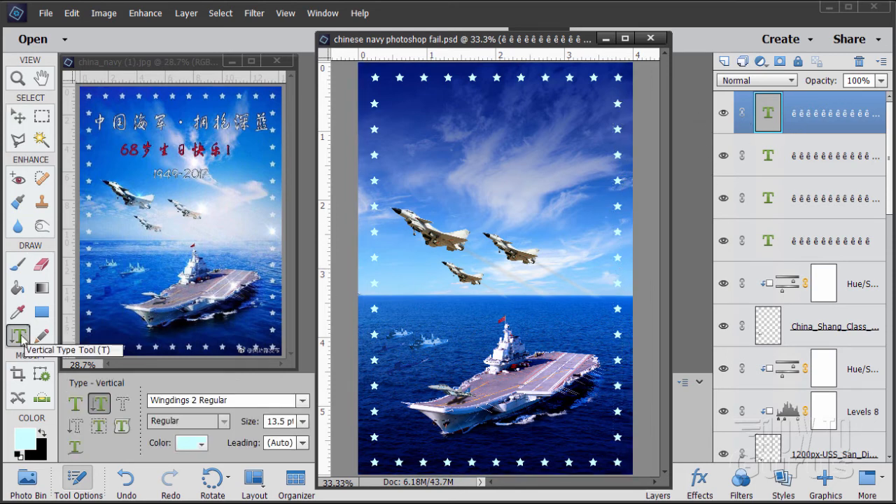
left_click(196, 444)
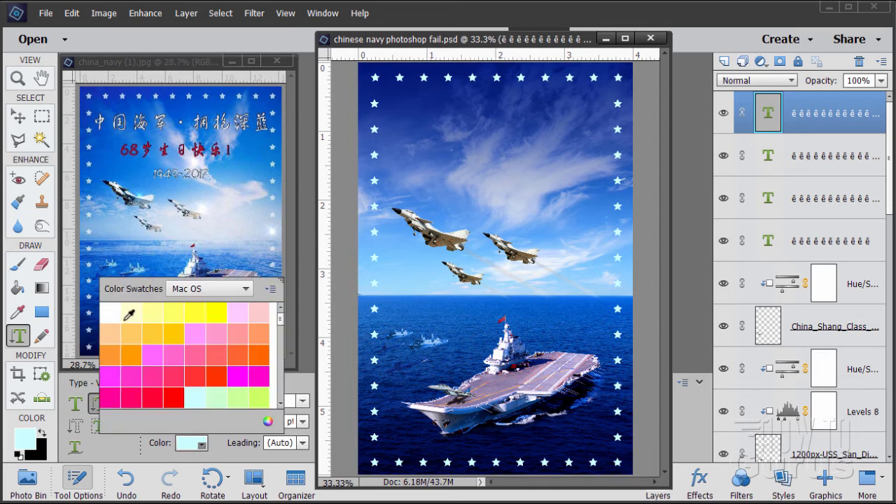
left_click(186, 296)
left_click(187, 301)
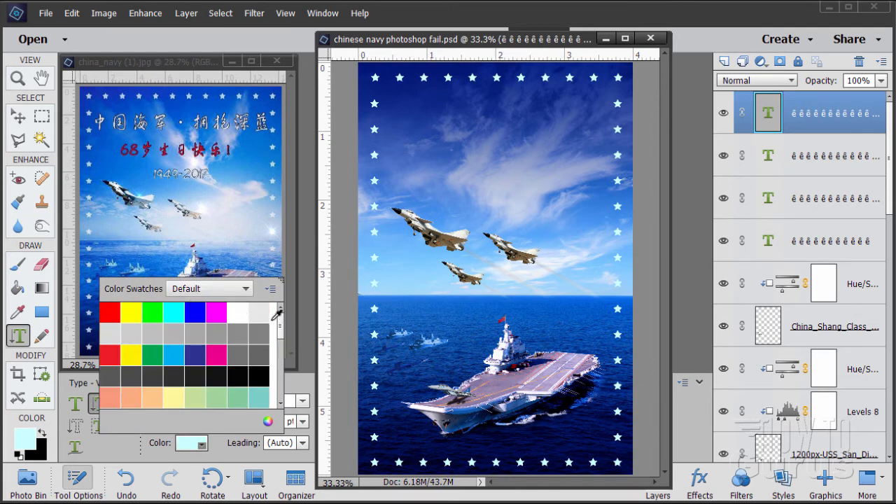
left_click(238, 310)
left_click(138, 457)
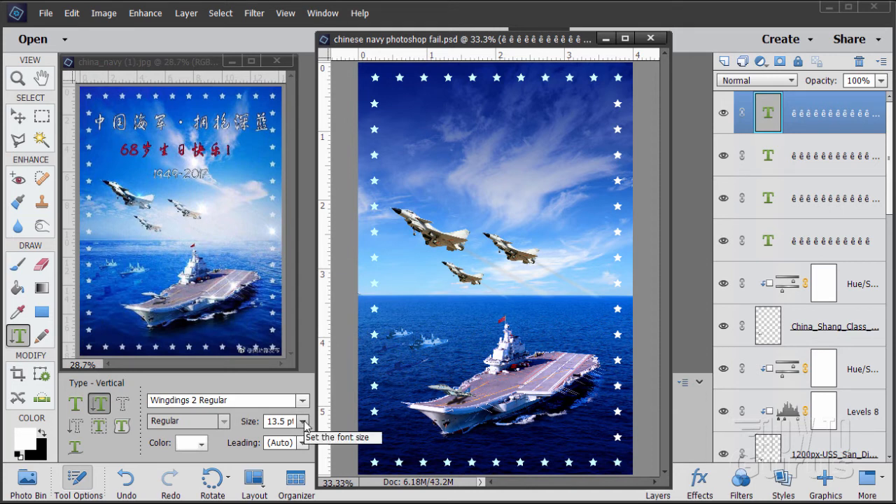
Step: Try a 24 pt font size on the right star column and undo it
left_click(303, 422)
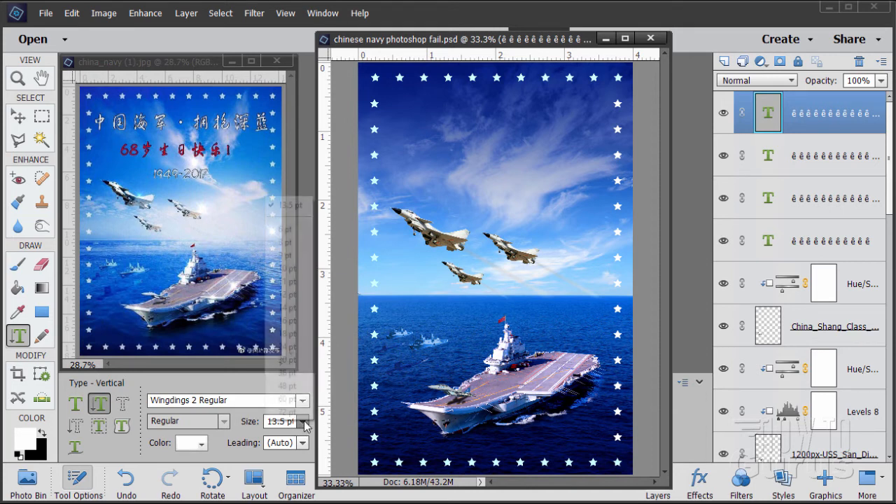
left_click(288, 346)
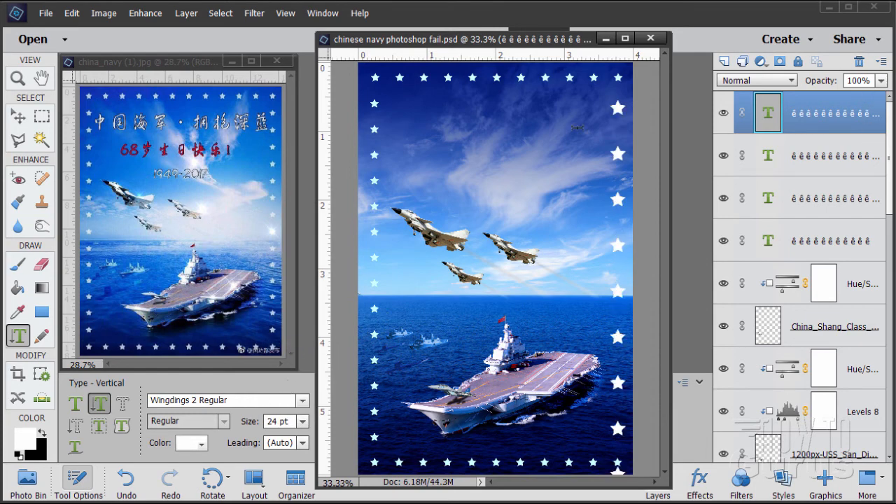
left_click(72, 12)
left_click(71, 29)
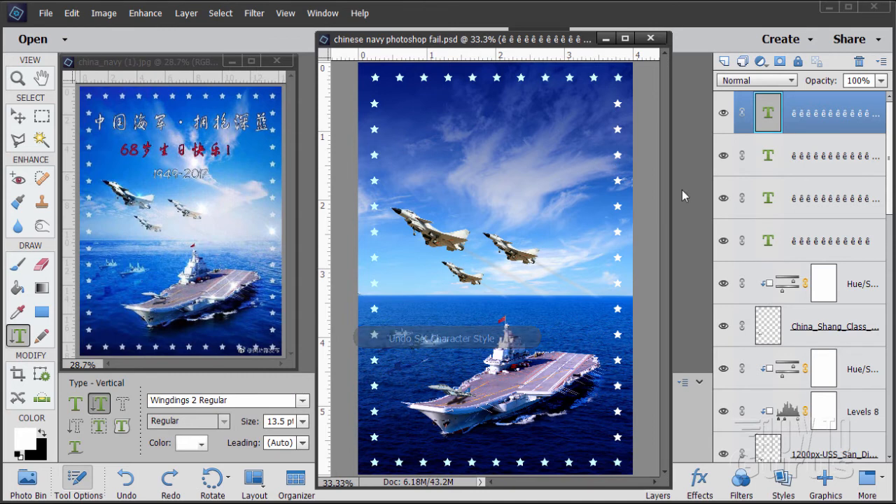
Step: Add a new blank layer above the star text layers and set the Horizontal Type tool's font to Comic Sans MS Regular
left_click(77, 404)
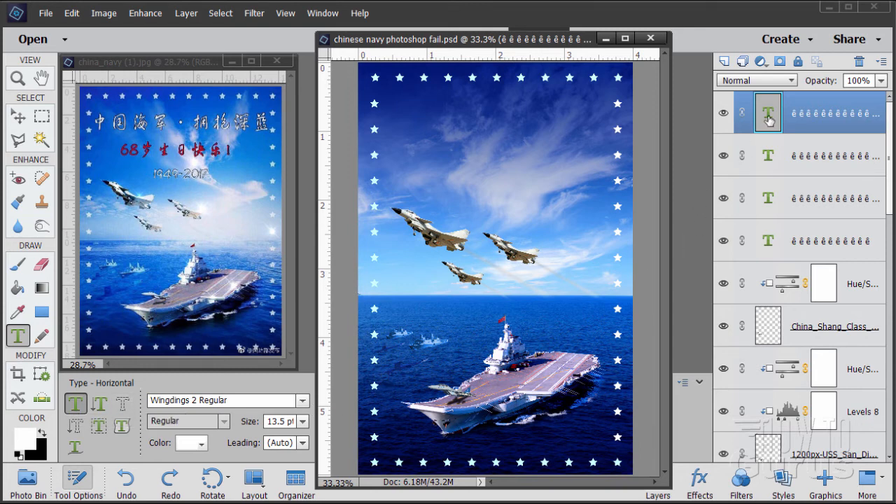
left_click(725, 62)
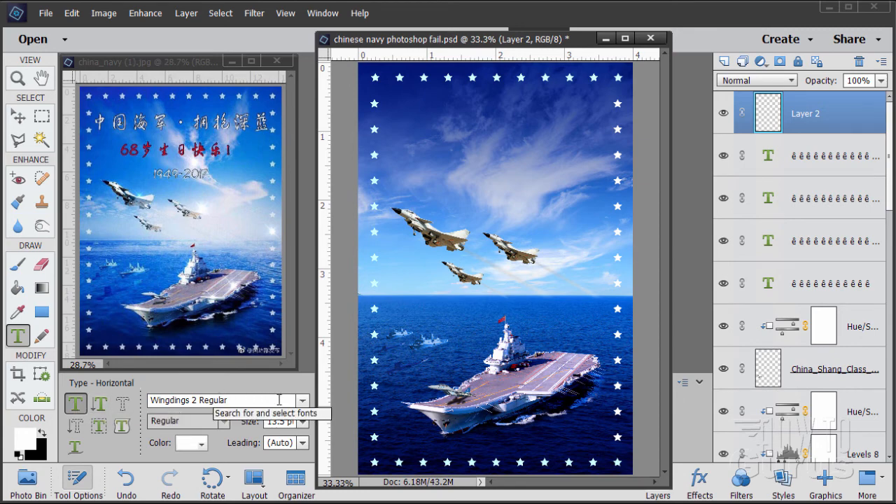
left_click(302, 400)
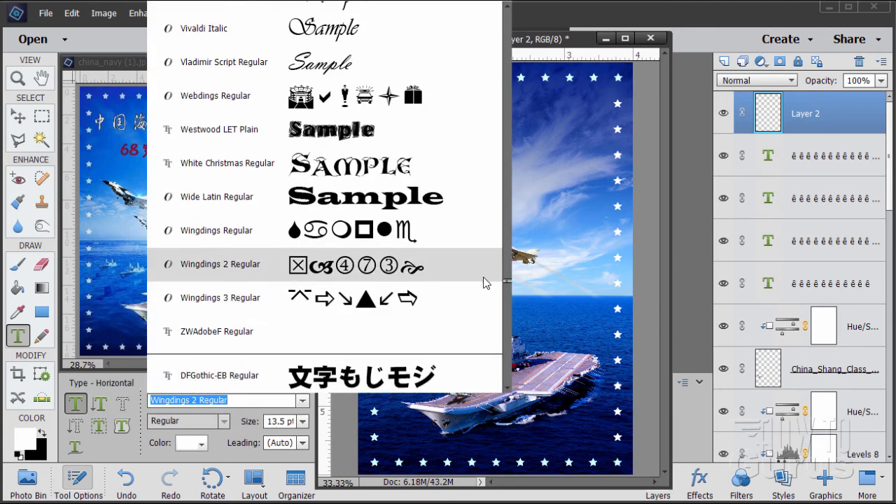
left_click_drag(508, 286, 508, 91)
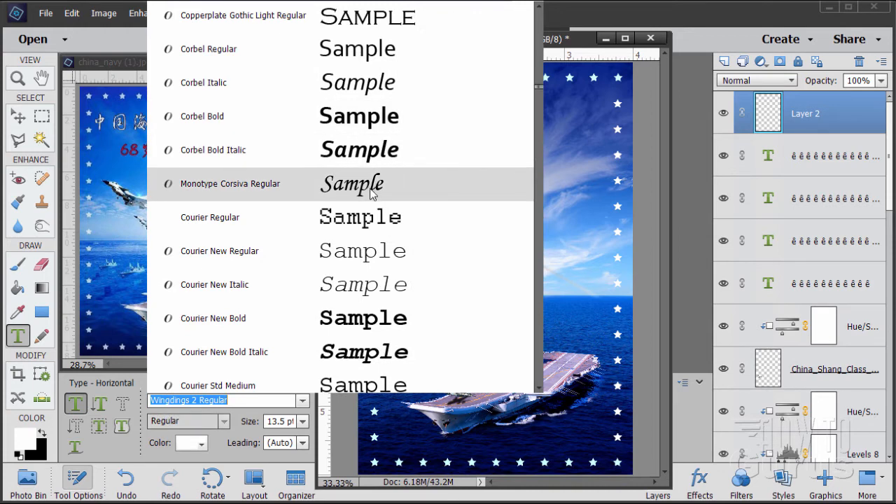
scroll(371, 194, "up", 3)
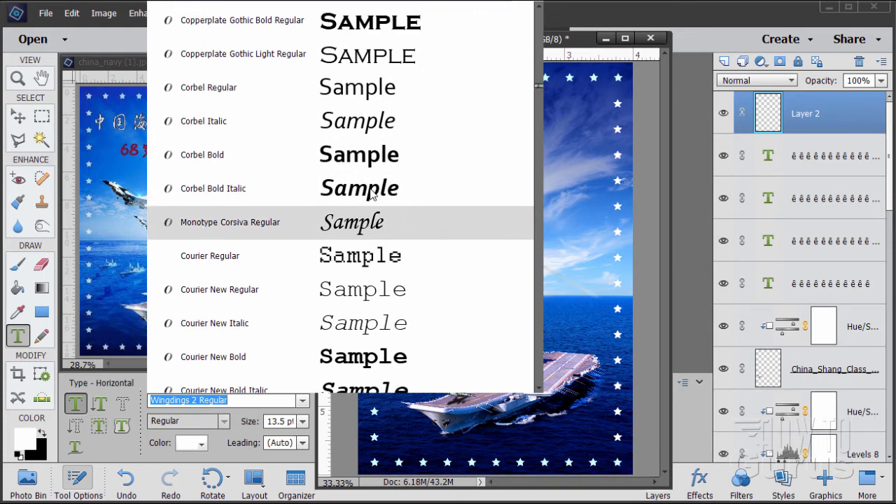
scroll(371, 194, "up", 3)
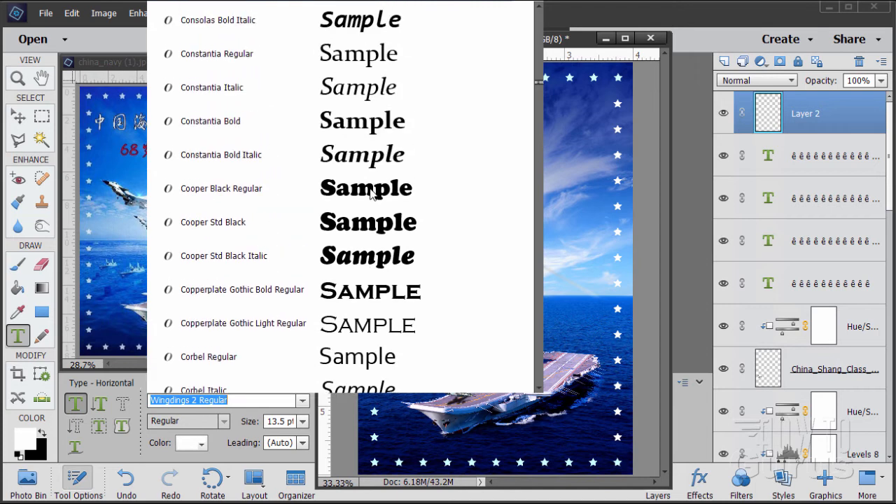
scroll(371, 194, "up", 5)
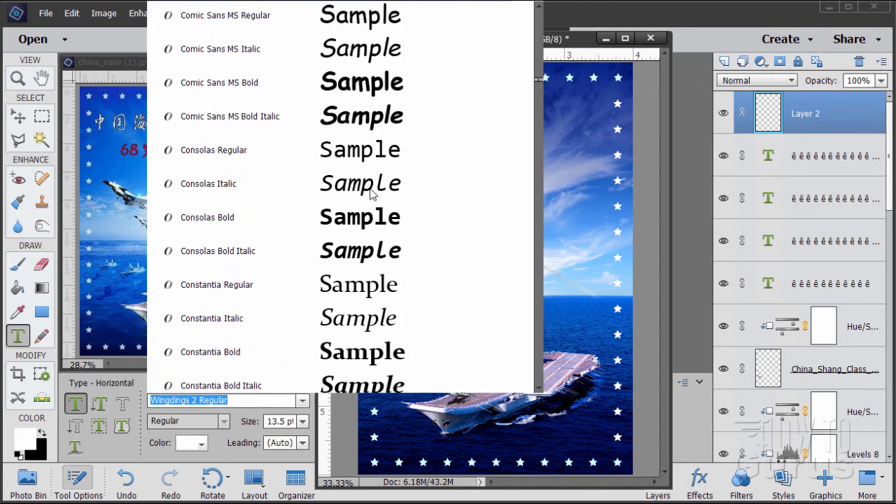
scroll(371, 194, "up", 1)
scroll(370, 194, "up", 1)
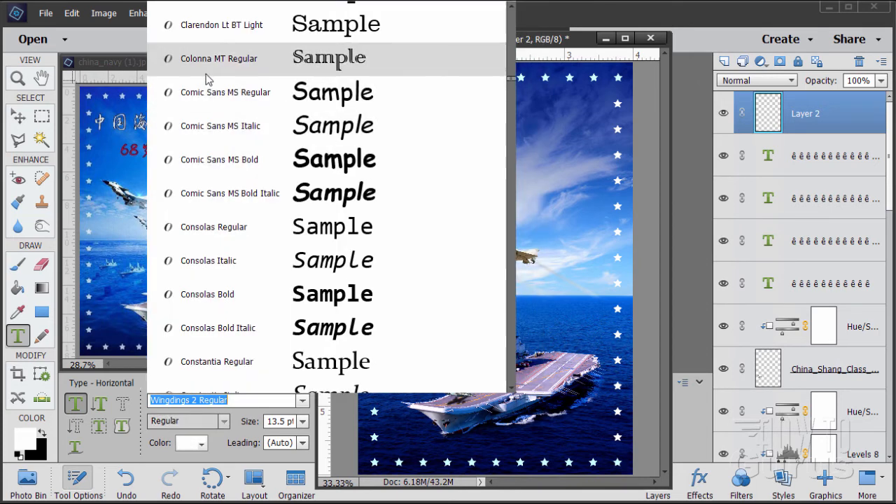
left_click(219, 96)
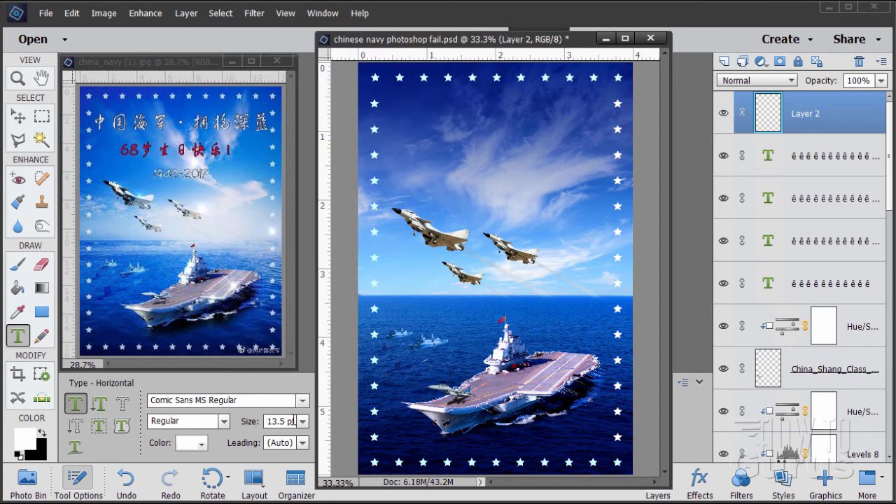
Step: Set the horizontal type size to 24 pt and its alignment to centred
left_click(303, 421)
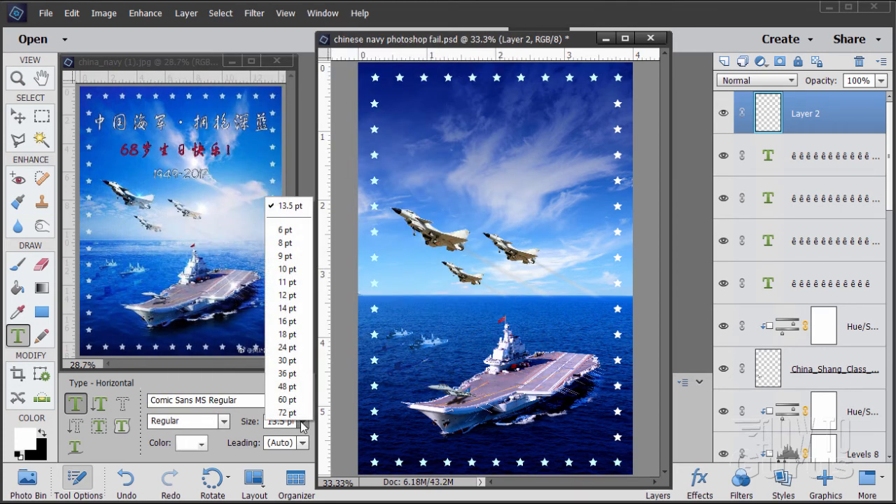
left_click(294, 347)
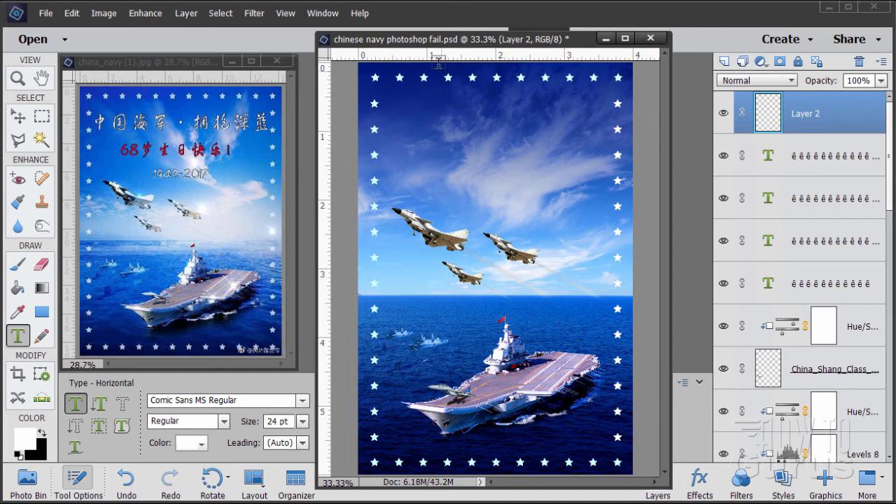
left_click_drag(422, 43, 523, 46)
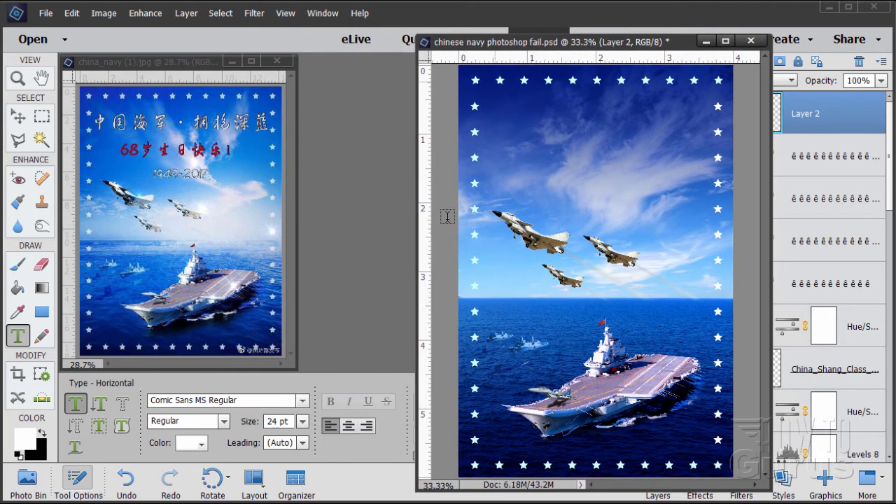
left_click(348, 425)
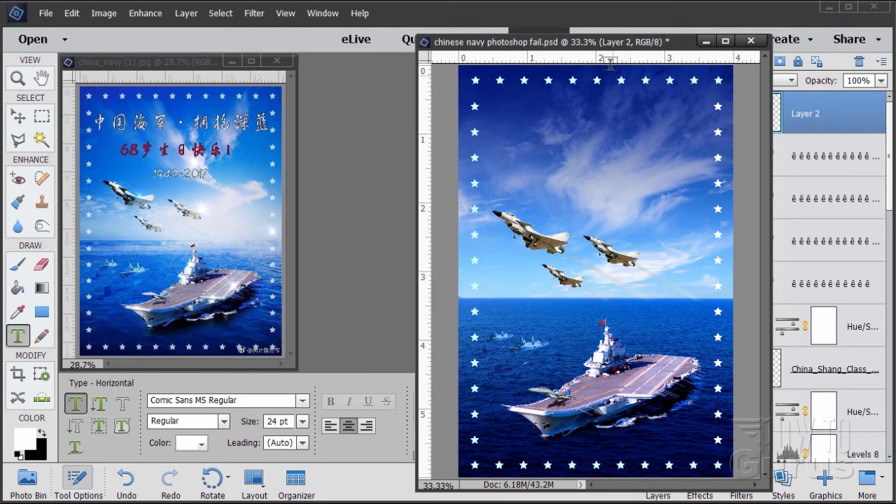
left_click_drag(604, 48, 501, 42)
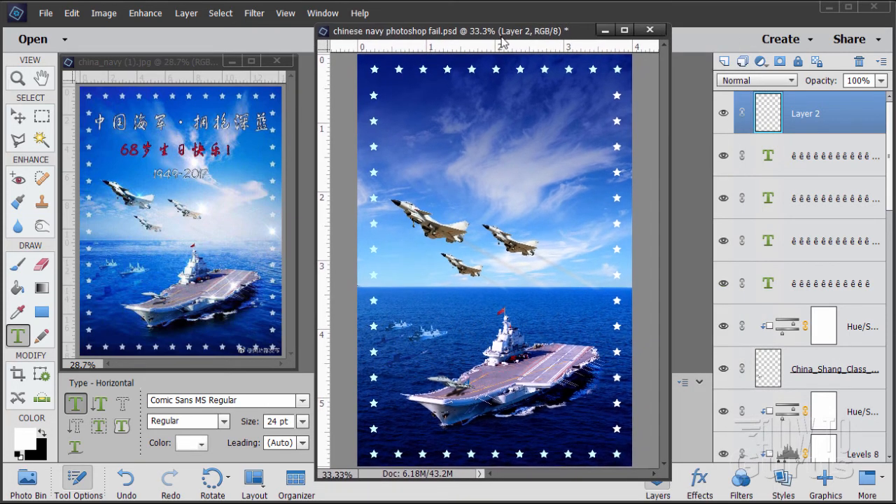
Step: Enter the two-line title "Chinese Navy" / "Photoshop Fail" centred in the upper sky, just below the top star row
left_click(496, 101)
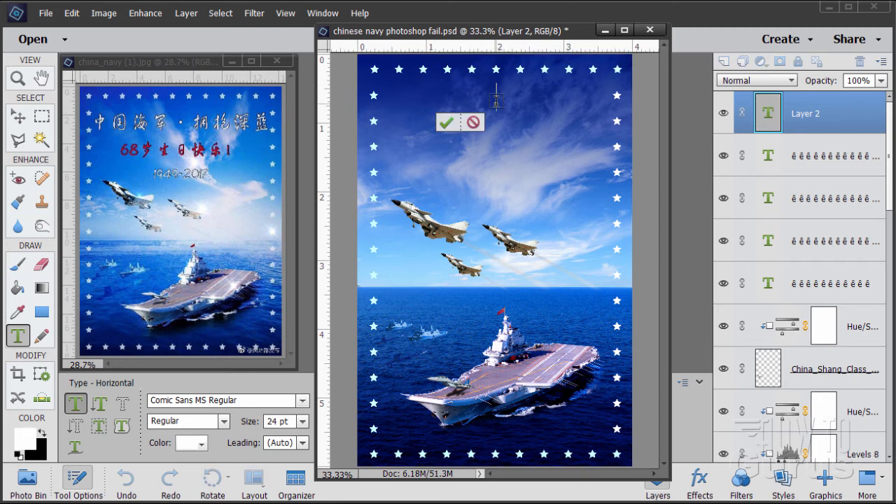
type("Chen")
key("BackSpace")
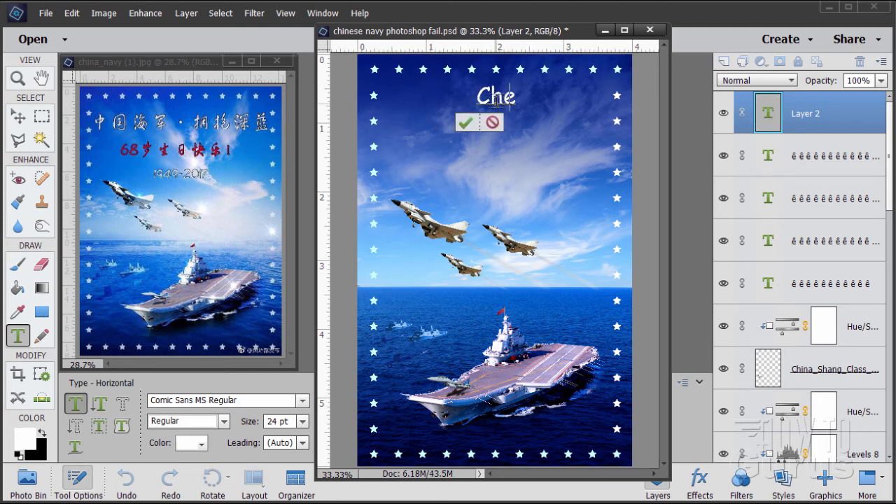
key("BackSpace")
type("inese Navy ")
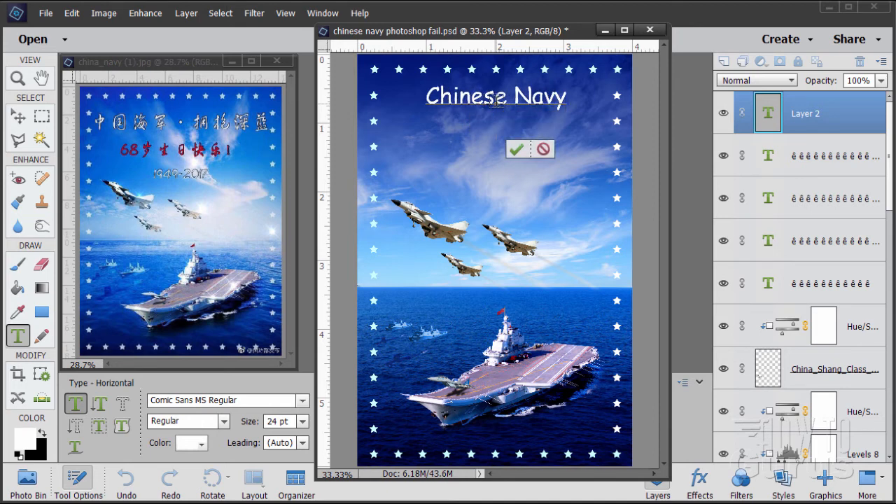
type("Pho")
key("BackSpace")
type("hotoshop Fail")
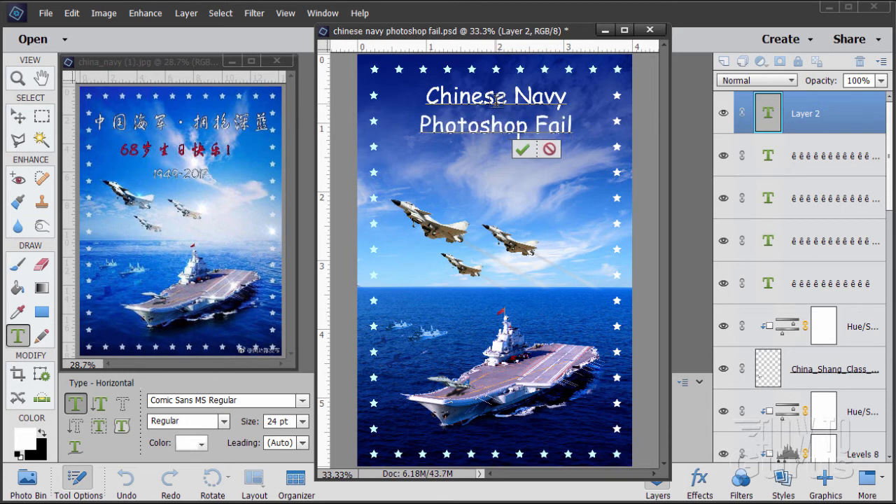
Step: Add the line "1949-2017" beneath the title, leaving one blank line between them
key("Return")
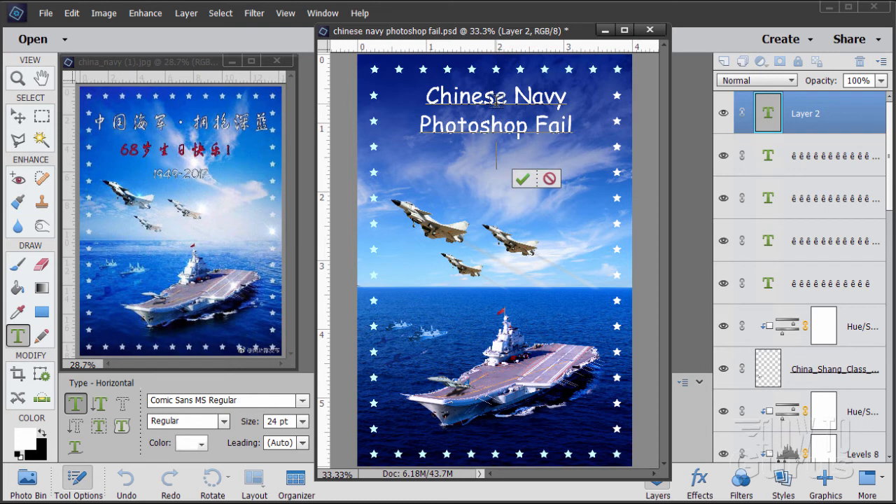
key("Return")
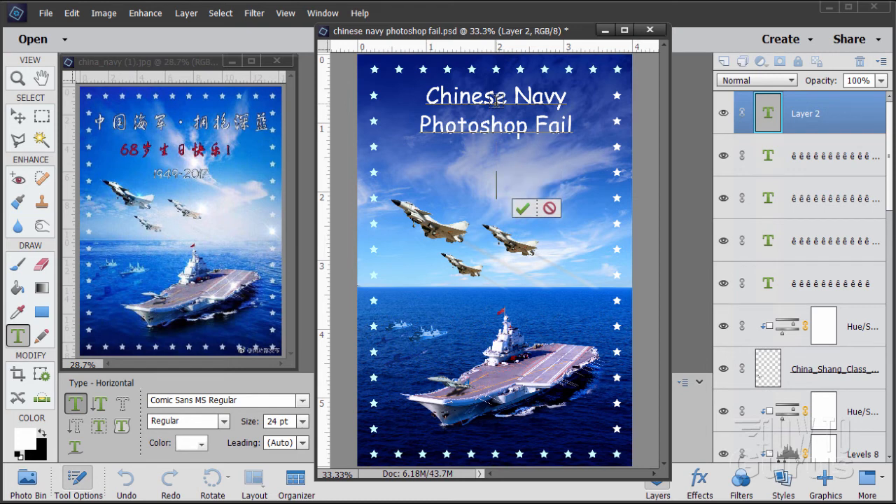
type("1949-2017")
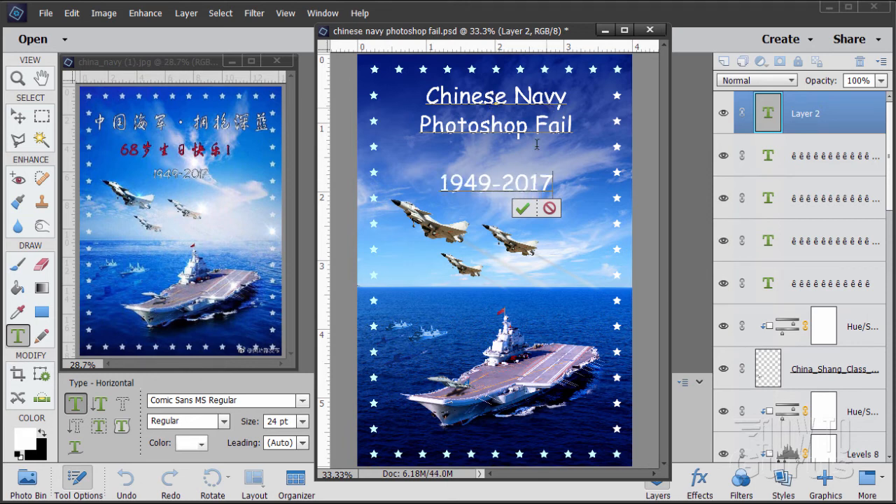
Step: Reduce the "1949-2017" line to 18 pt
left_click_drag(549, 180, 439, 179)
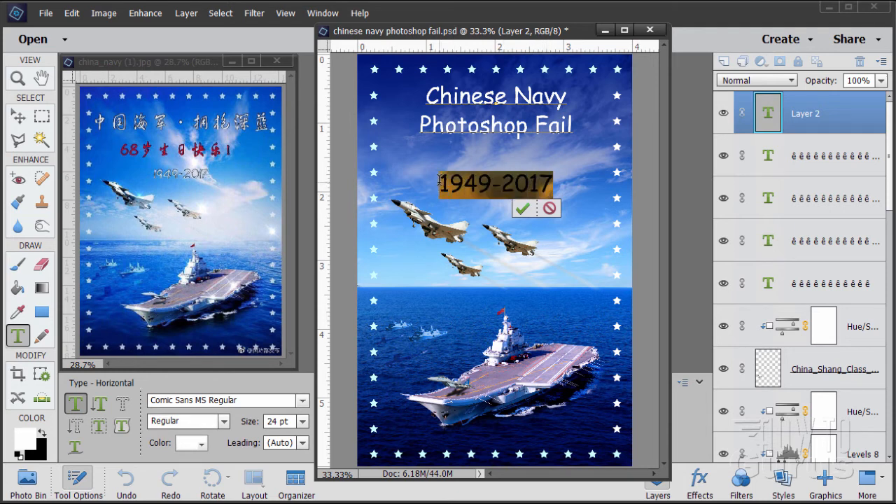
left_click(301, 421)
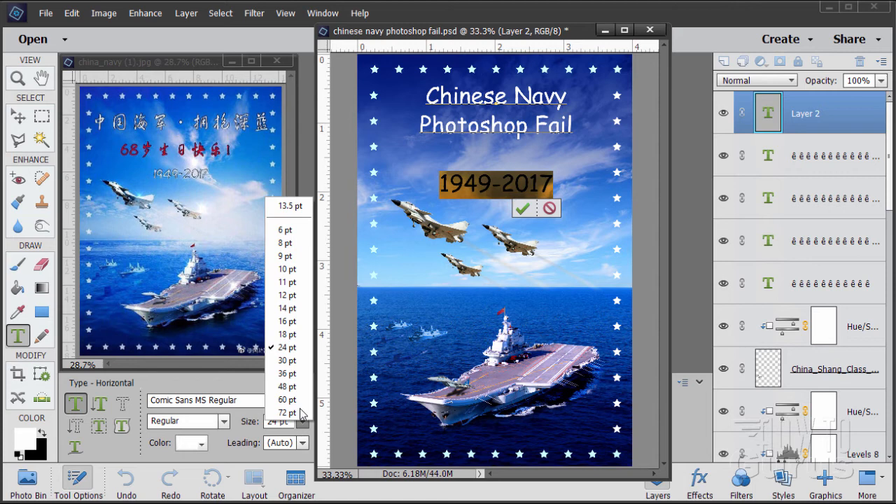
left_click(287, 344)
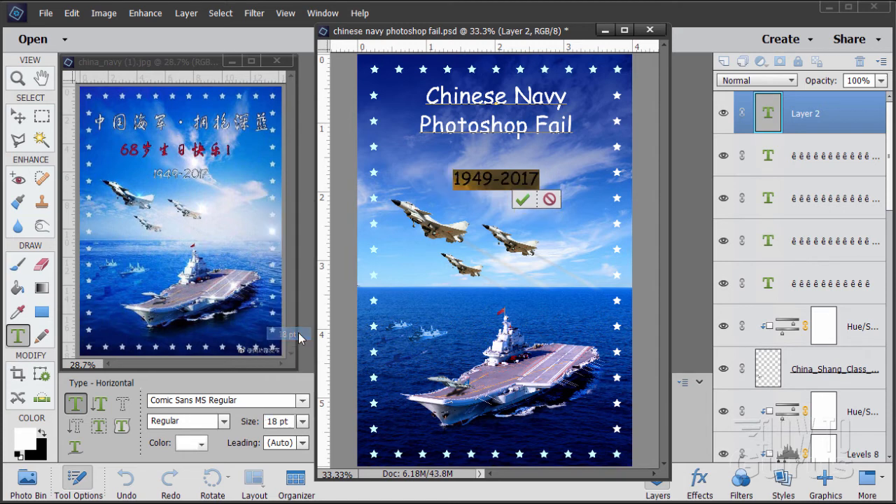
Step: Set the blank line between the title and the dates to 14 pt and commit the text
left_click(456, 161)
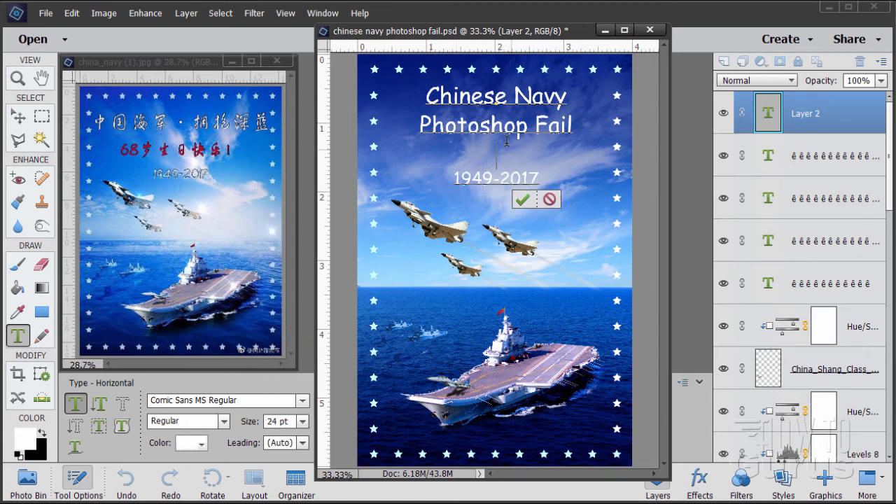
left_click(305, 423)
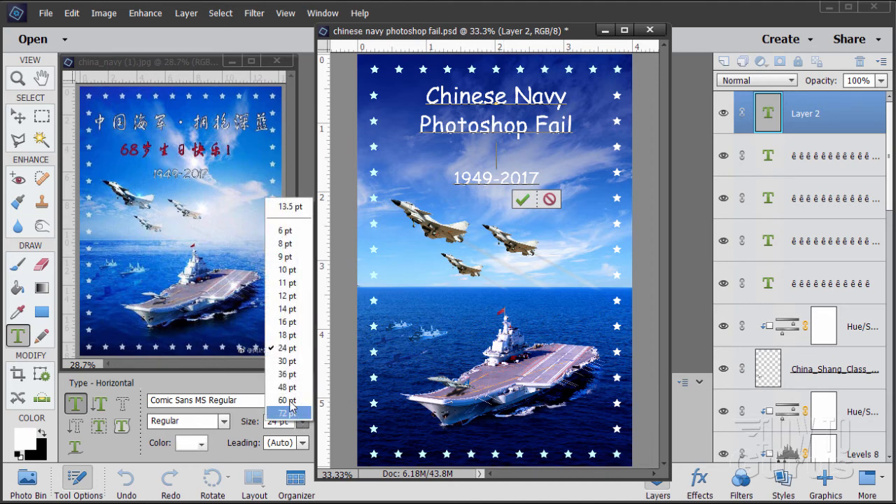
left_click(292, 316)
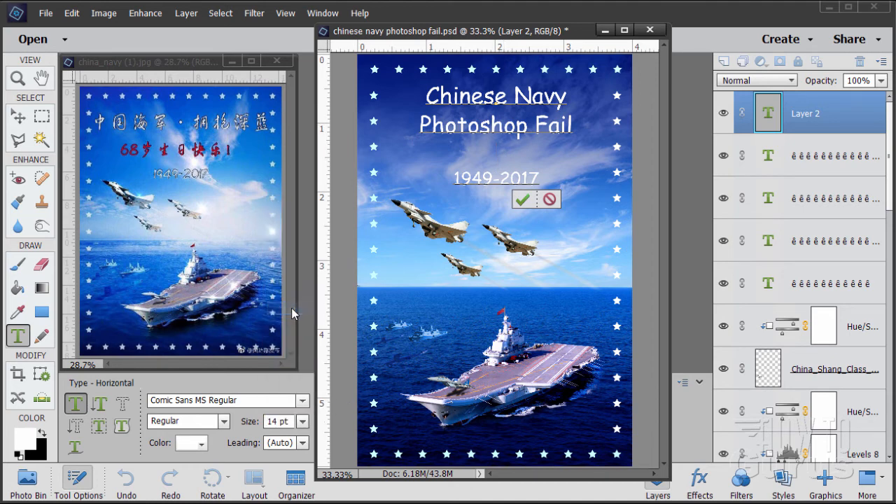
left_click(452, 178)
left_click(304, 423)
left_click(299, 305)
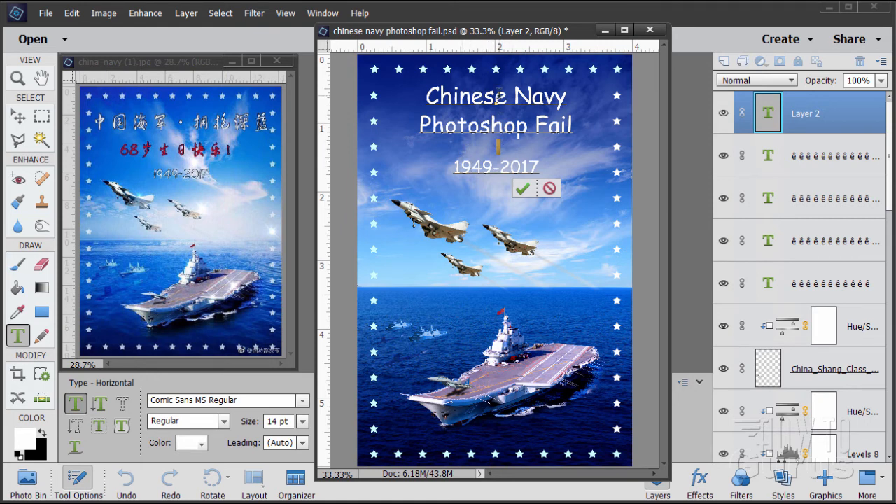
left_click(521, 187)
Step: Add a 1 px black Stroke layer style to the title text layer
key("v")
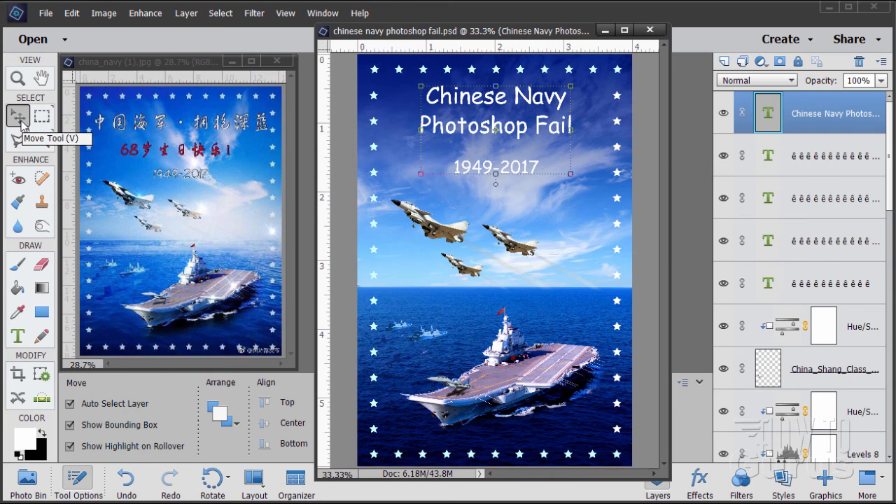
left_click(186, 14)
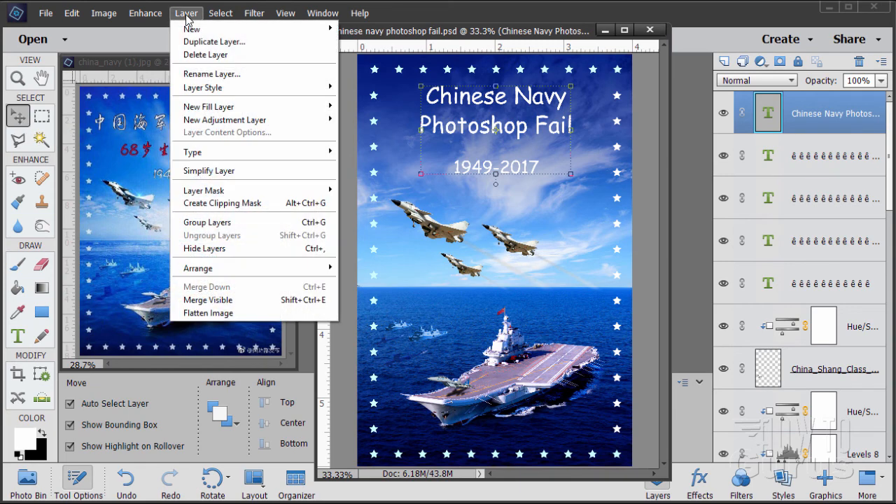
mouse_move(221, 93)
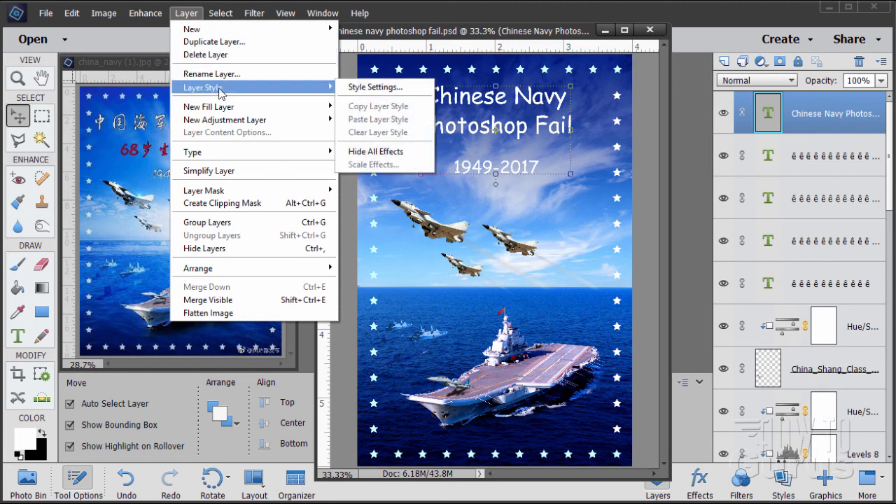
left_click(367, 88)
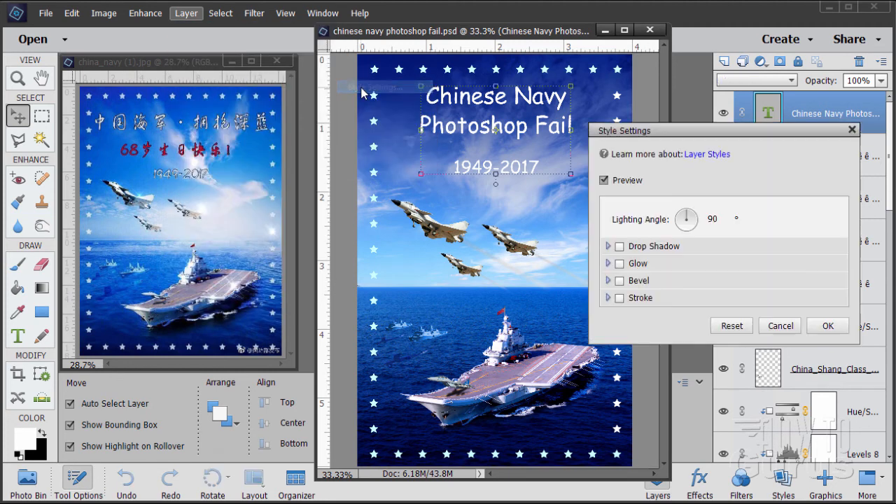
left_click(619, 298)
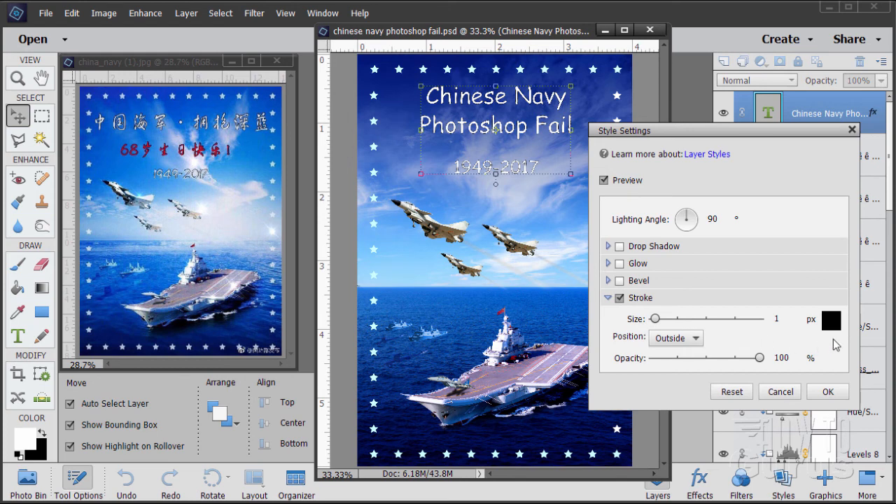
Step: Try the Center position for the title's stroke and return it to Outside
left_click(672, 338)
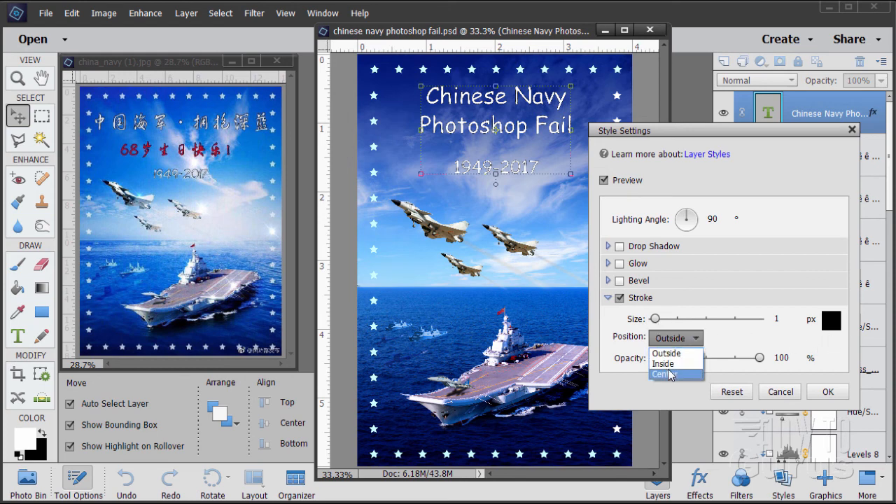
left_click(665, 374)
left_click(672, 337)
left_click(669, 354)
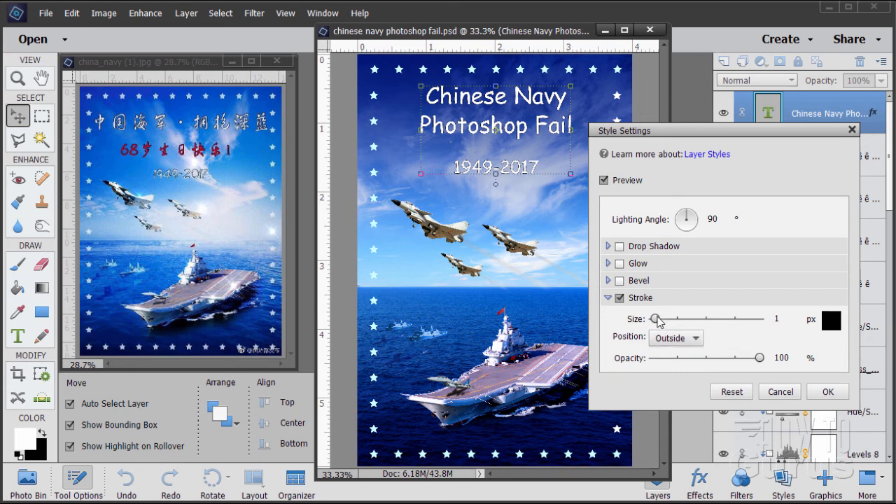
Step: Set the title's outside stroke size to 2 px and apply the layer style
left_click_drag(655, 319, 657, 321)
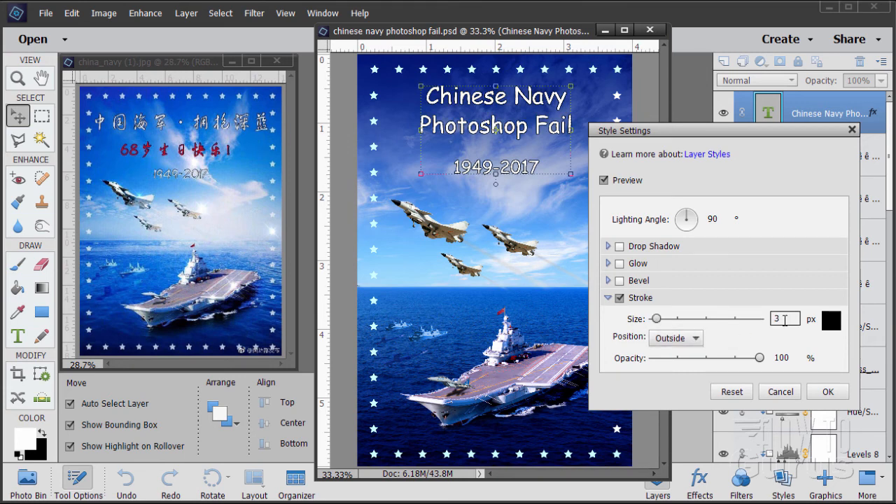
left_click_drag(786, 320, 753, 320)
type("2")
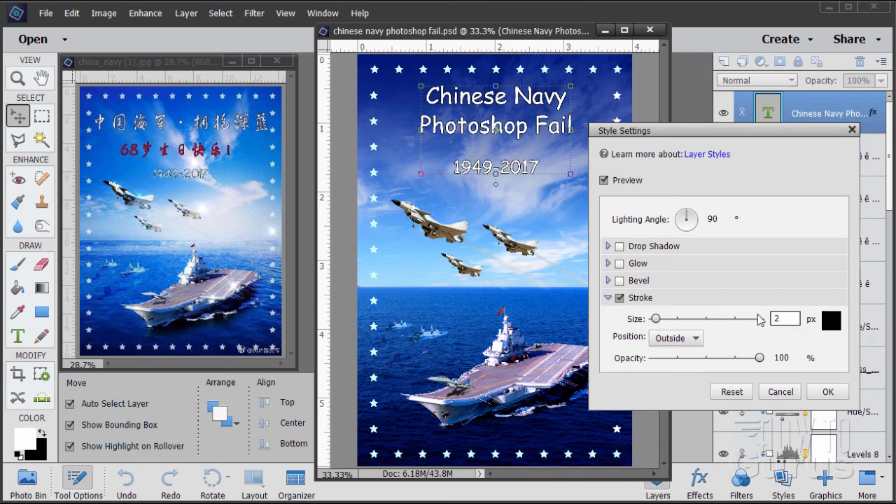
left_click(820, 392)
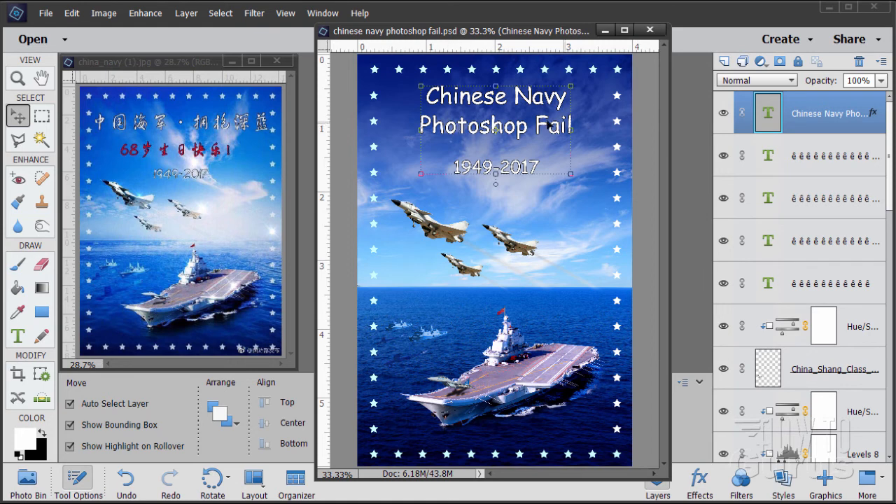
Step: Recolor the "Photoshop Fail" line of the title pure red from the default swatches and commit the text
left_click(24, 334)
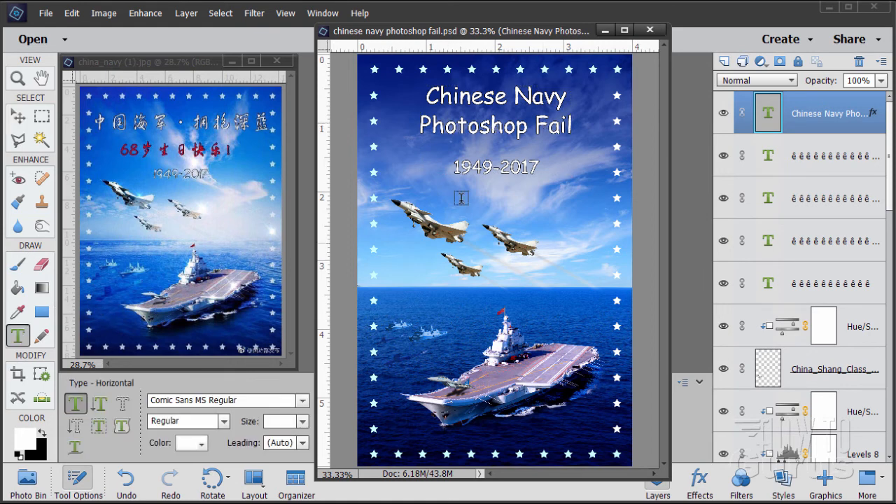
left_click_drag(419, 126, 578, 121)
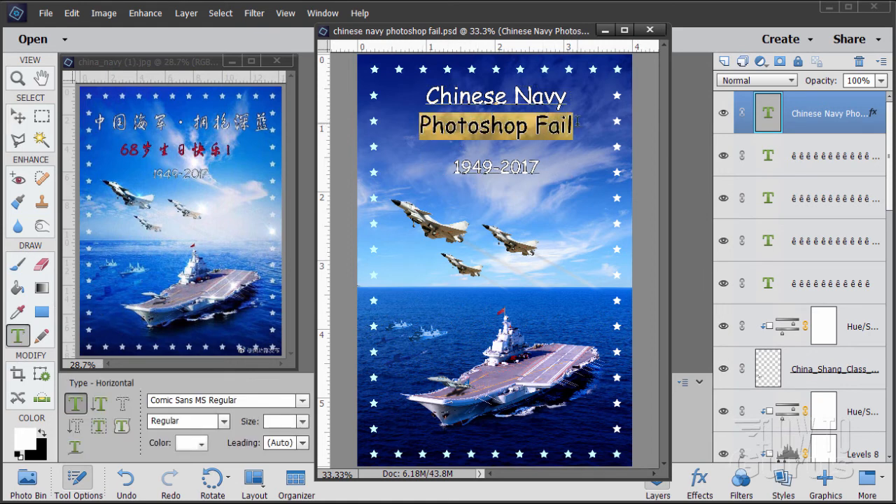
left_click(190, 444)
left_click(187, 446)
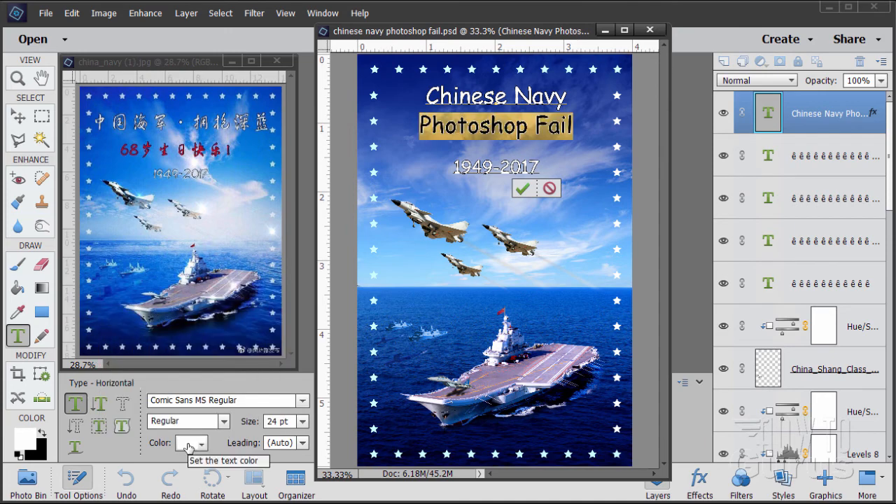
left_click(188, 445)
left_click(110, 312)
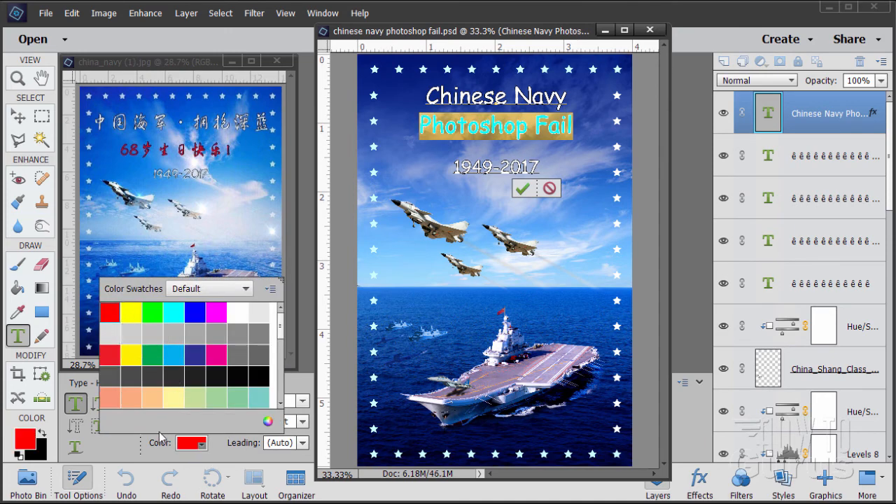
left_click(190, 443)
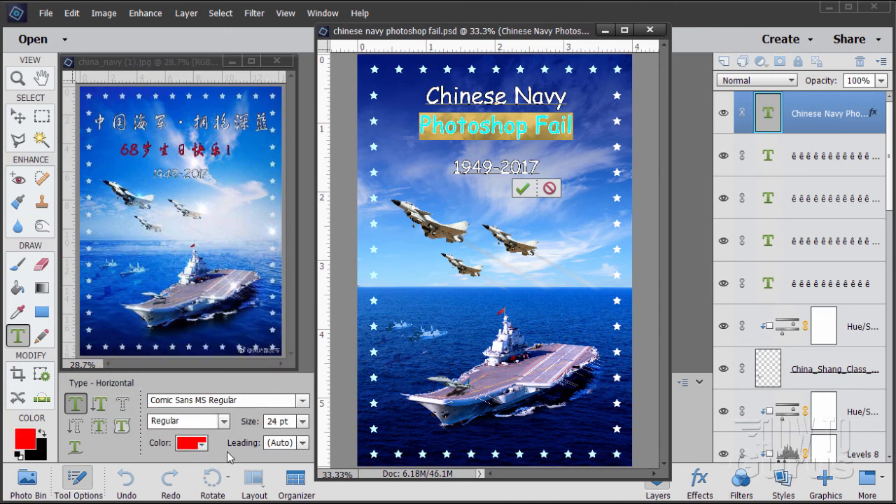
left_click(497, 131)
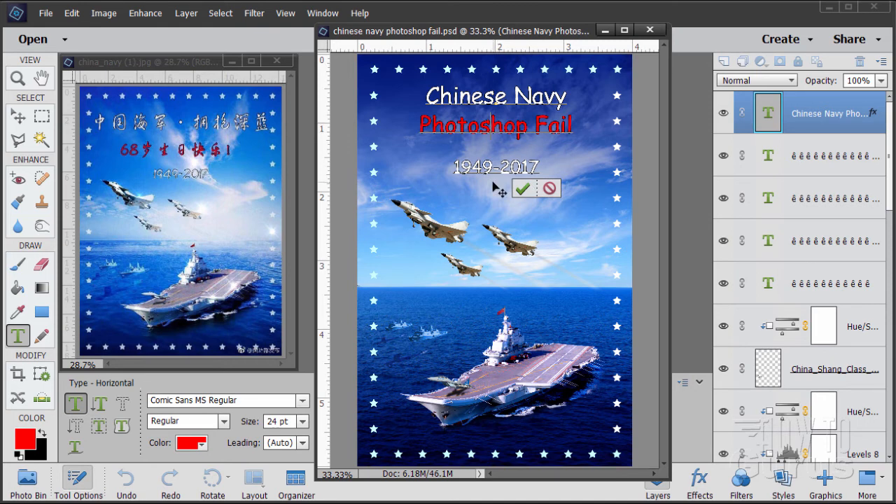
left_click(521, 188)
Step: Move the title text block slightly down within the star border and deselect it
key("v")
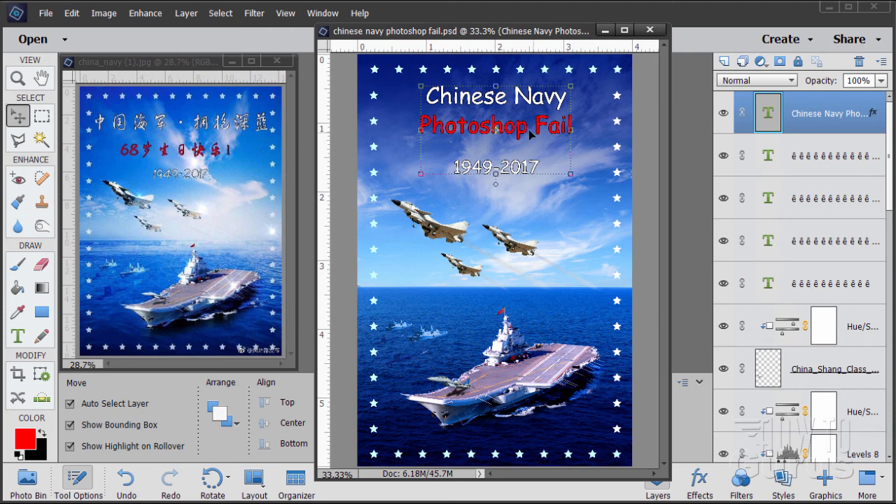
mouse_move(530, 135)
left_mouse_down()
mouse_move(533, 149)
mouse_move(527, 144)
left_mouse_up()
left_click(680, 248)
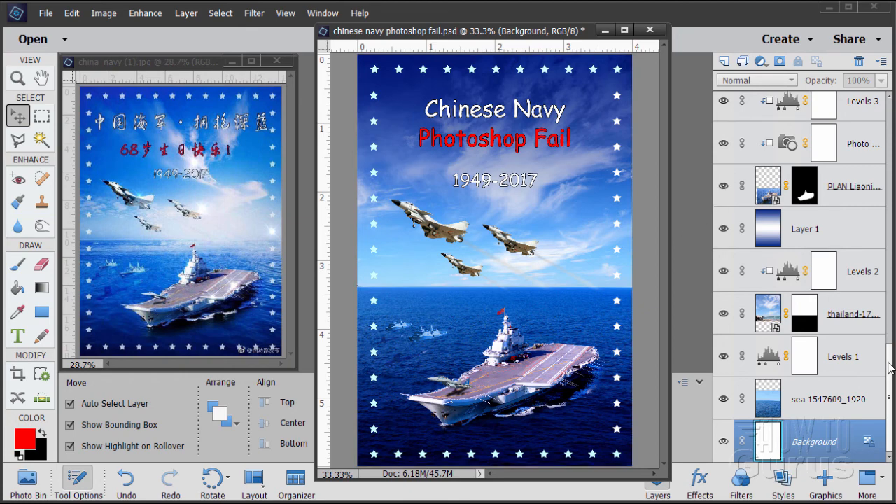
Step: Select the title text layer and make white the foreground color and black the background color
left_click_drag(887, 332, 891, 84)
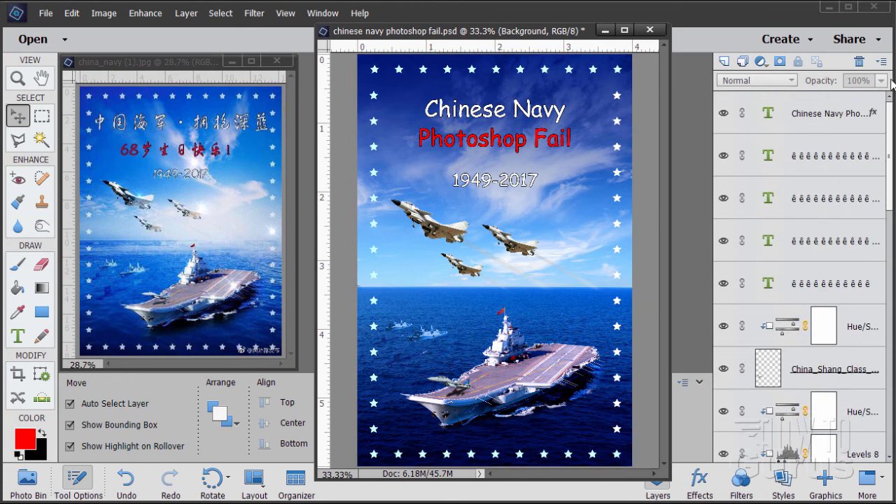
left_click(806, 109)
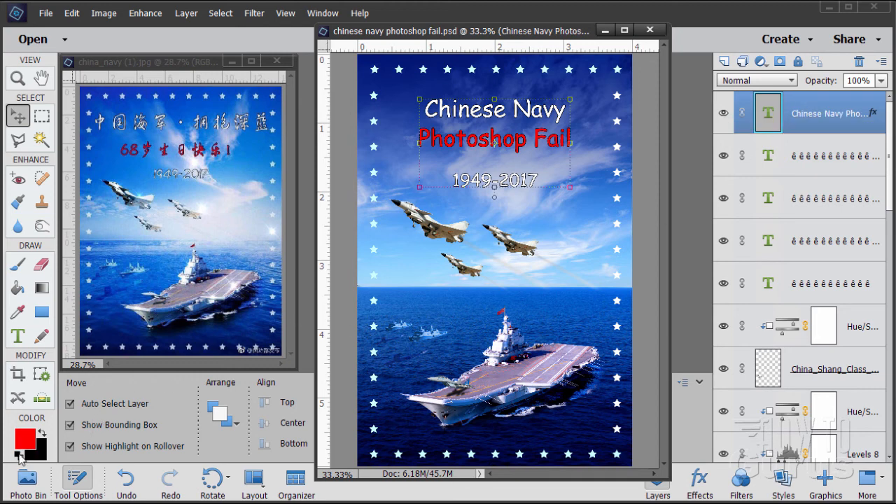
left_click(18, 456)
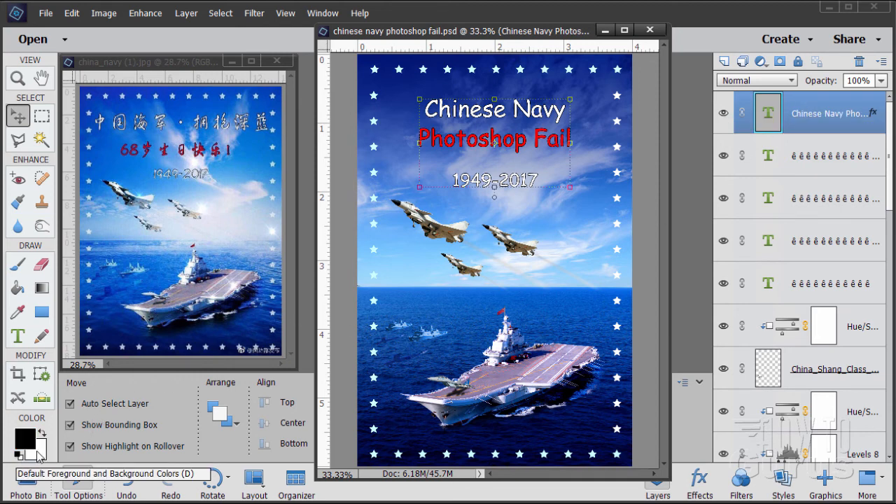
left_click(42, 434)
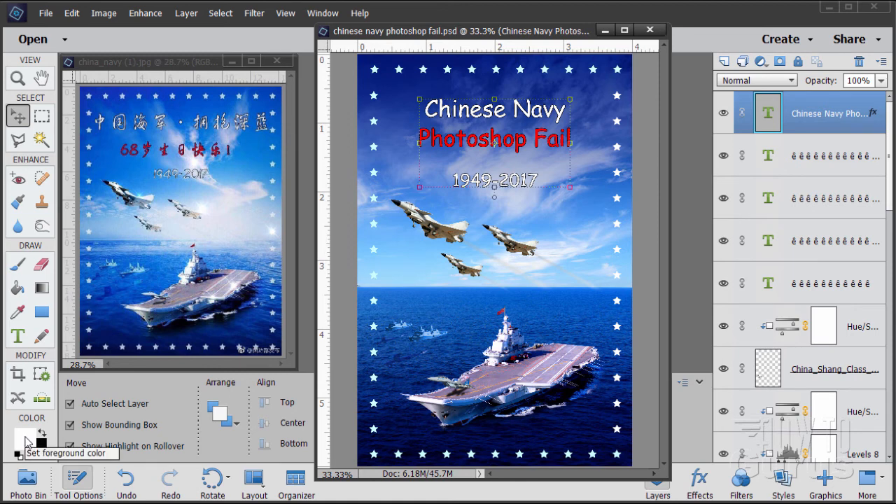
Step: Choose the 50 px starburst brush from the Assorted Brushes set for the Brush tool
left_click(18, 265)
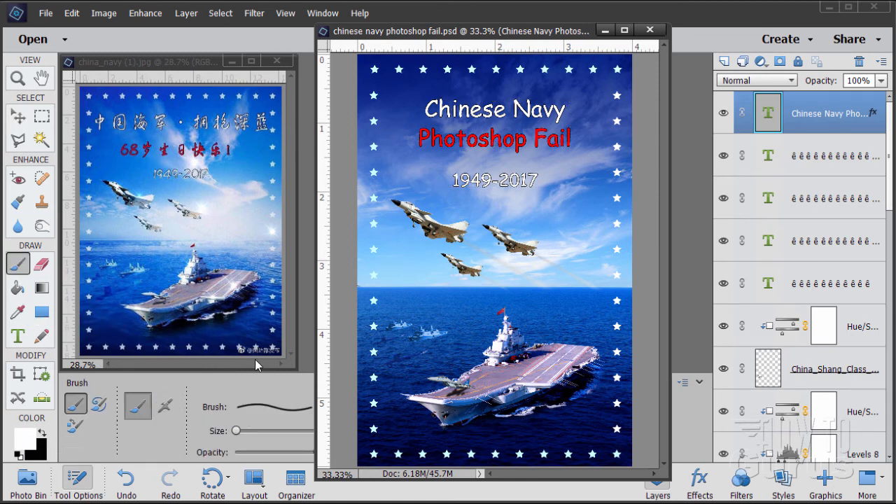
left_click_drag(405, 37, 623, 38)
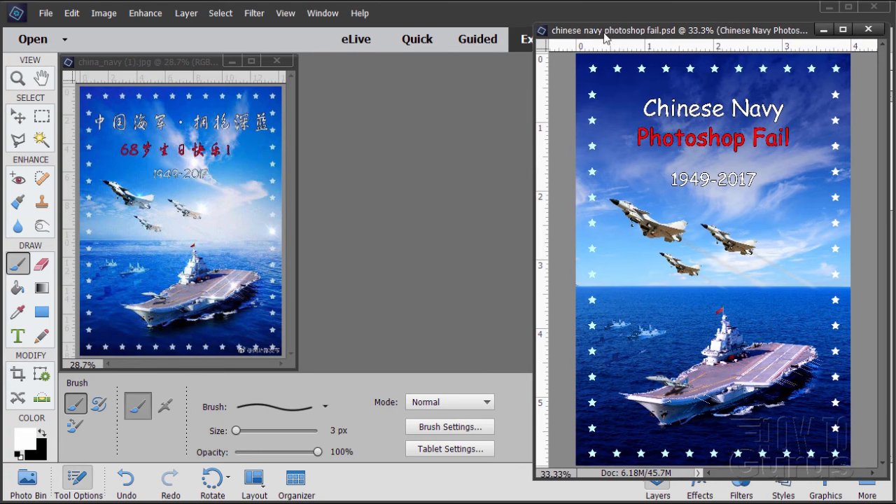
left_click_drag(626, 31, 497, 30)
left_click(273, 411)
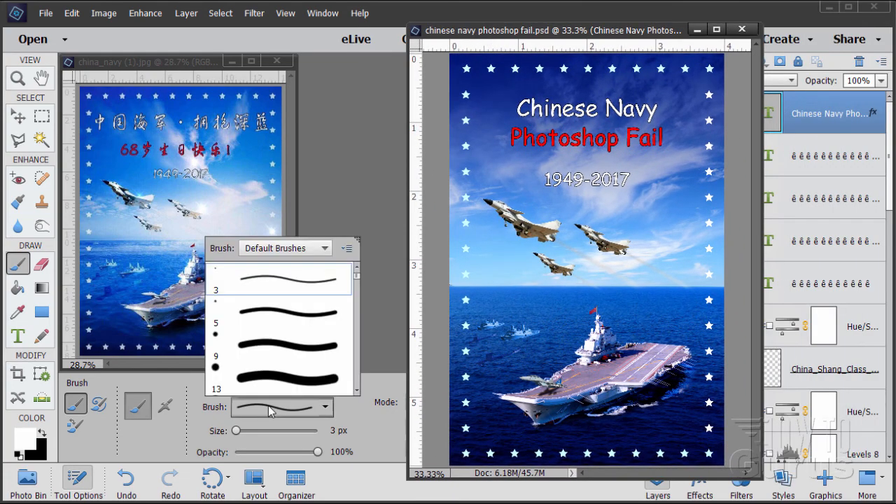
left_click(306, 251)
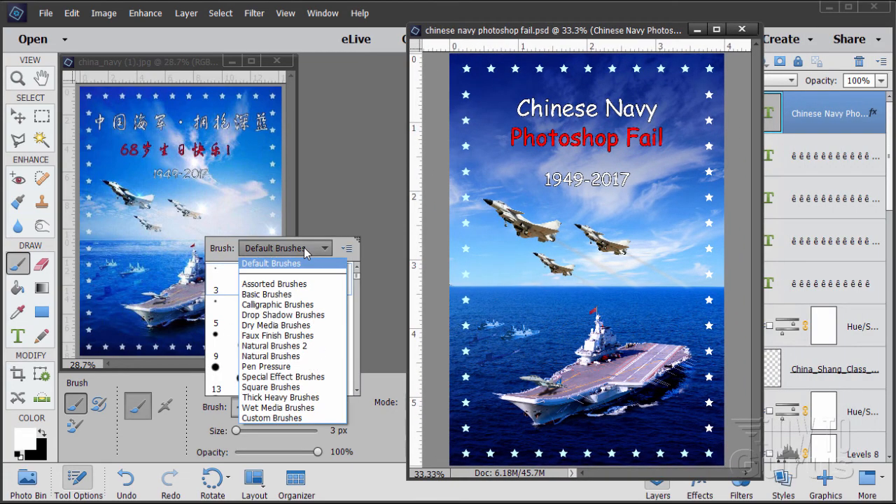
left_click(287, 282)
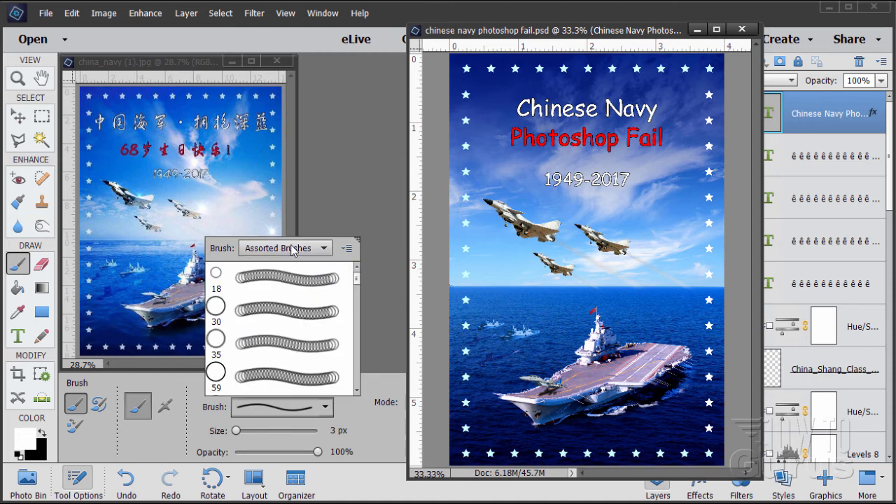
left_click(356, 392)
left_click_drag(356, 394, 356, 394)
scroll(313, 349, "down", 3)
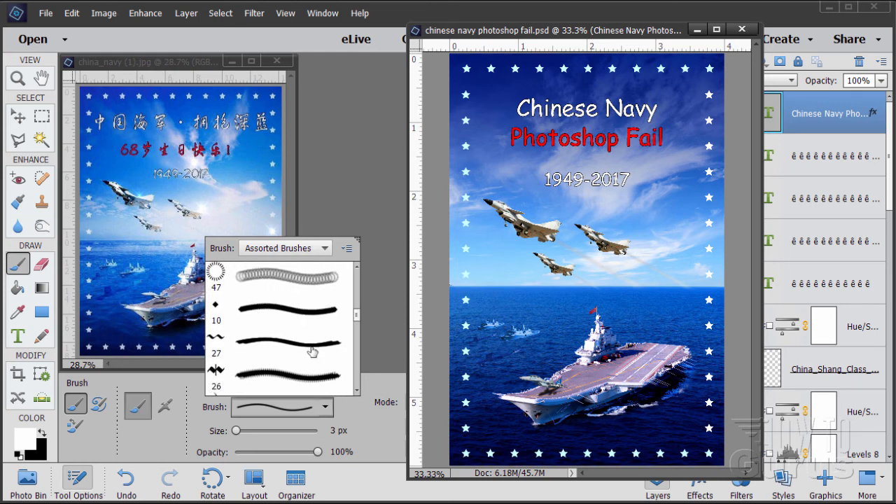
scroll(317, 345, "down", 8)
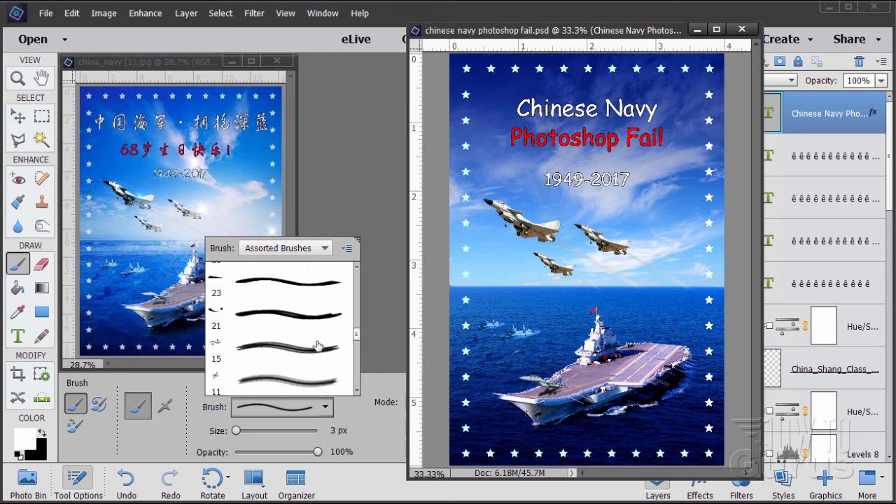
scroll(317, 346, "down", 3)
scroll(332, 329, "down", 3)
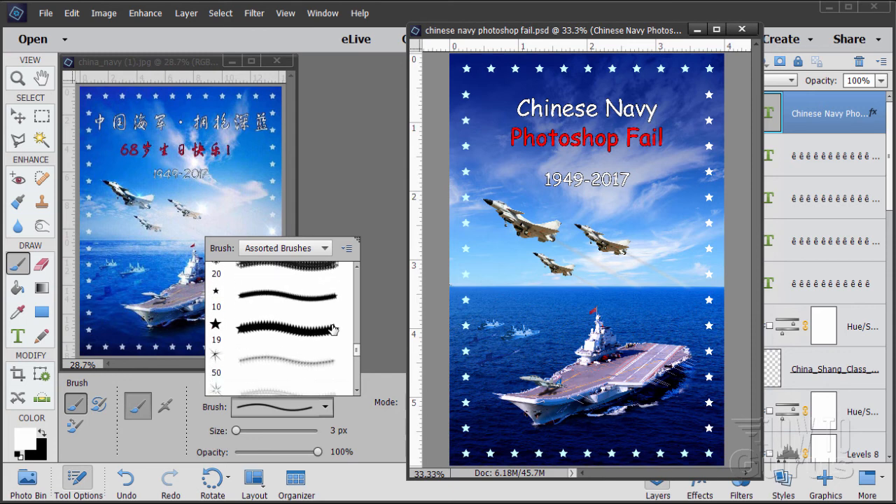
left_click(215, 324)
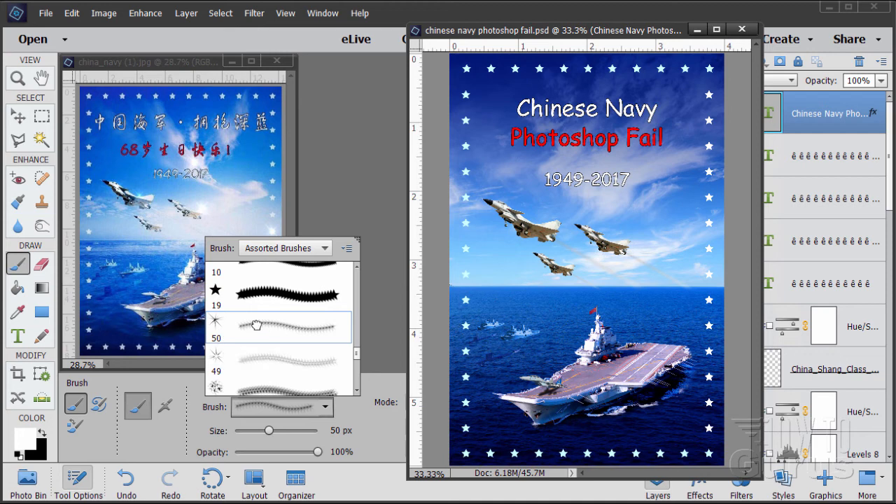
left_click(224, 333)
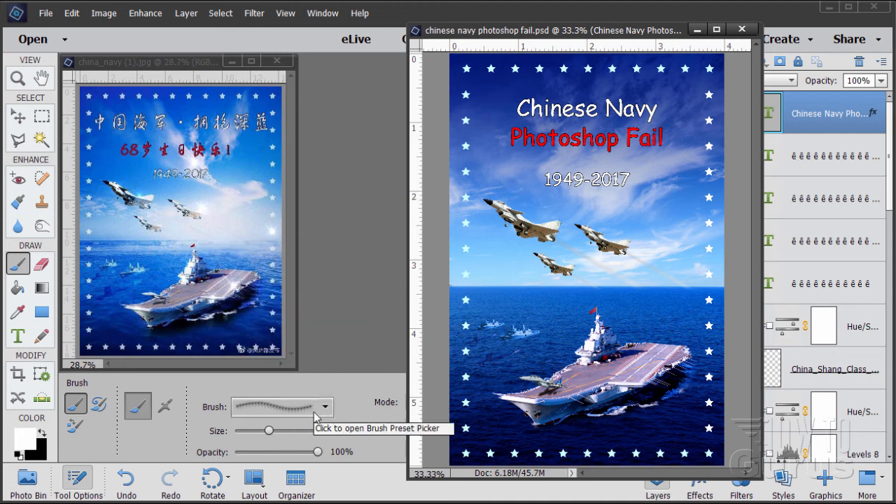
Step: Set the starburst brush size to 90 px
left_click_drag(271, 429, 283, 428)
left_click_drag(340, 432, 316, 431)
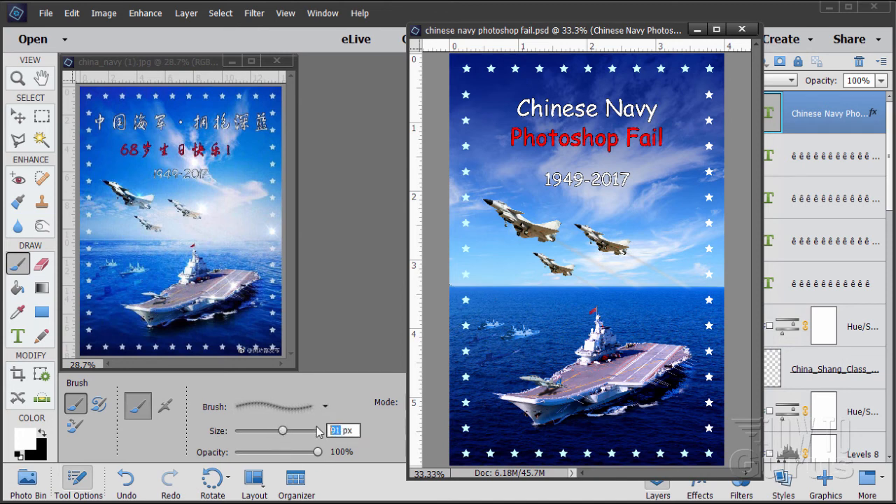
type("90")
key("Return")
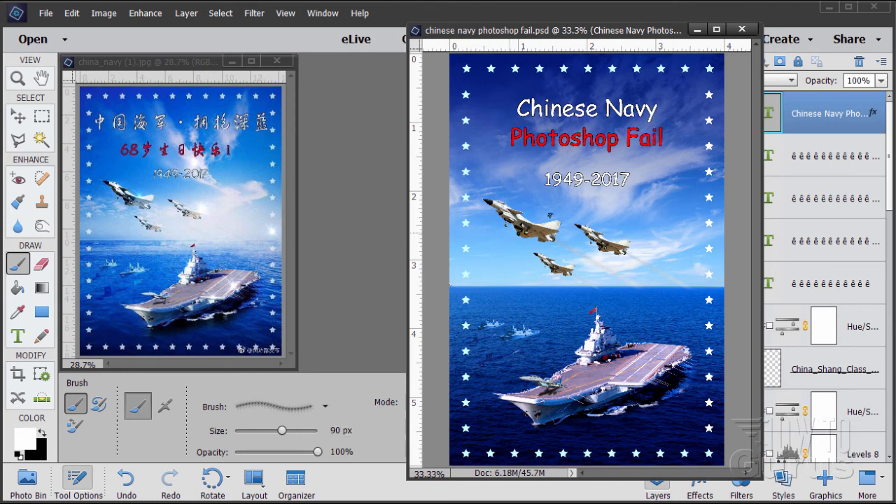
Step: Add a new layer above the title and stamp white starburst glints on the sky, near the horizon and on the carrier
left_click_drag(626, 29, 542, 27)
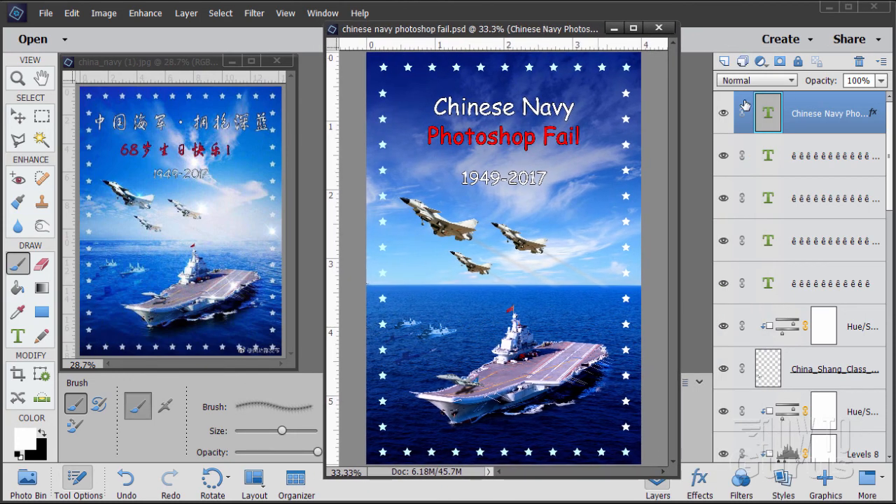
left_click(724, 61)
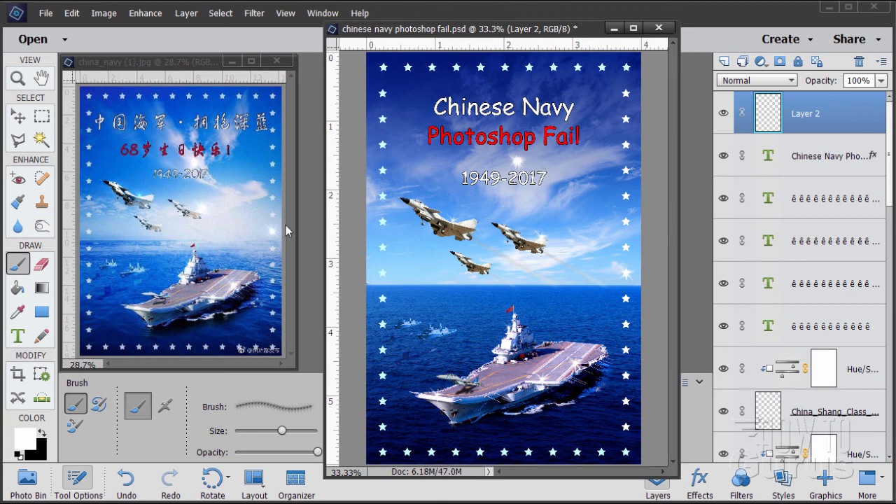
Step: Apply a Gaussian Blur with a 2.5 pixel radius to the starburst layer and deselect it
left_click(18, 116)
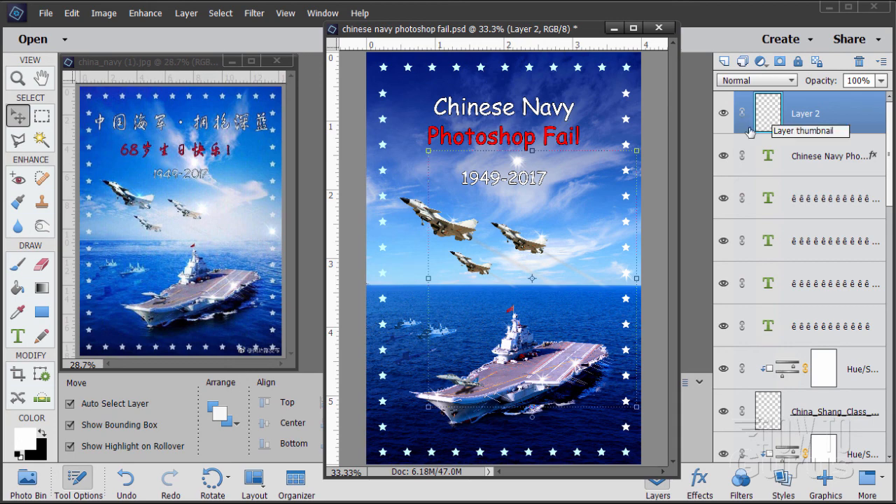
left_click(253, 13)
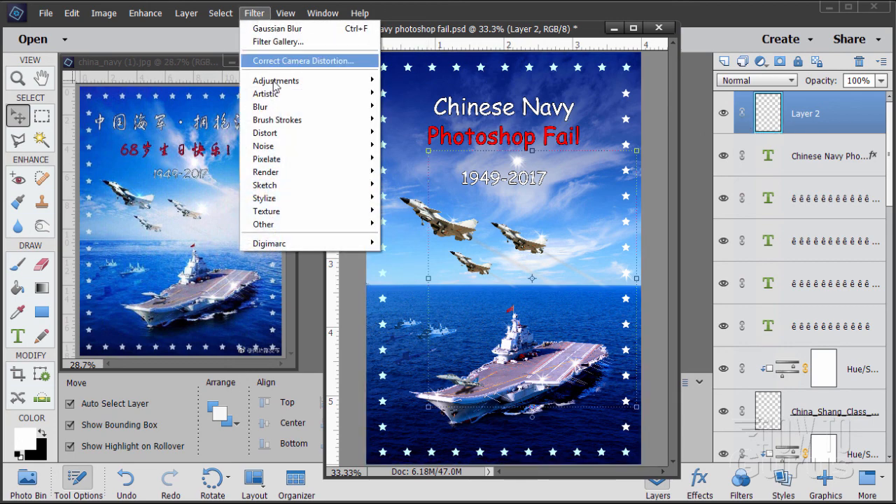
mouse_move(280, 107)
left_click(436, 147)
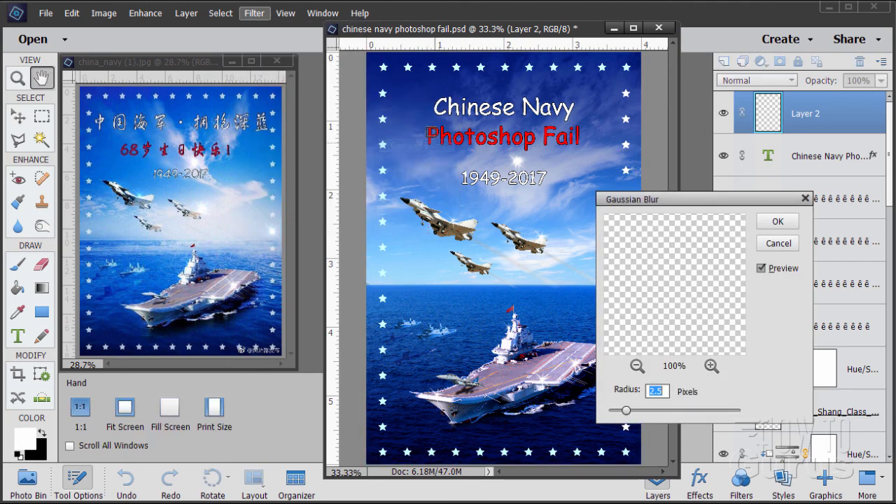
left_click_drag(654, 207, 712, 212)
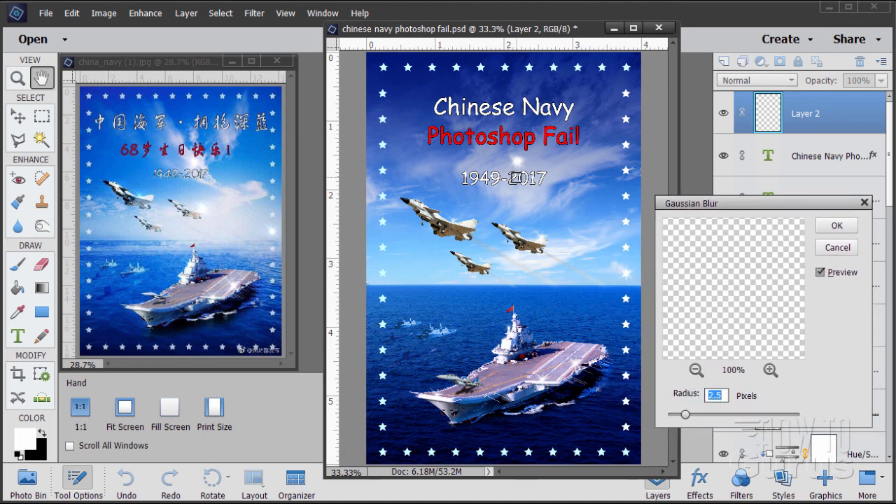
left_click(836, 225)
key("v")
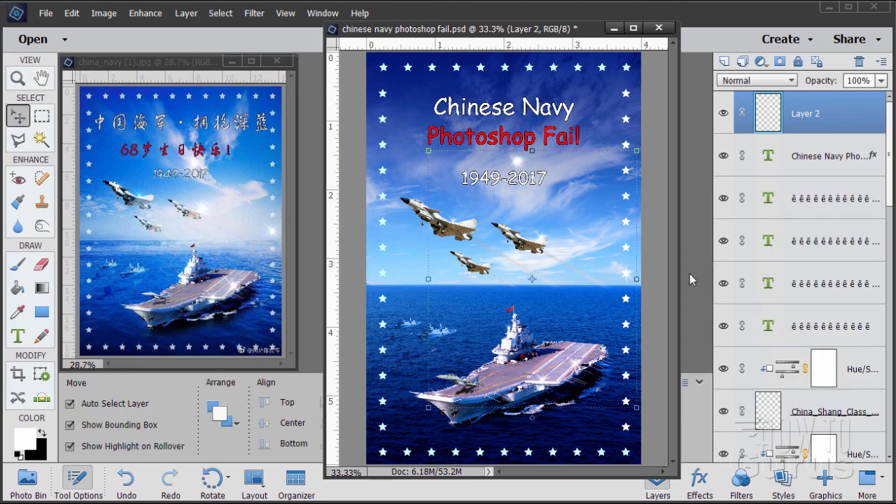
left_click(656, 264)
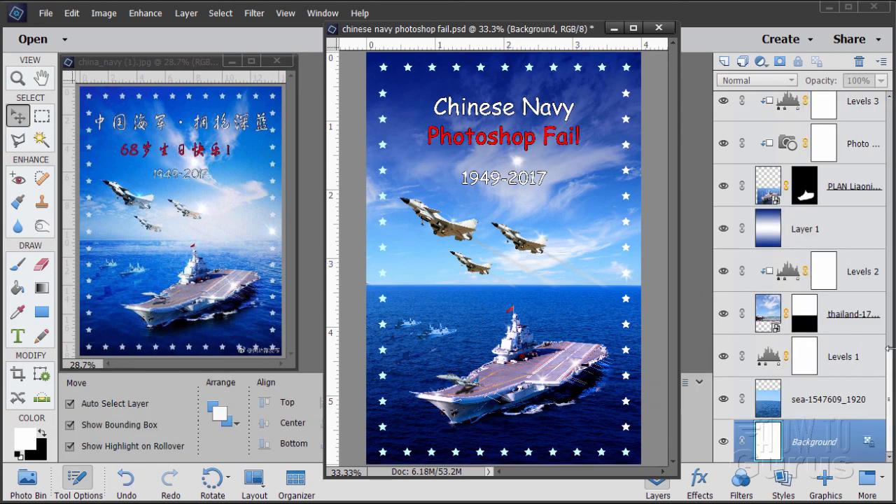